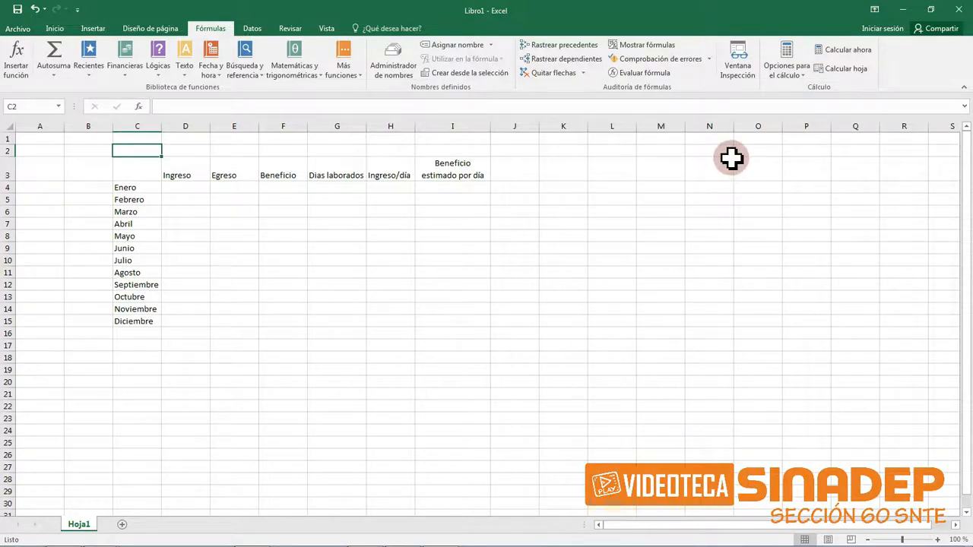
# Add the row label "Total anual" in cell C16, below Diciembre
pyautogui.click(128, 337)
pyautogui.write('T')
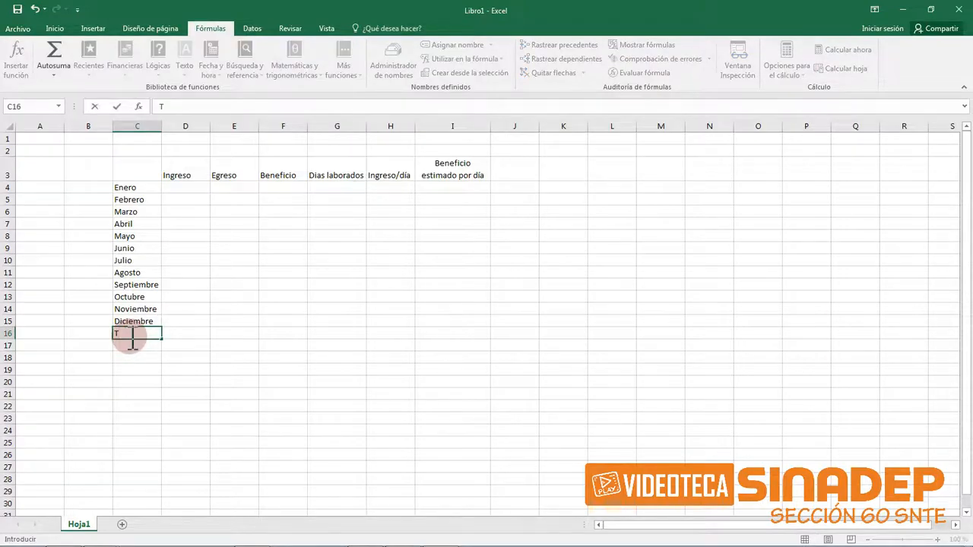
pyautogui.write('otal anual')
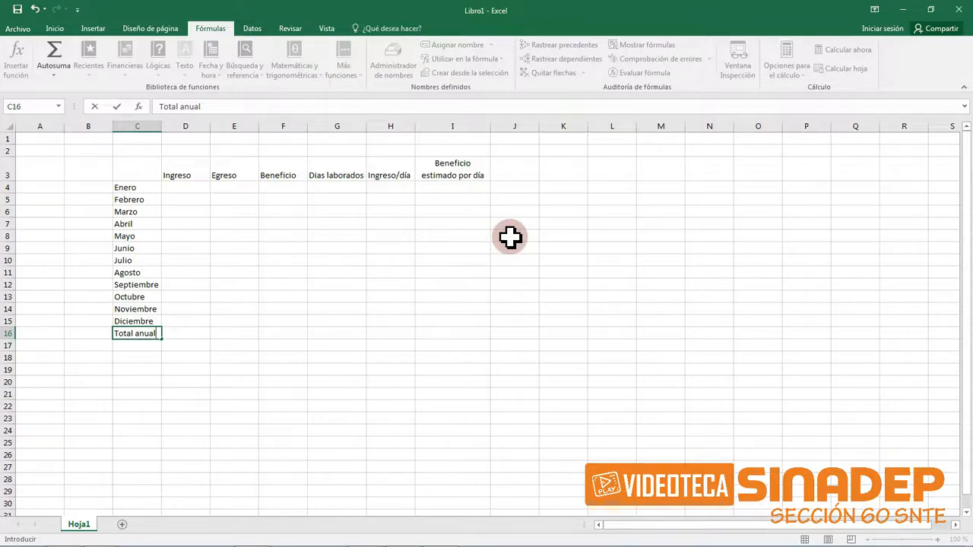
# Search the function library for "aleatorio" and insert the ALEATORIO.ENTRE function in D4, the Ingreso cell for Enero
pyautogui.click(194, 189)
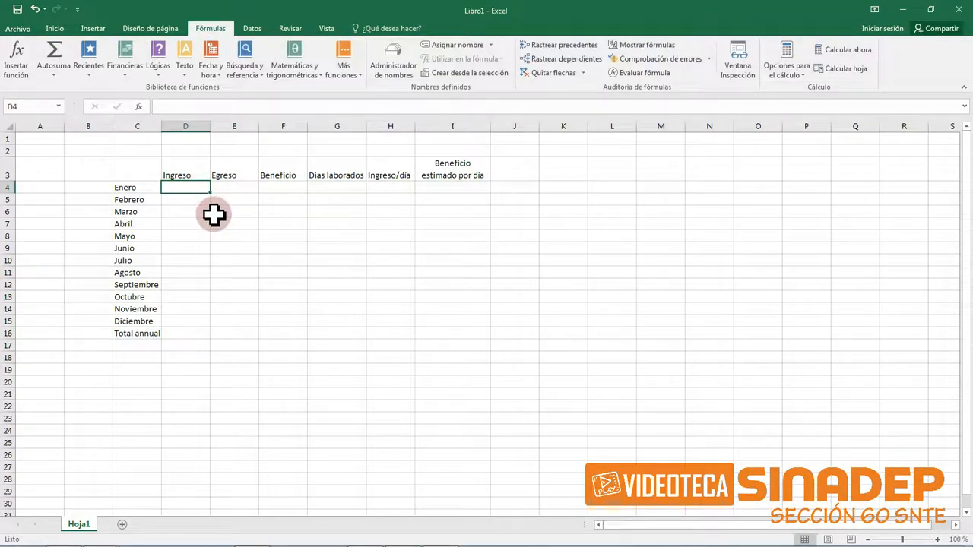
pyautogui.click(20, 66)
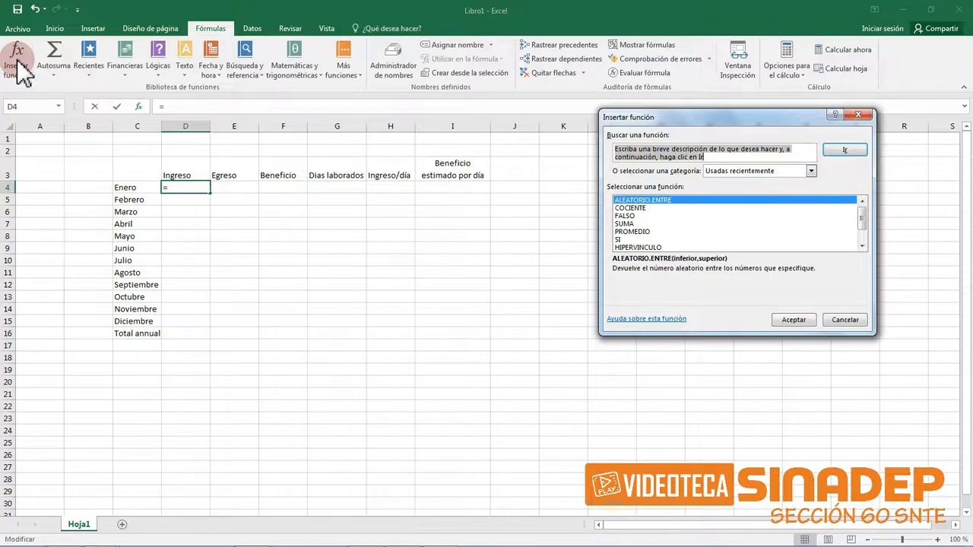
pyautogui.write('aleatorio')
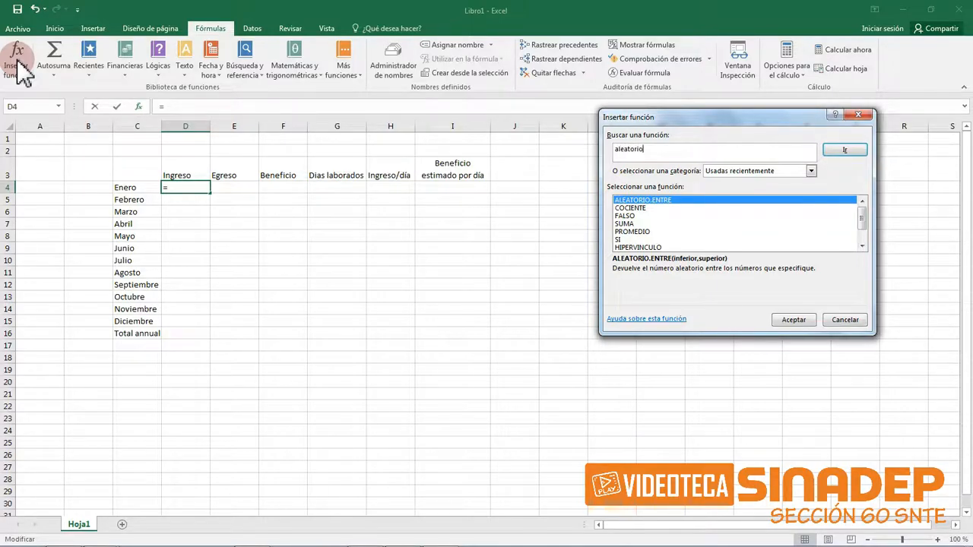
pyautogui.click(648, 149)
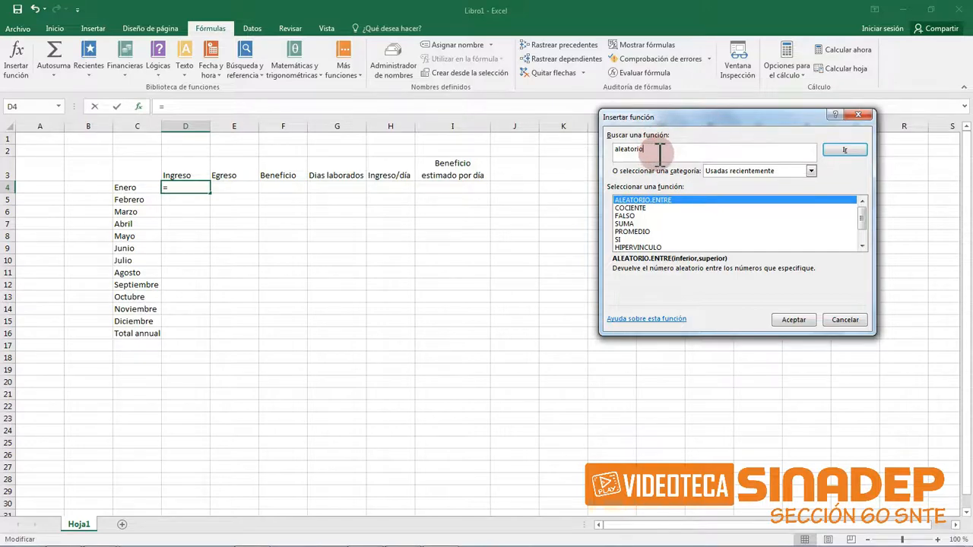
pyautogui.click(830, 154)
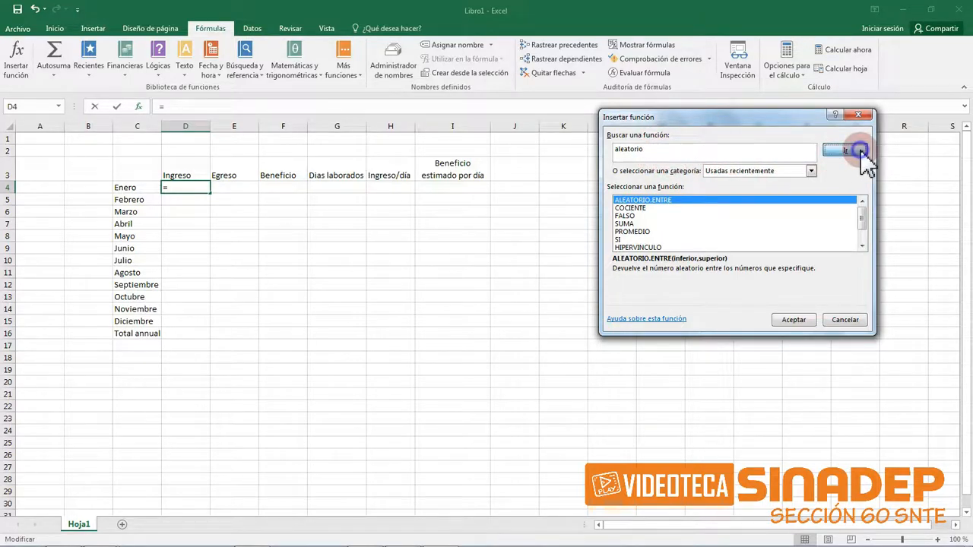
pyautogui.click(860, 150)
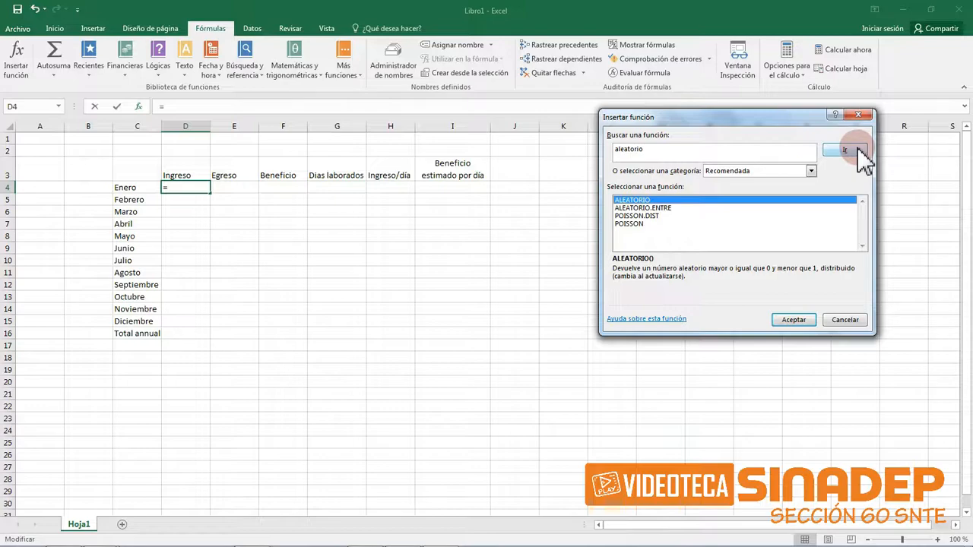
pyautogui.click(759, 200)
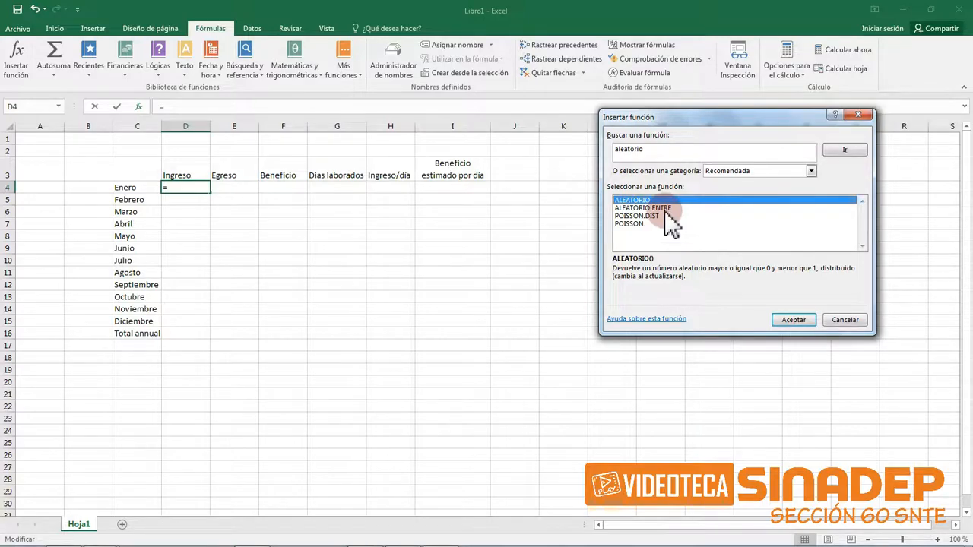
pyautogui.click(669, 209)
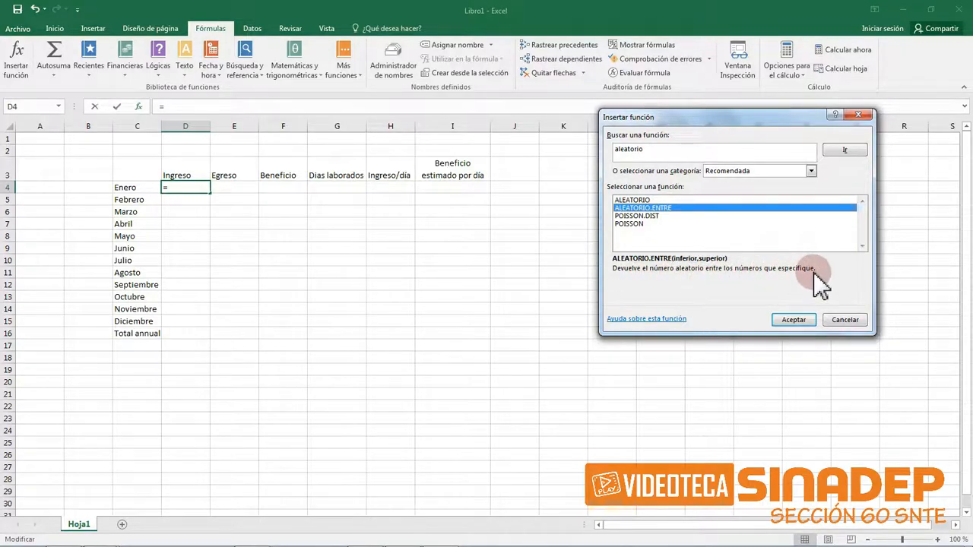
pyautogui.click(794, 320)
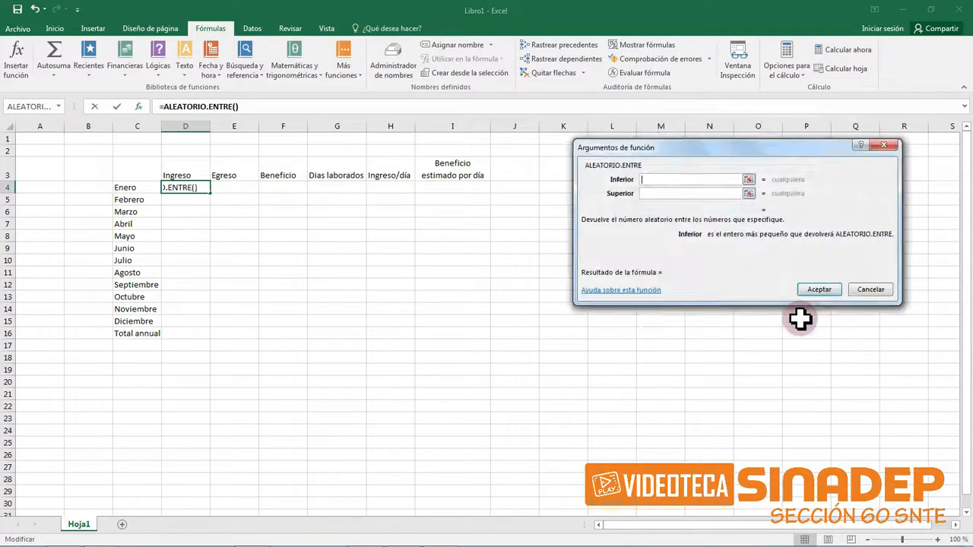
# Set the ALEATORIO.ENTRE arguments to Inferior 40000 and Superior 80000 and accept the formula
pyautogui.write('40000')
pyautogui.click(661, 193)
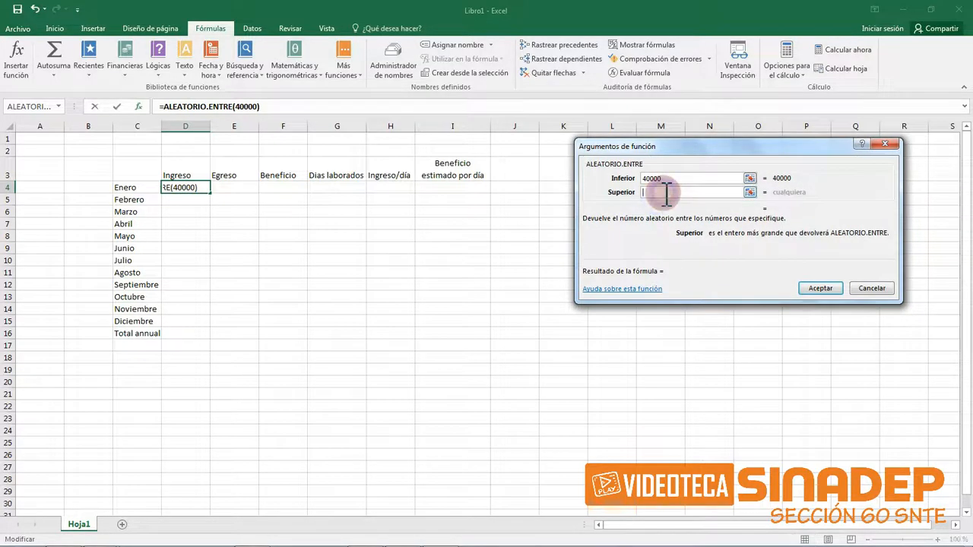
pyautogui.write('80000')
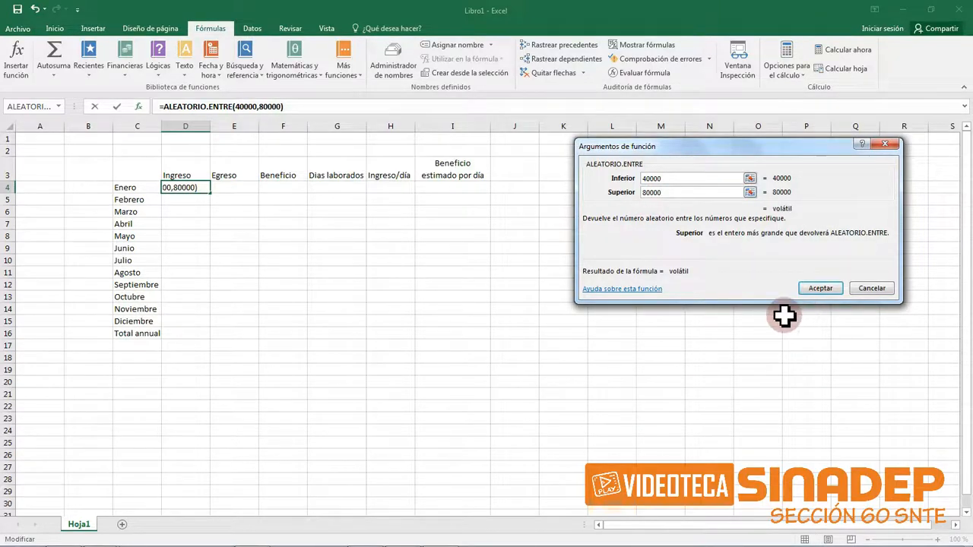
pyautogui.click(810, 292)
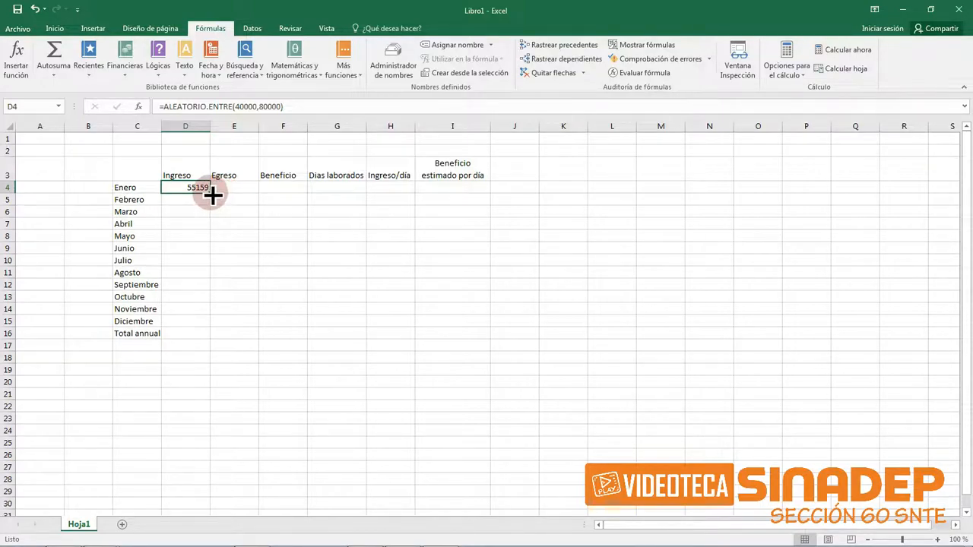
# Fill the random-number formula from D4 down through D15 for every month to Diciembre
pyautogui.moveTo(212, 195); pyautogui.dragTo(212, 196)
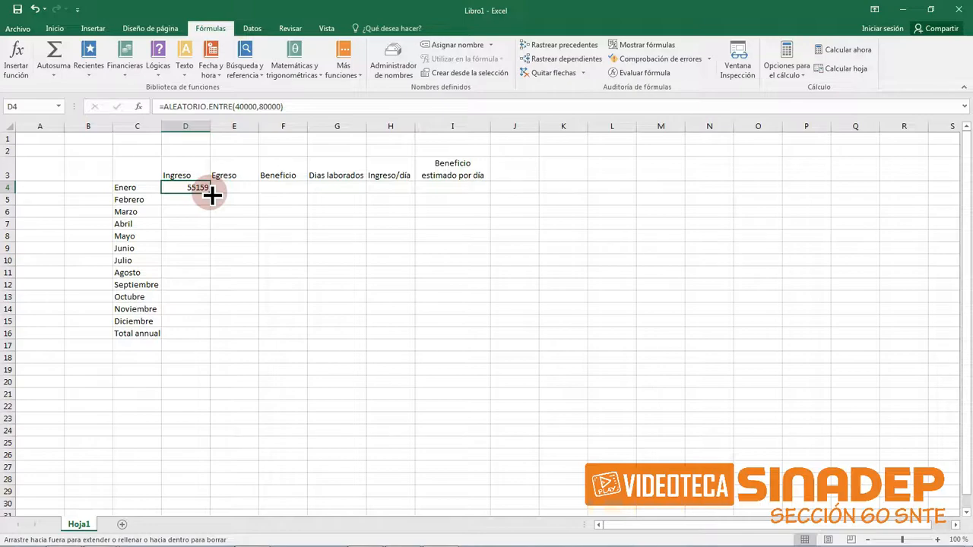
pyautogui.moveTo(212, 196); pyautogui.dragTo(212, 326)
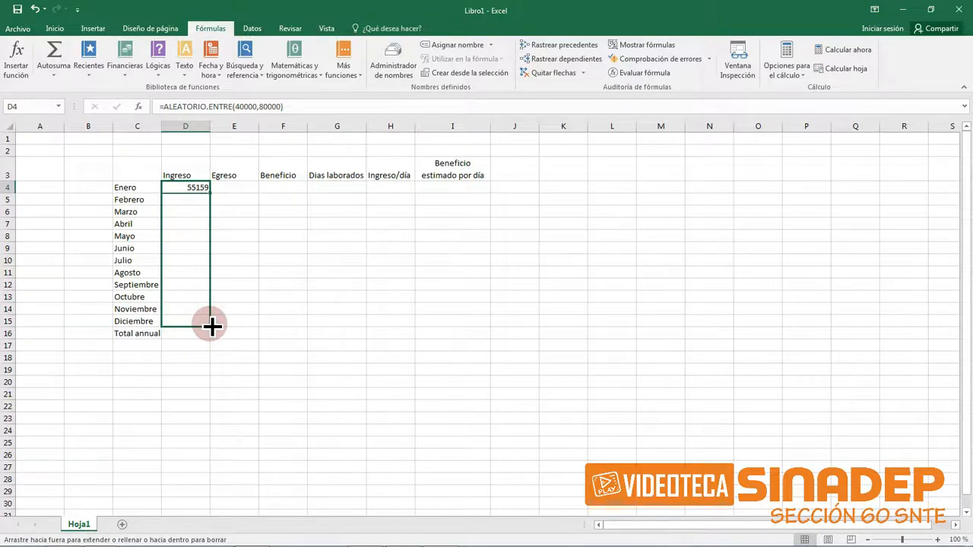
pyautogui.moveTo(212, 326); pyautogui.dragTo(211, 326)
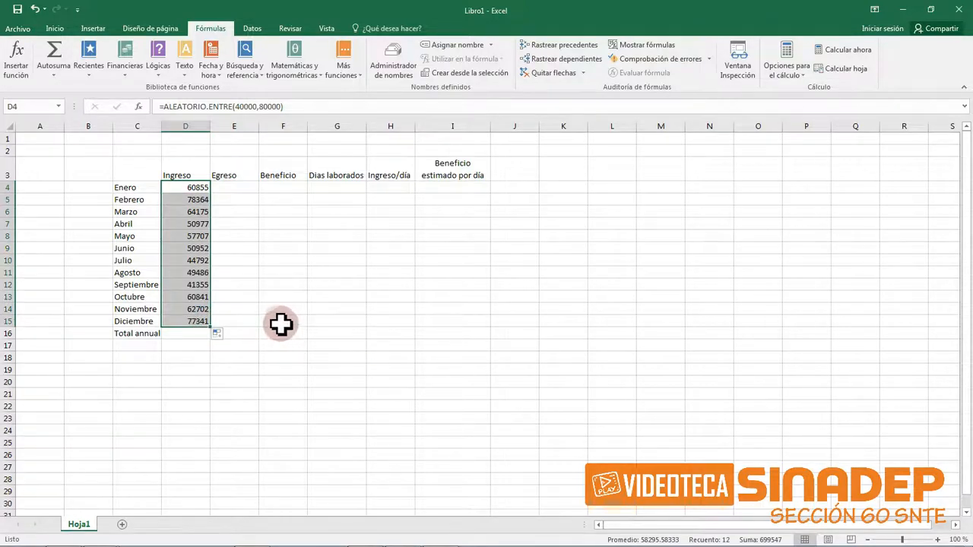
# Change the column header in E3 to "Egresos"
pyautogui.click(245, 190)
pyautogui.click(232, 175)
pyautogui.click(202, 105)
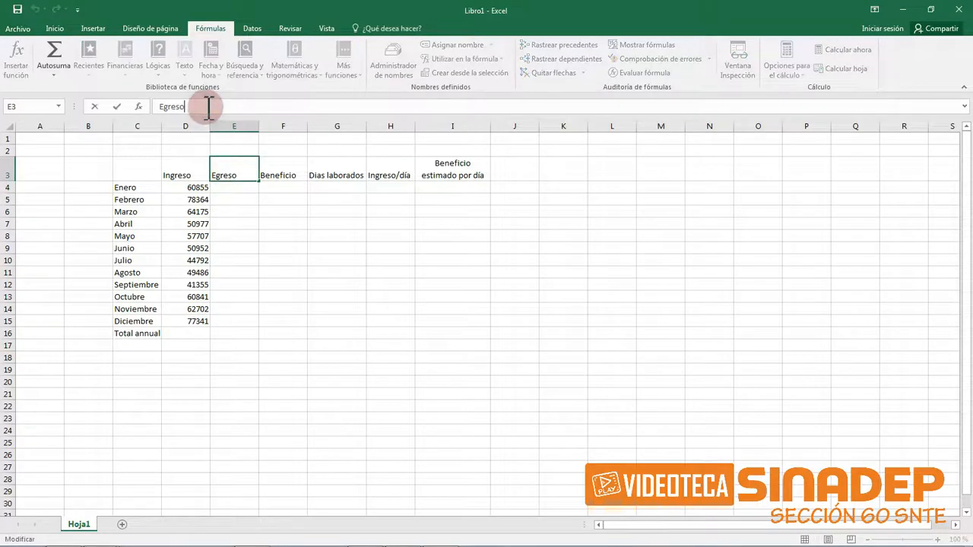
pyautogui.write('s')
pyautogui.click(232, 188)
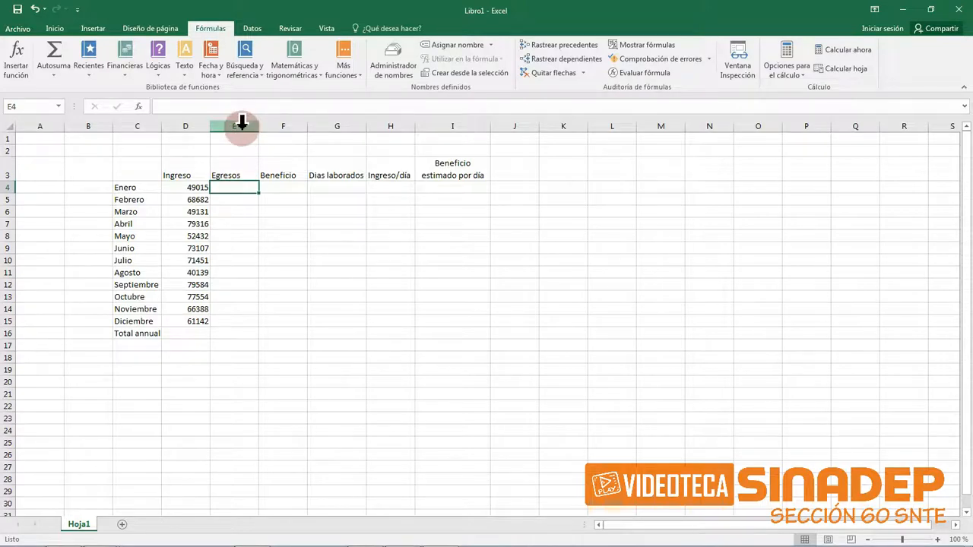
# Re-enter the unchanged header in E3 to force a recalculation of the random Ingreso formulas
pyautogui.click(242, 177)
pyautogui.click(229, 107)
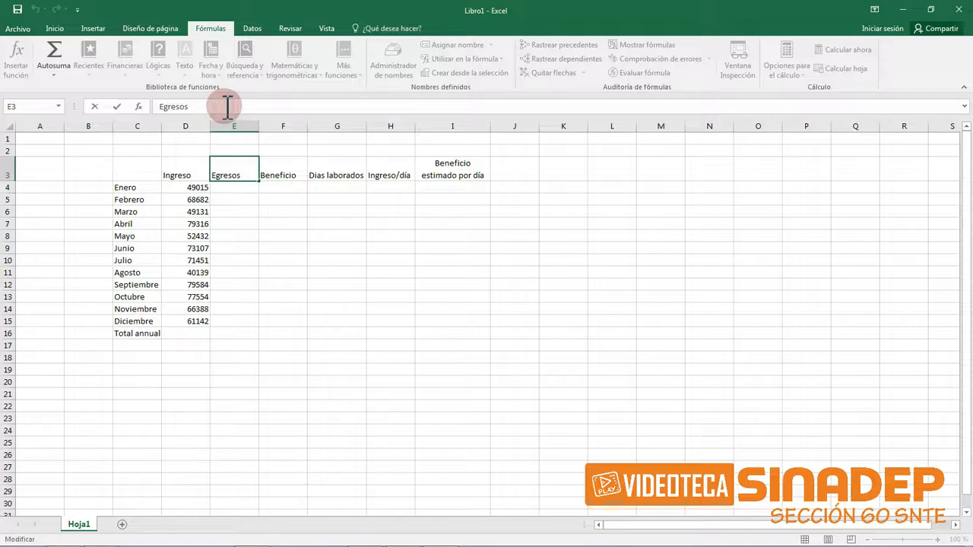
pyautogui.press('Return')
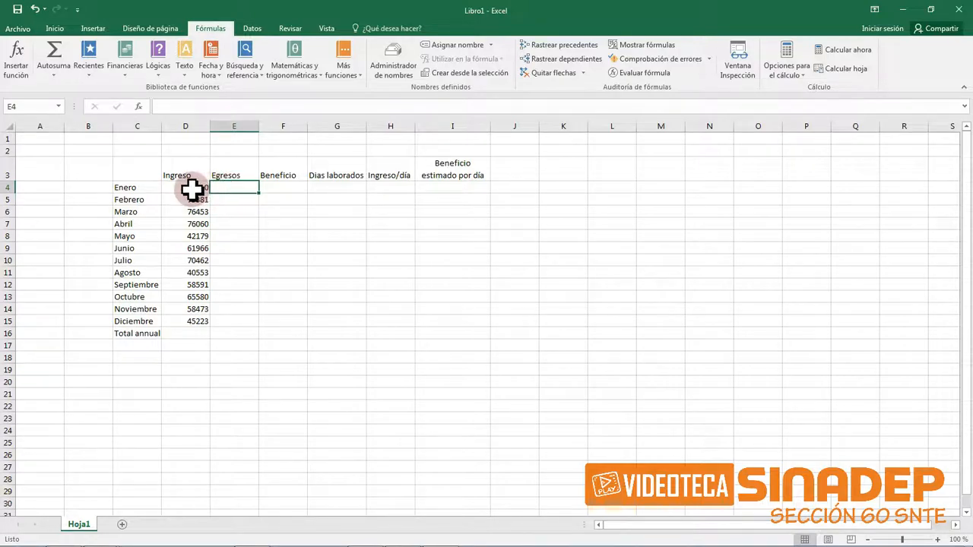
# Copy the Ingreso range D4:D15 and paste it over itself as values only, replacing the random formulas
pyautogui.moveTo(200, 187); pyautogui.dragTo(194, 323)
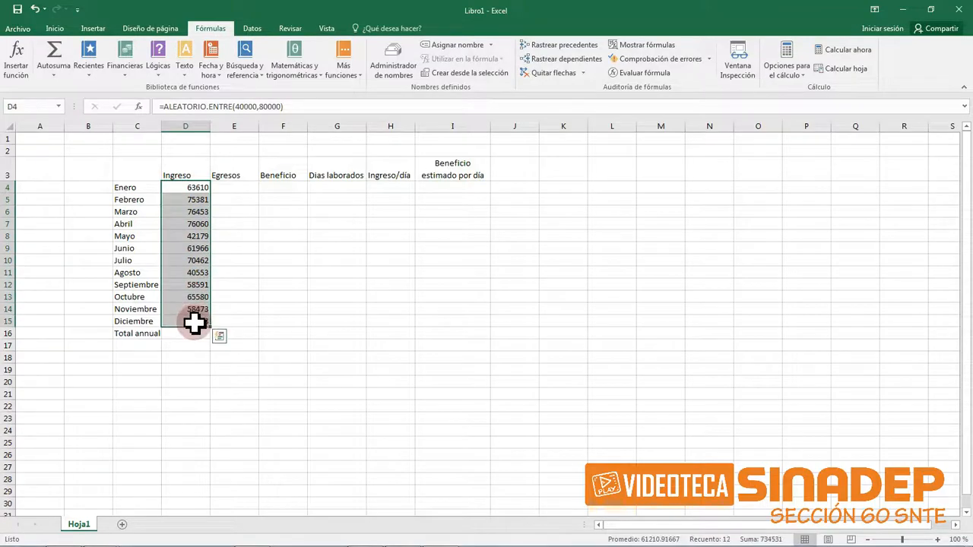
pyautogui.rightClick(198, 215)
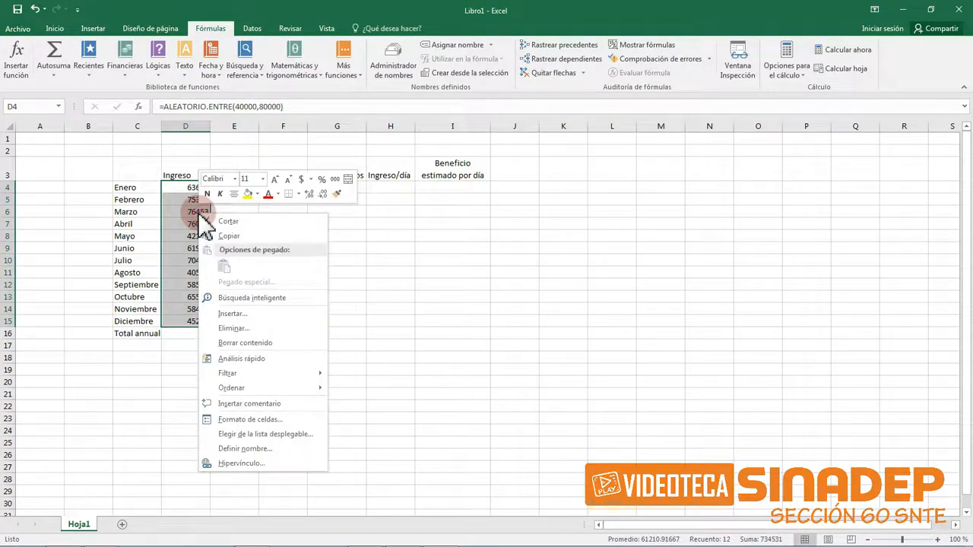
pyautogui.click(230, 237)
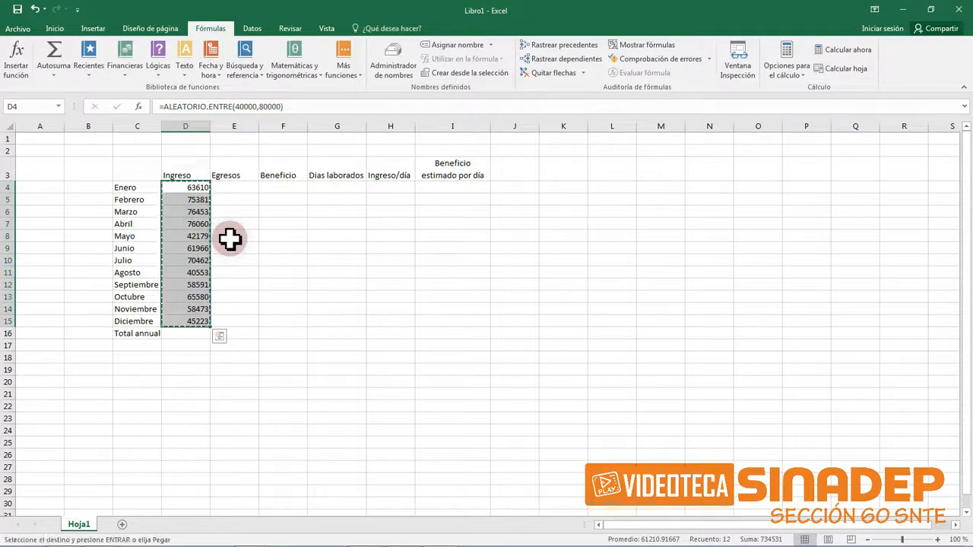
pyautogui.click(190, 187)
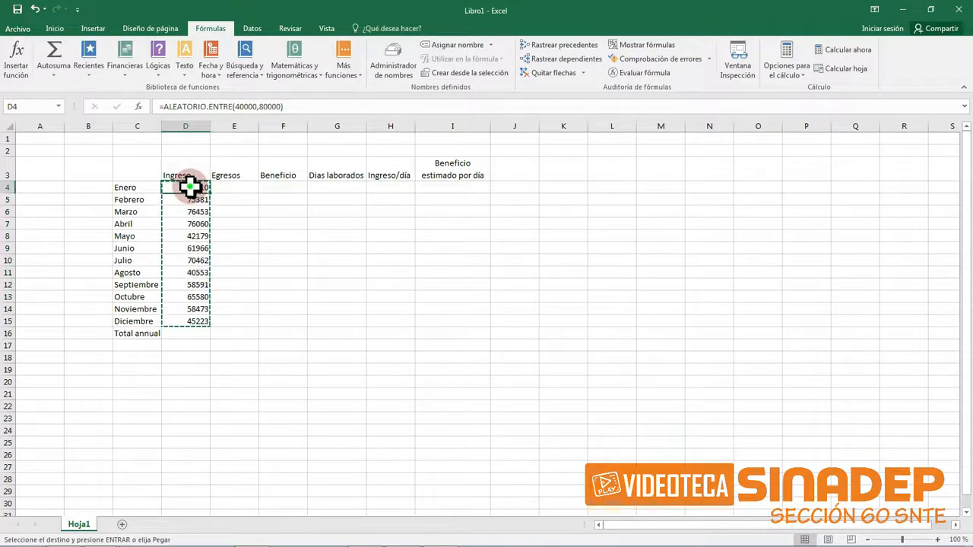
pyautogui.rightClick(191, 188)
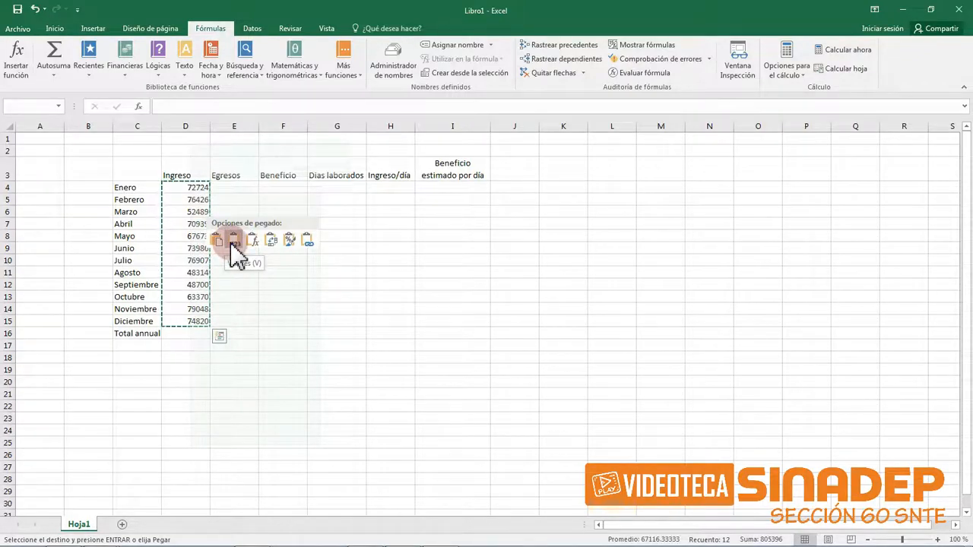
pyautogui.click(232, 243)
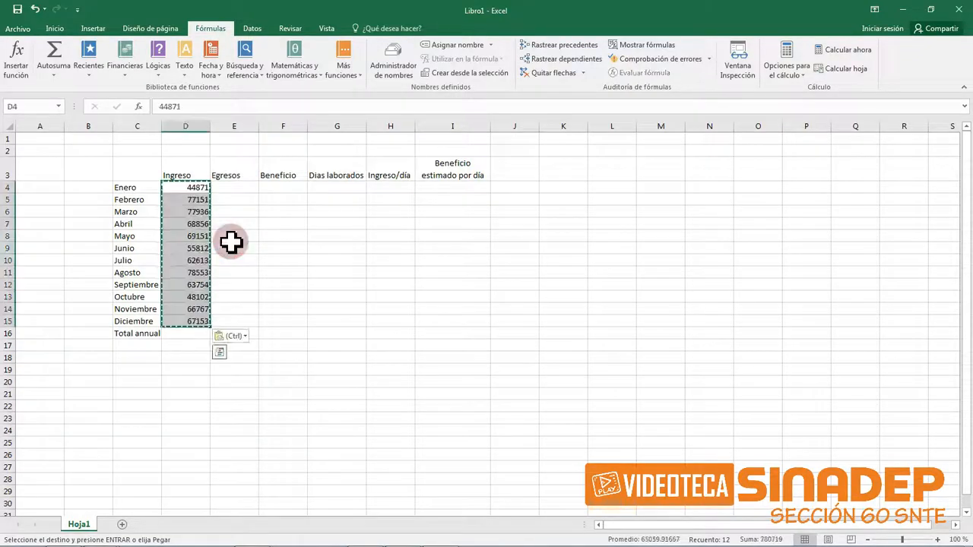
# Inspect the content of D4 and re-confirm the Egresos header to check whether the Ingreso figures still recalculate
pyautogui.click(202, 189)
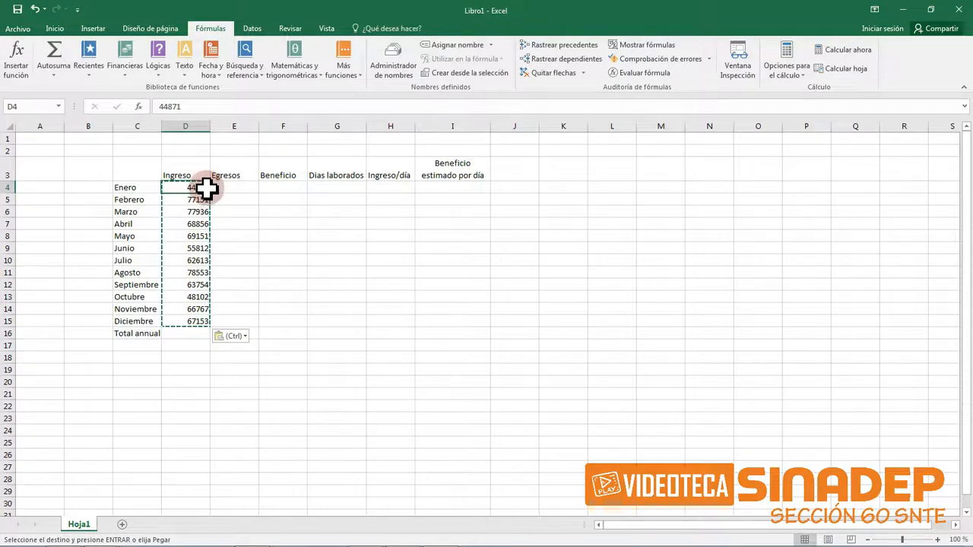
pyautogui.click(244, 176)
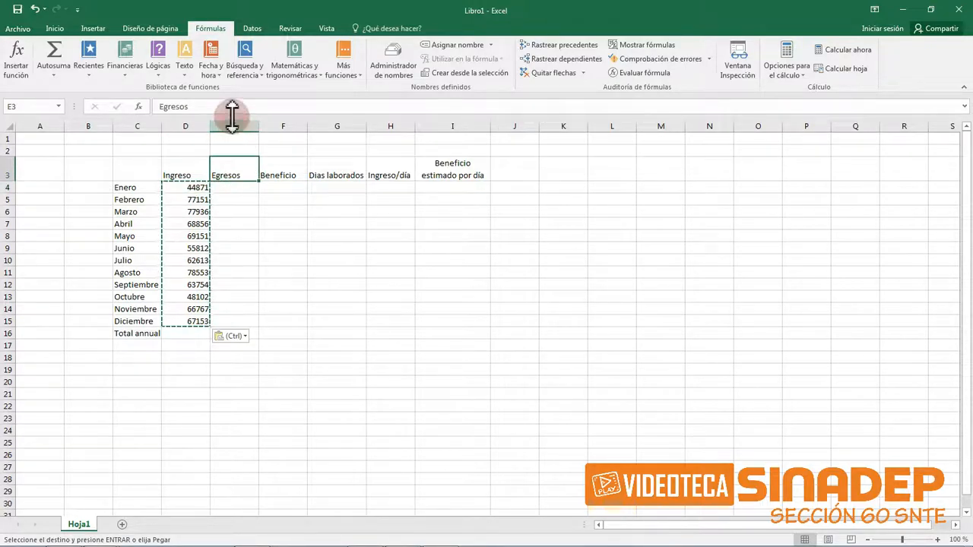
pyautogui.click(255, 105)
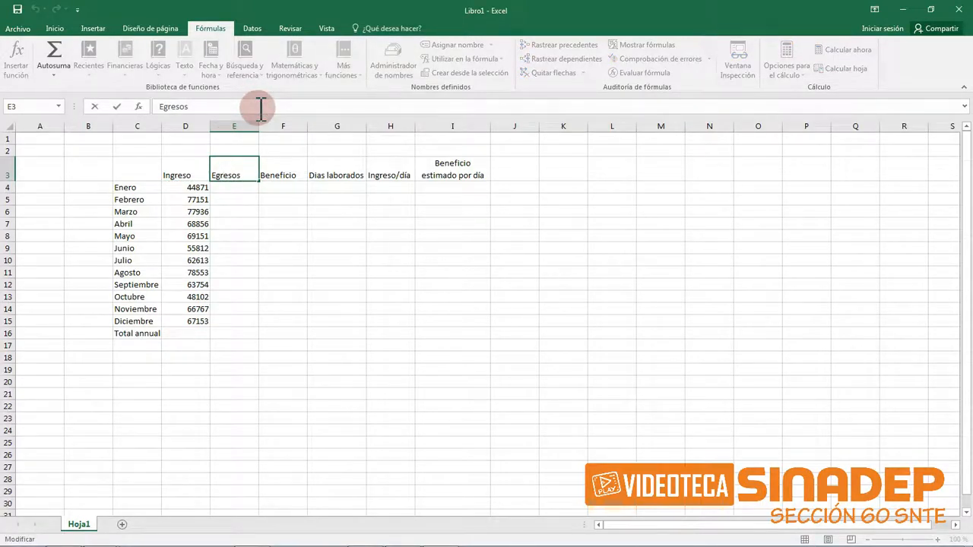
pyautogui.press('Return')
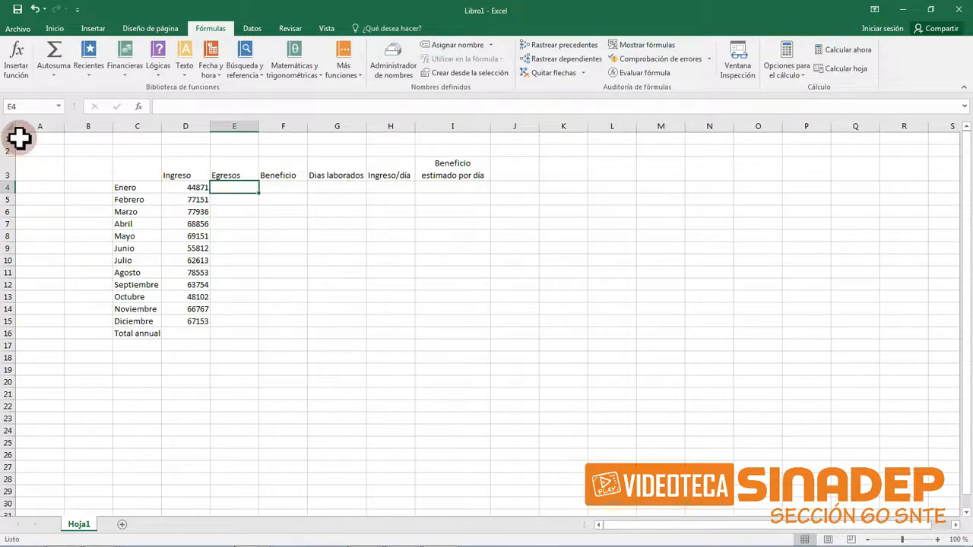
# Insert ALEATORIO.ENTRE in E4 with lower limit 20000 and upper limit 40000, and fill the formula down to E15
pyautogui.click(19, 61)
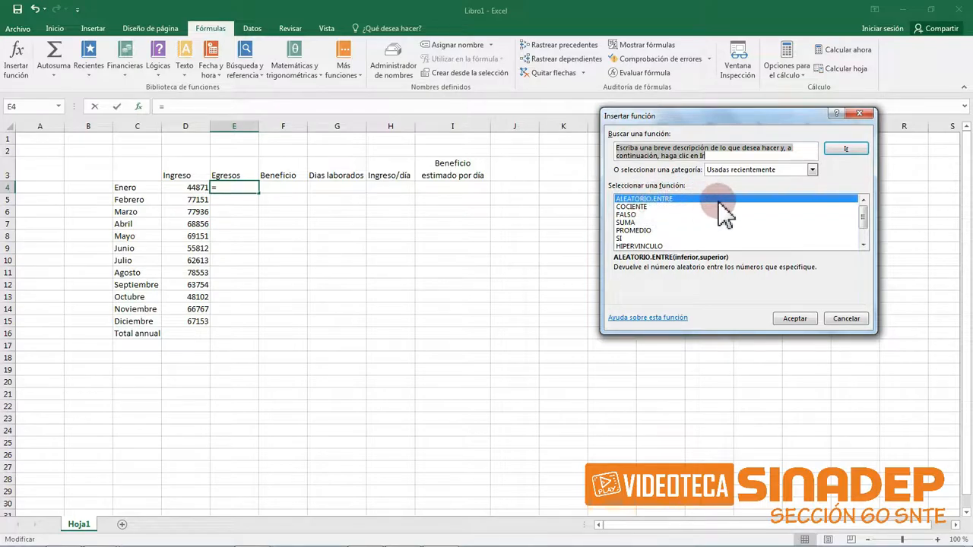
pyautogui.click(792, 320)
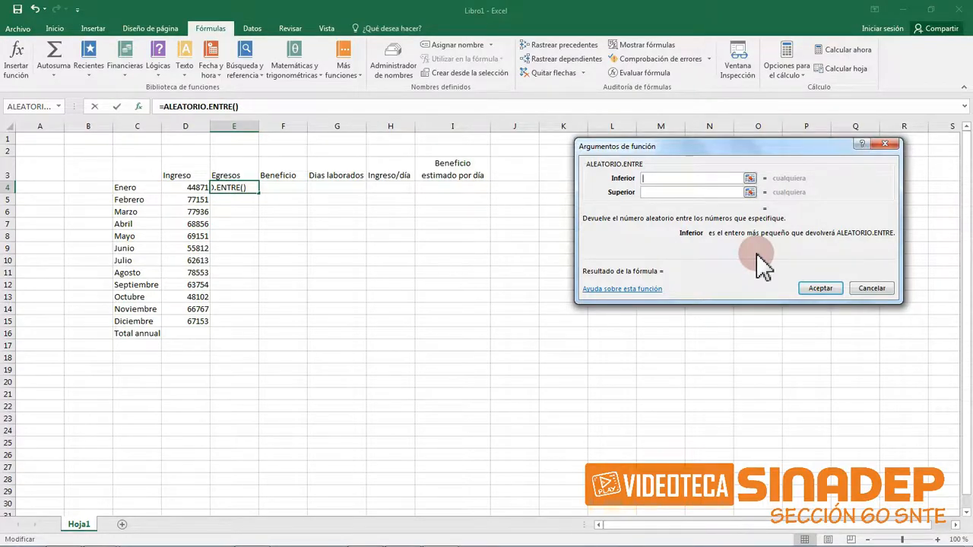
pyautogui.write('20000')
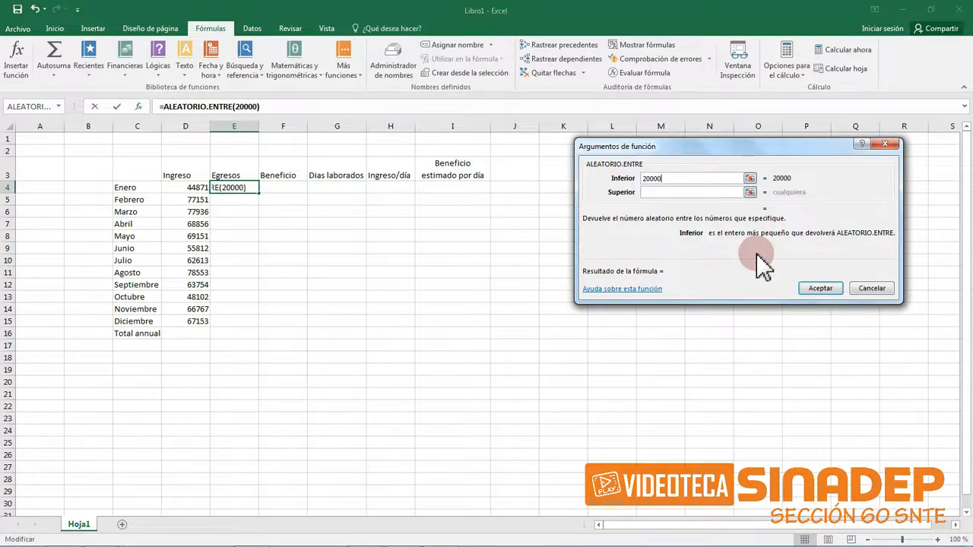
pyautogui.click(690, 195)
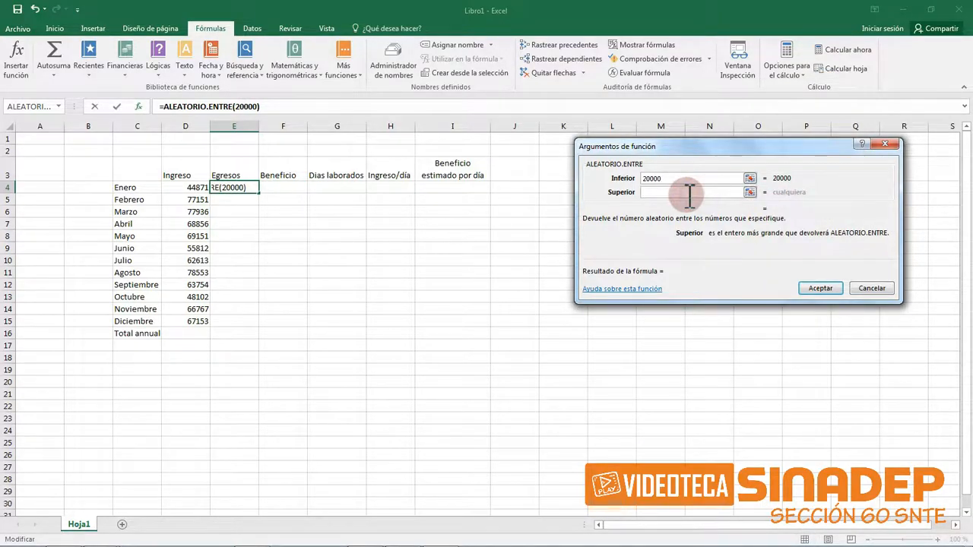
pyautogui.write('40000')
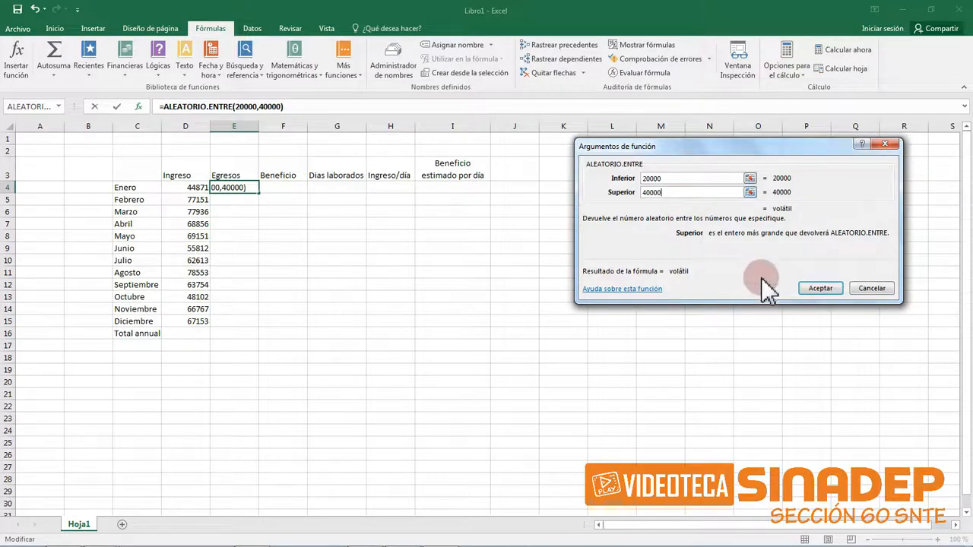
pyautogui.click(806, 289)
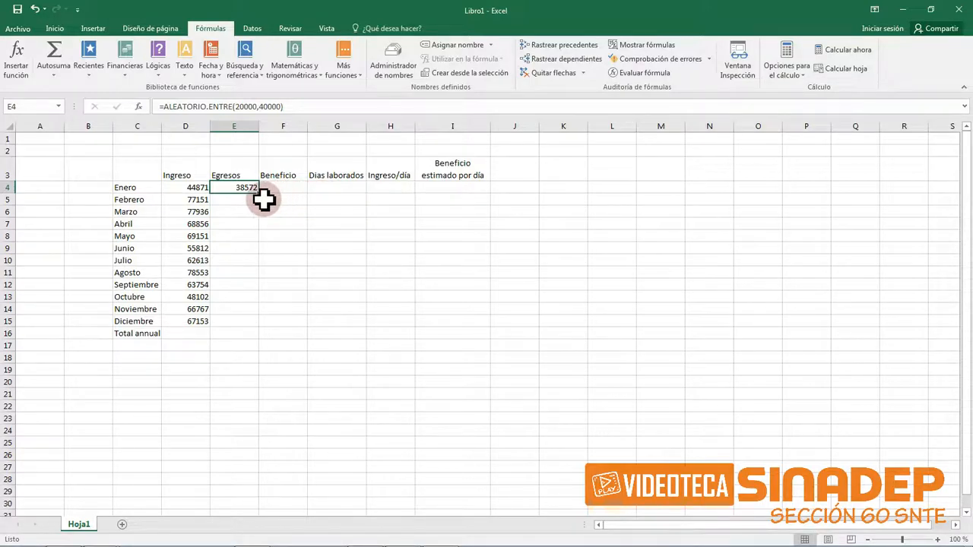
pyautogui.moveTo(261, 197); pyautogui.dragTo(257, 326)
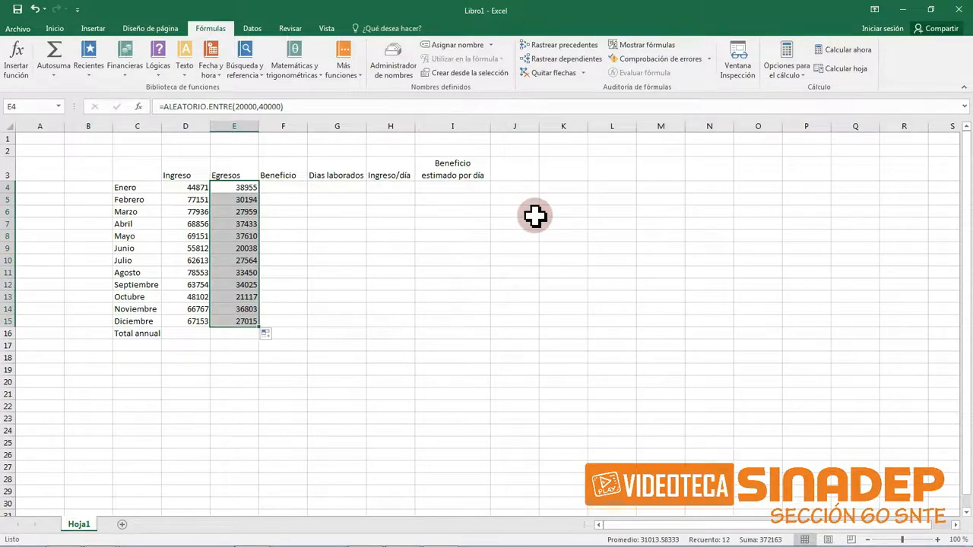
# Copy the Egresos range E4:E15 and paste it over itself as values only
pyautogui.rightClick(243, 193)
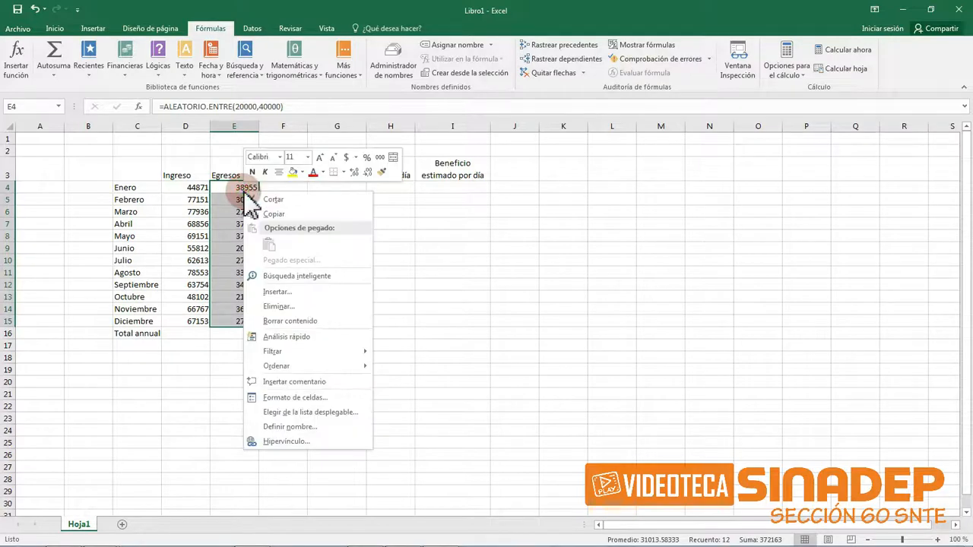
pyautogui.click(291, 216)
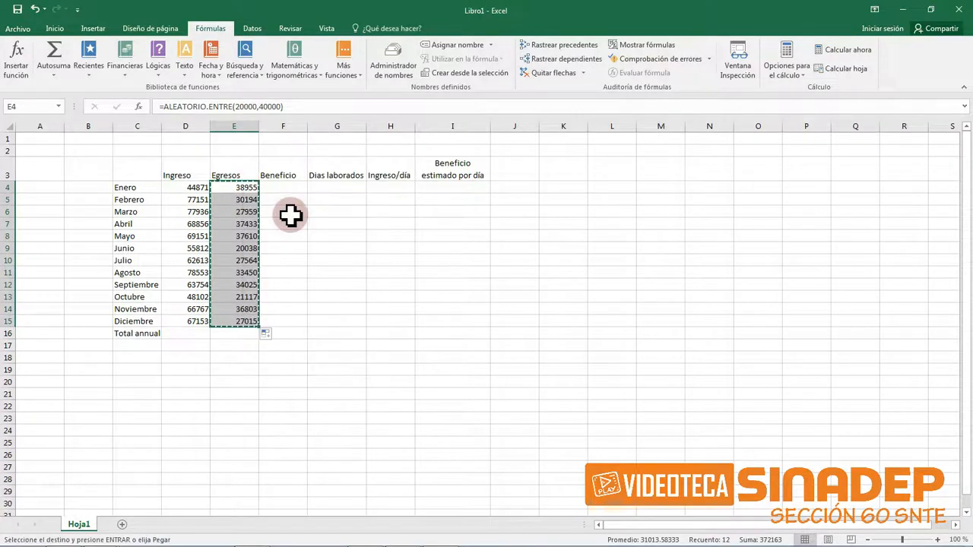
pyautogui.rightClick(244, 187)
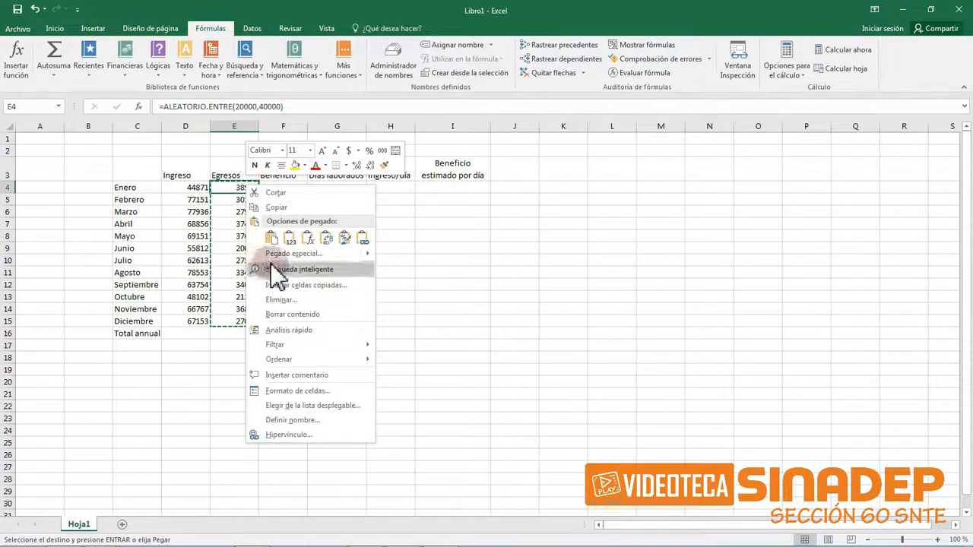
pyautogui.click(291, 239)
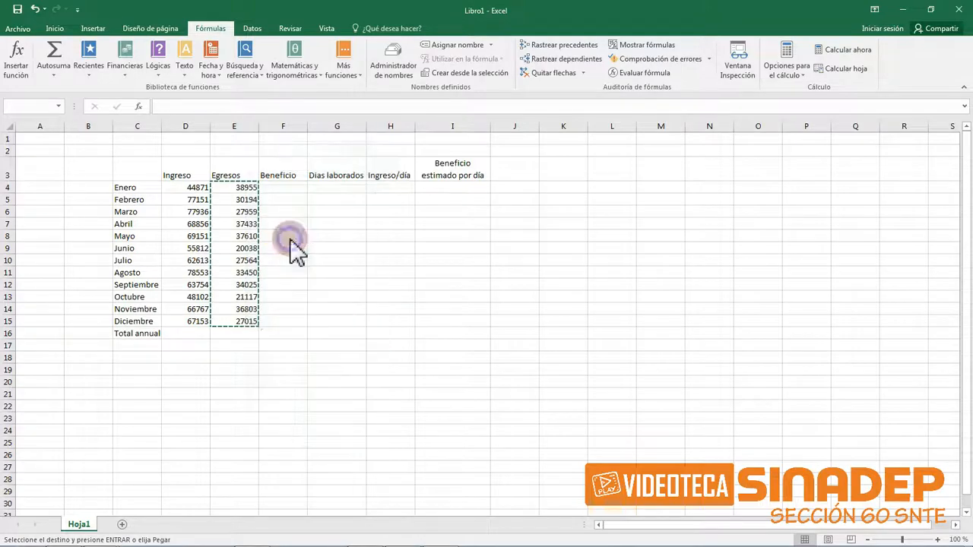
pyautogui.click(253, 188)
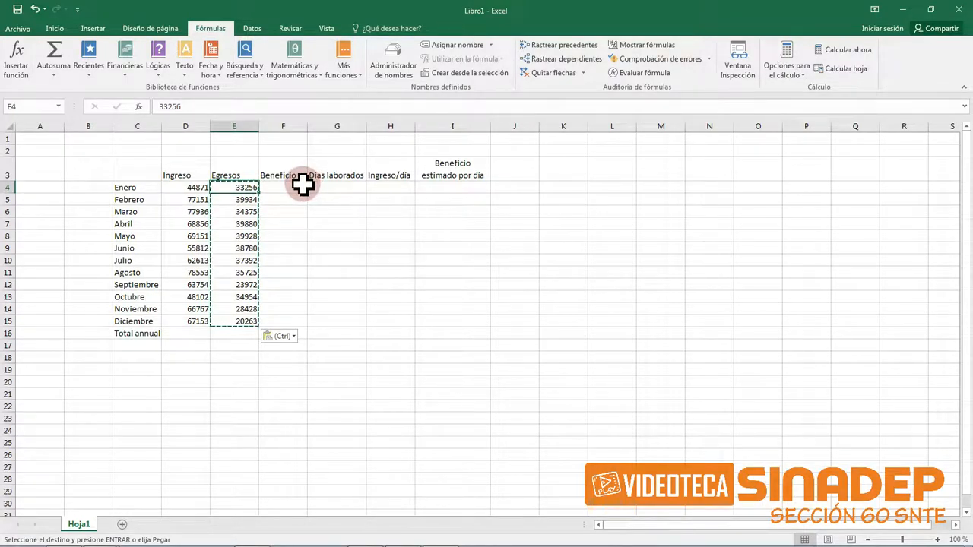
# Insert ALEATORIO.ENTRE in G4 with lower limit 15 and upper limit 29, and fill the Dias laborados column down to G15
pyautogui.click(387, 191)
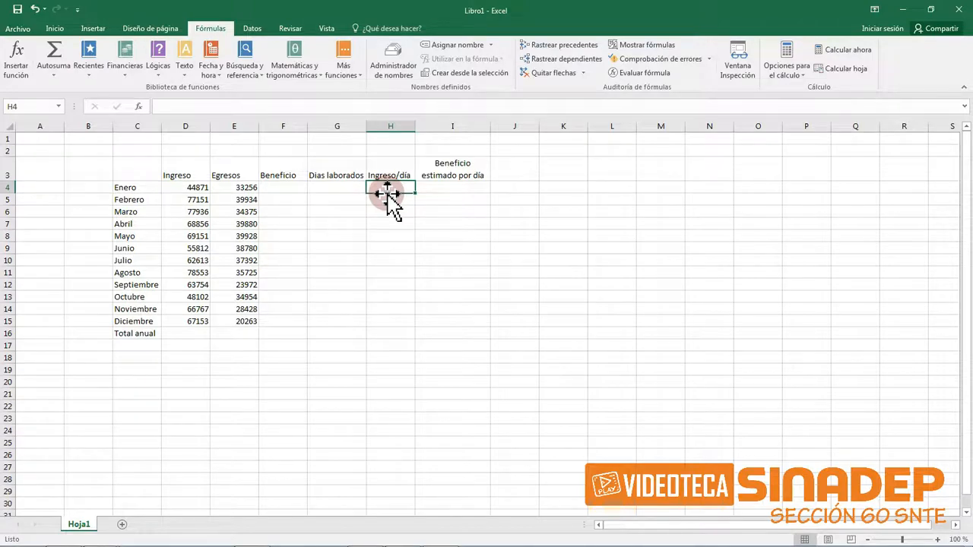
pyautogui.click(336, 190)
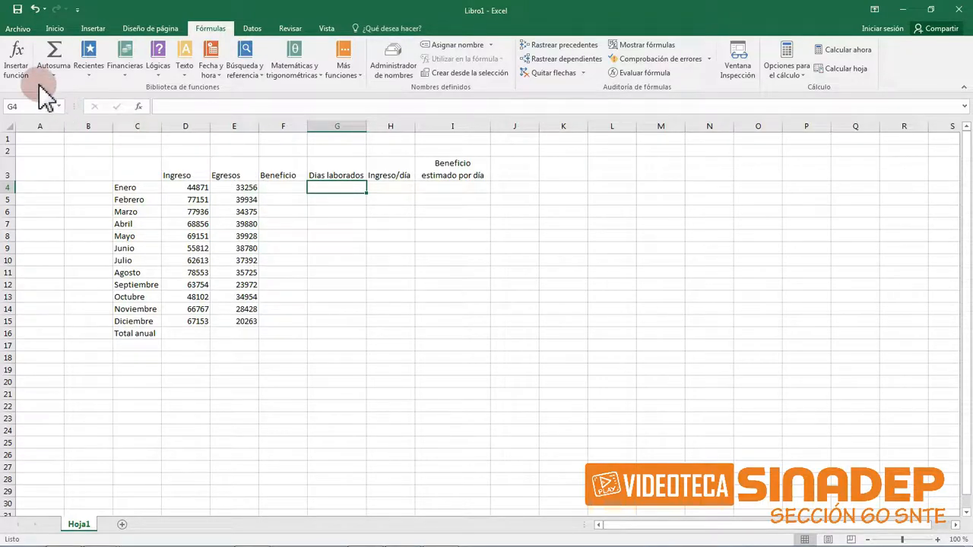
pyautogui.click(19, 62)
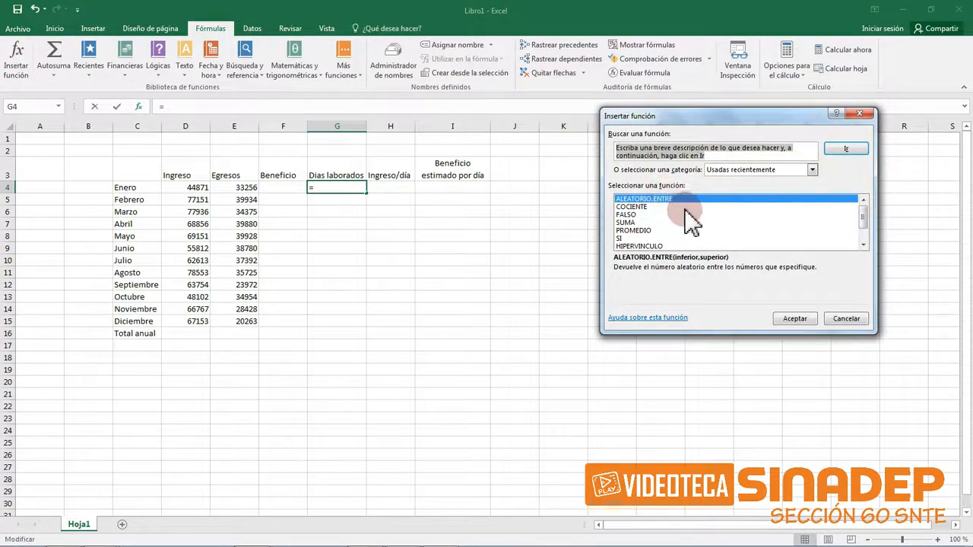
pyautogui.click(783, 316)
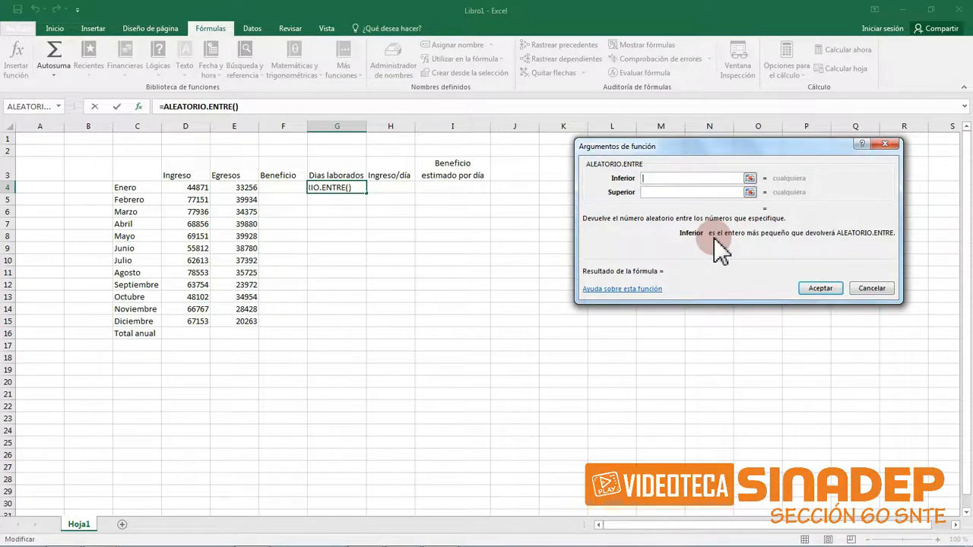
pyautogui.write('15')
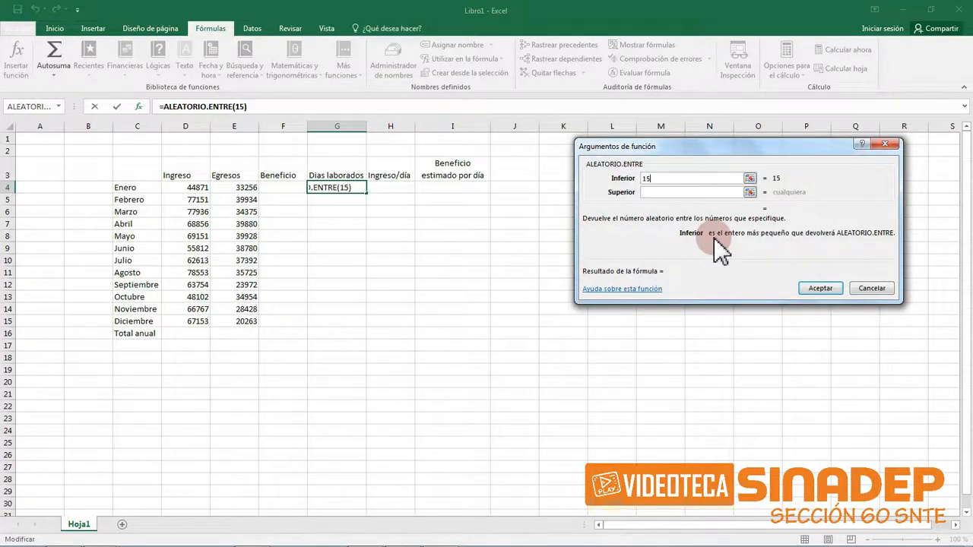
pyautogui.click(695, 192)
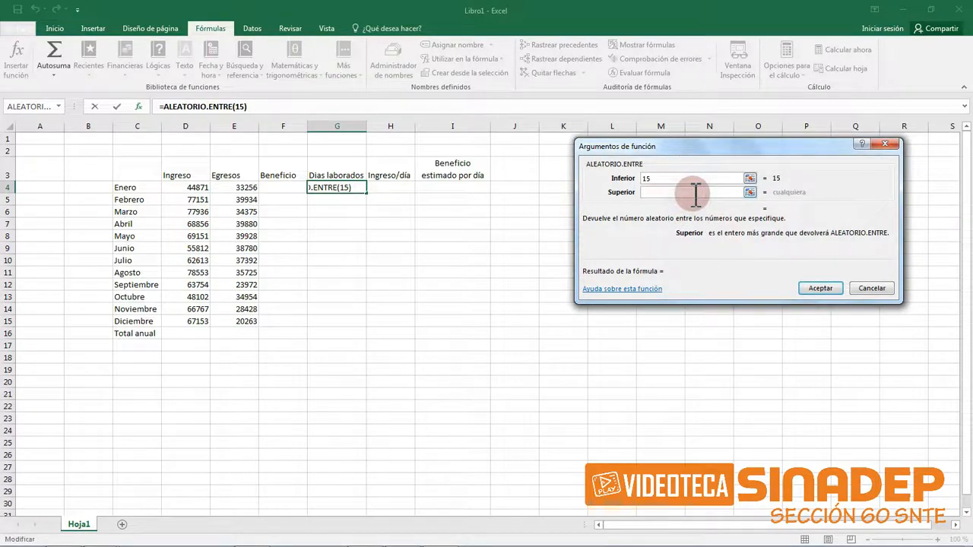
pyautogui.write('29')
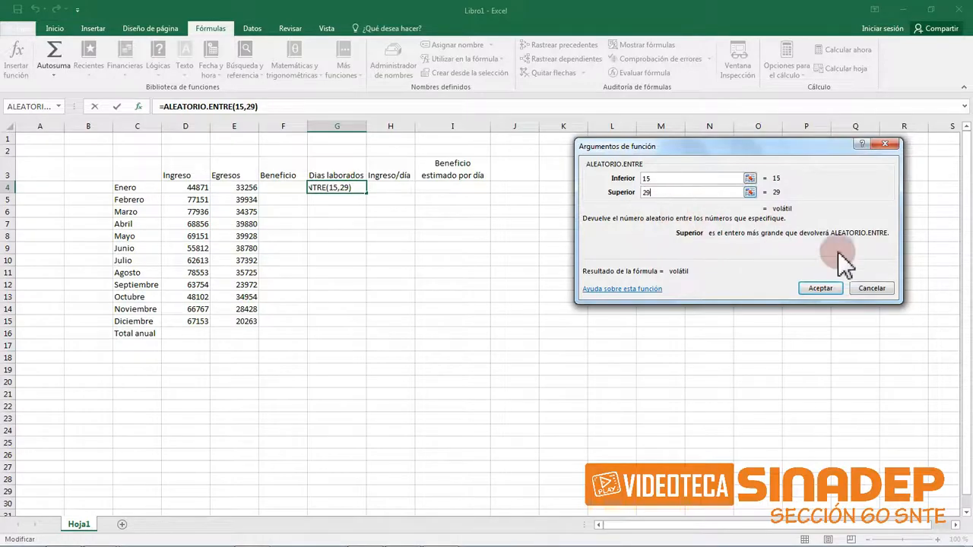
pyautogui.click(817, 288)
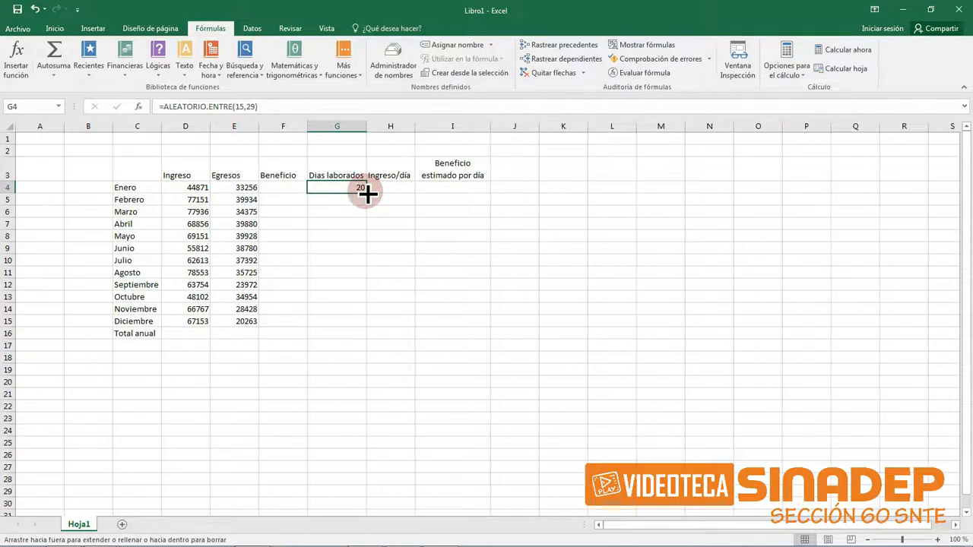
pyautogui.moveTo(367, 194); pyautogui.dragTo(353, 327)
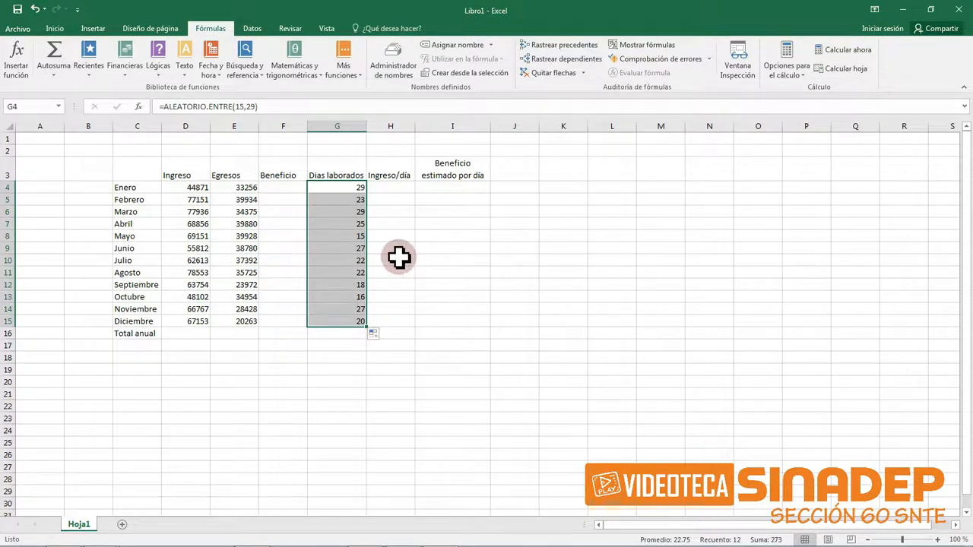
# Replace the random formulas in the Dias laborados range G4:G15 with fixed values by copying and pasting values only
pyautogui.rightClick(347, 204)
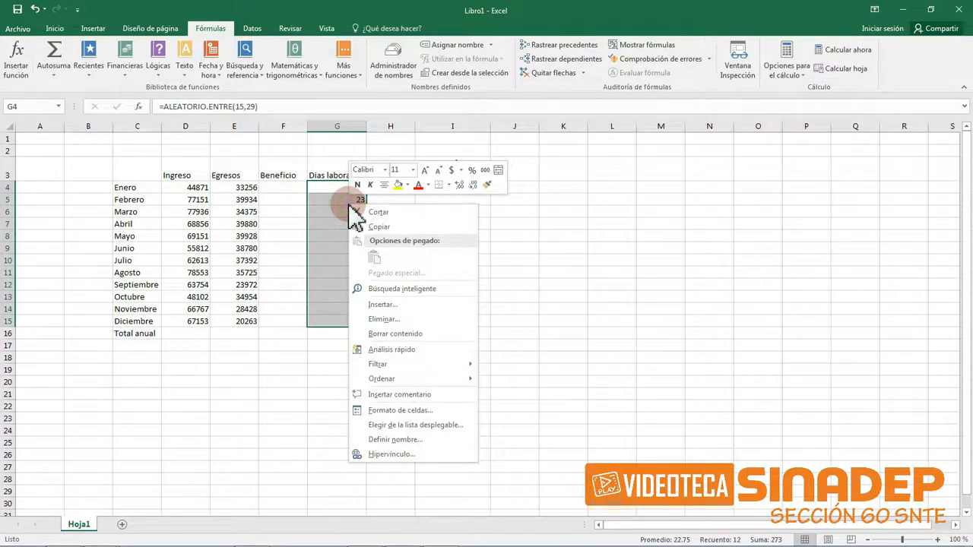
pyautogui.click(365, 221)
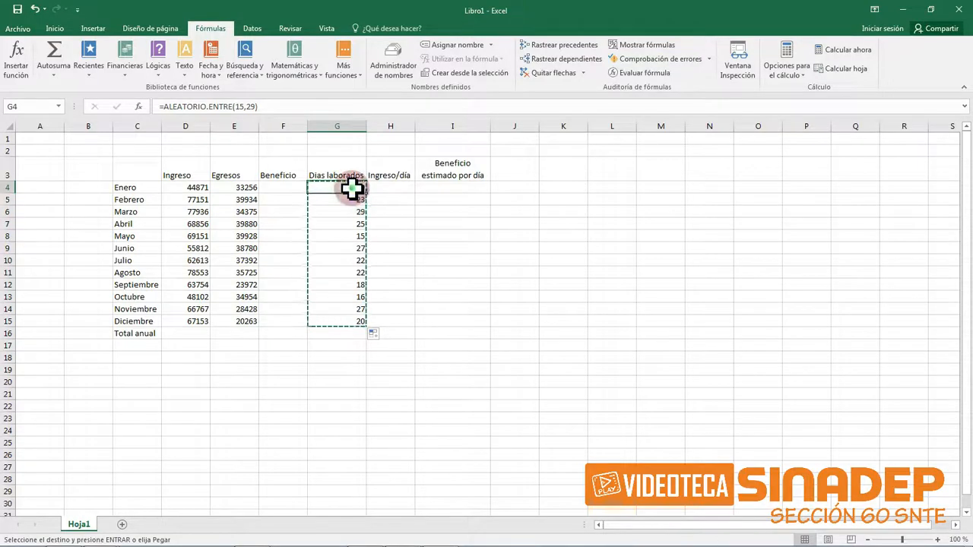
pyautogui.rightClick(355, 190)
pyautogui.click(399, 243)
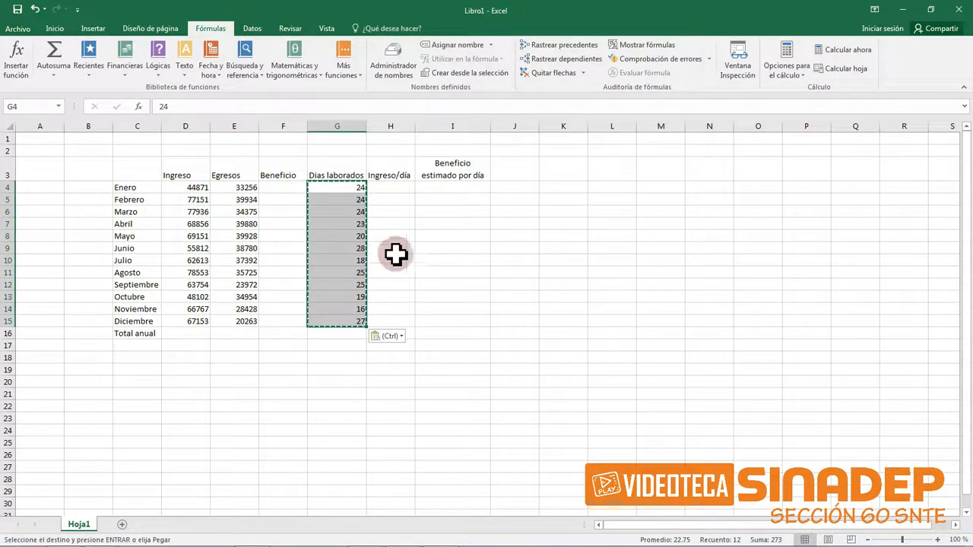
pyautogui.click(352, 190)
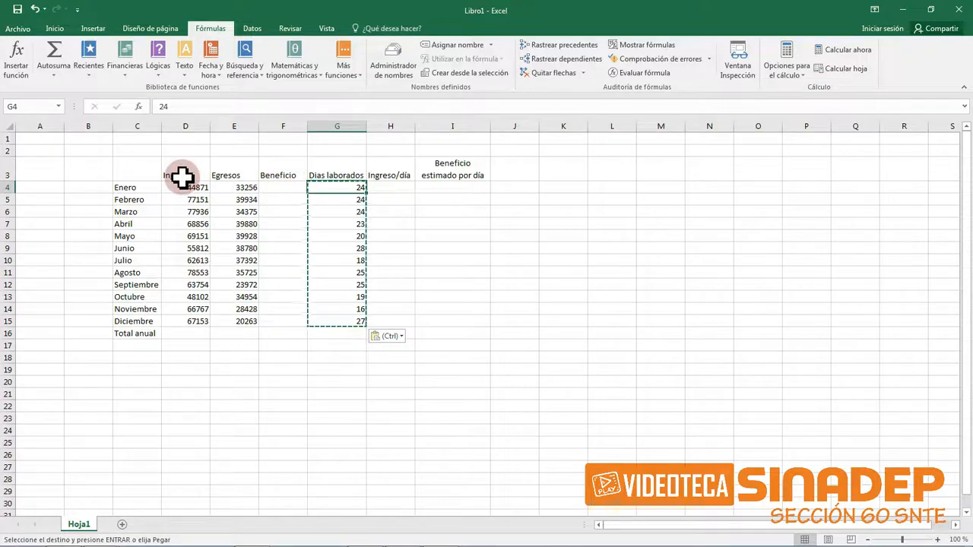
# Total the Ingreso column in D16 with an automatic sum of D4:D15
pyautogui.click(188, 334)
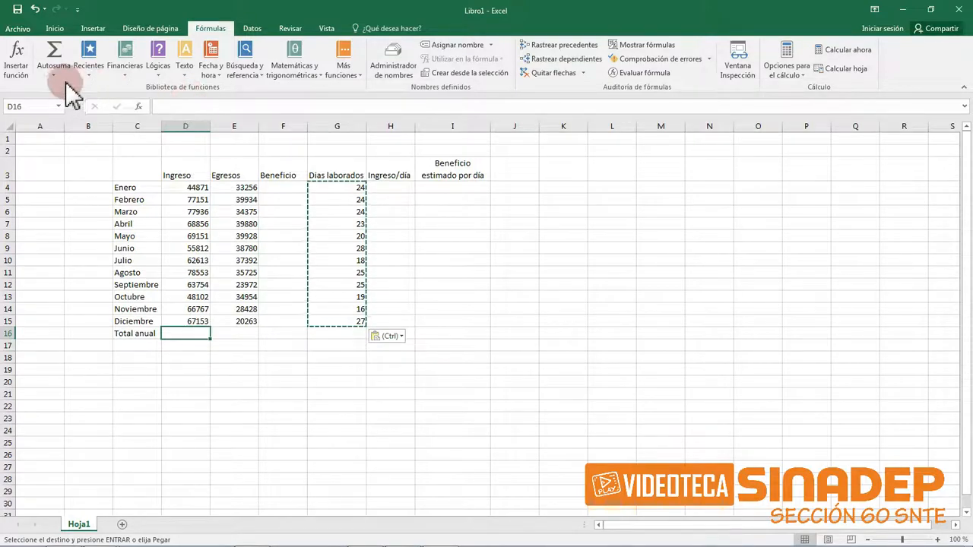
pyautogui.click(53, 57)
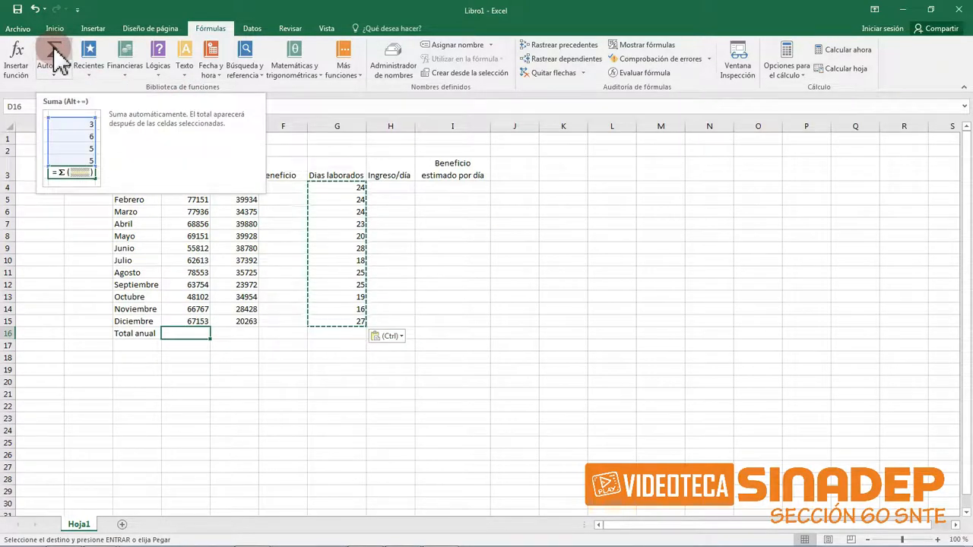
pyautogui.click(56, 59)
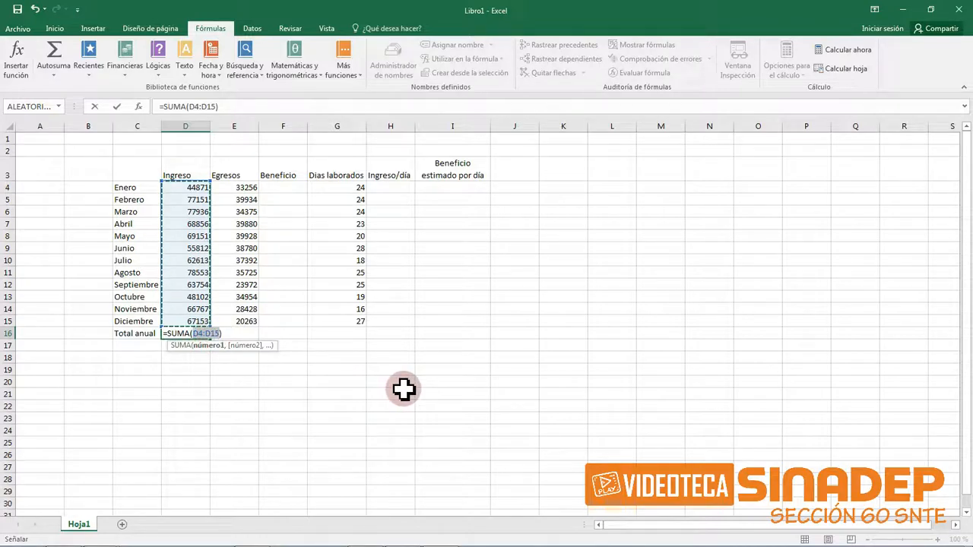
pyautogui.press('Return')
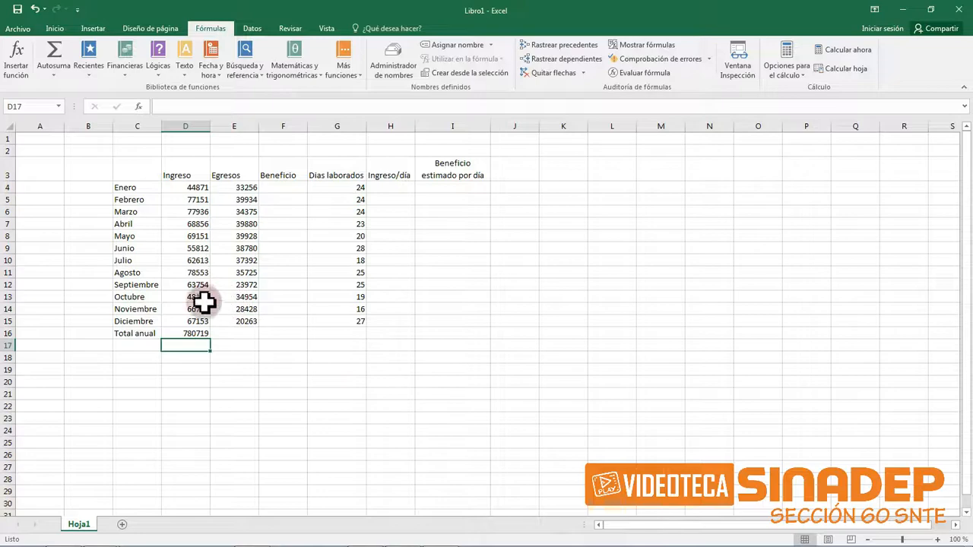
# Fill the annual total formula from D16 across to E16 to sum the Egresos column
pyautogui.click(223, 333)
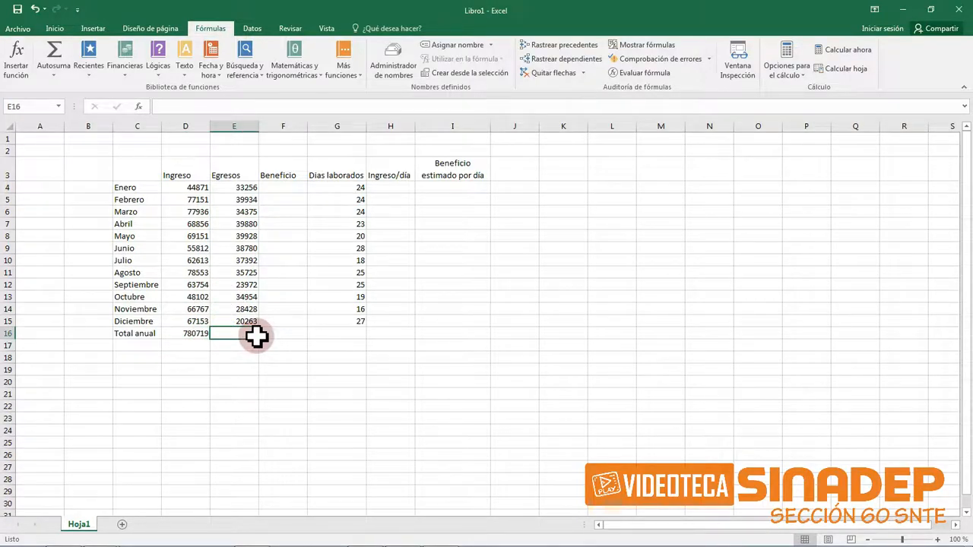
pyautogui.click(197, 335)
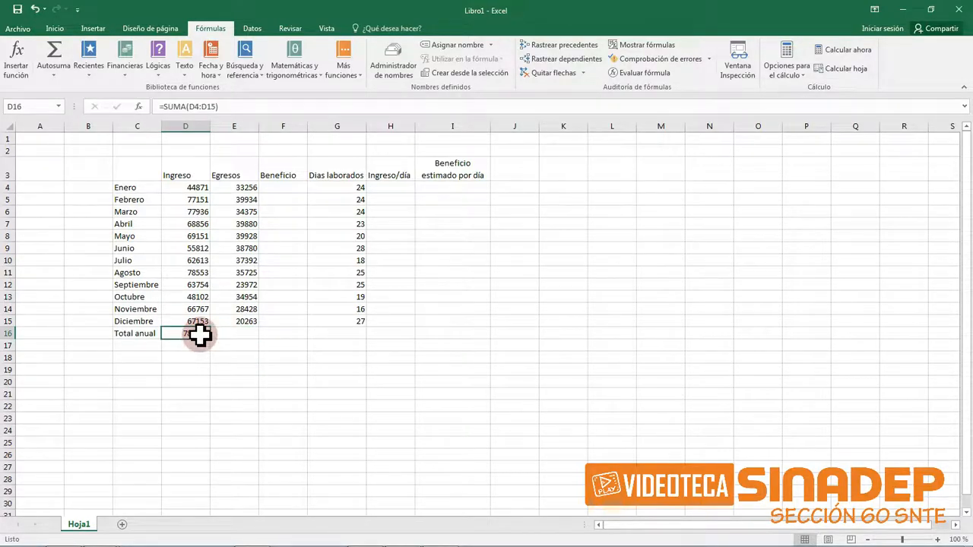
pyautogui.moveTo(213, 344); pyautogui.dragTo(252, 340)
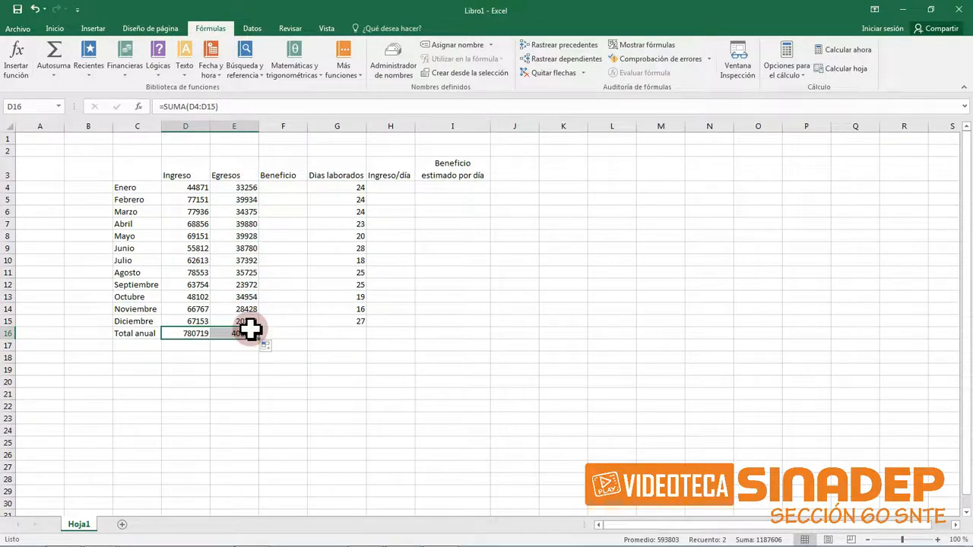
# Calculate Enero's Beneficio in F4 with =D4-E4 and fill the formula down the column to F15
pyautogui.click(283, 333)
pyautogui.click(294, 190)
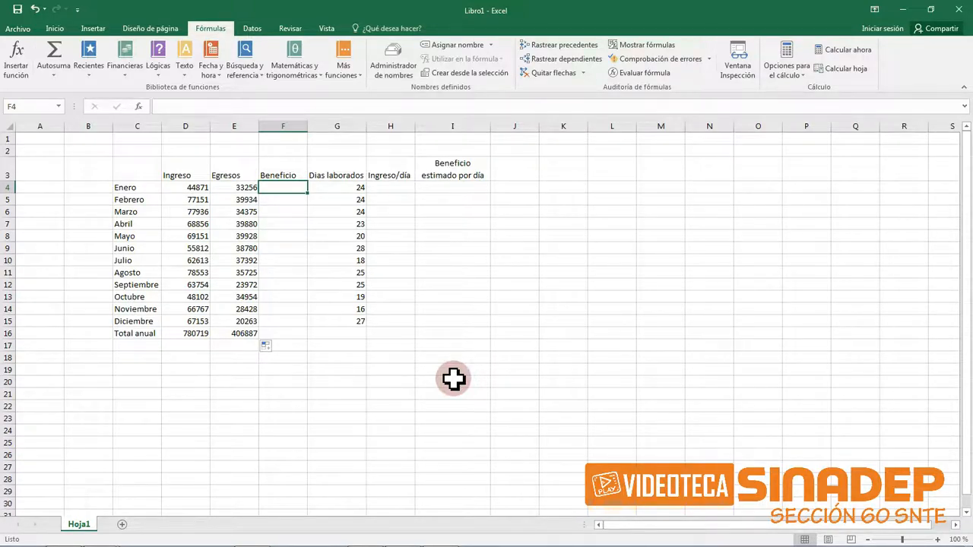
pyautogui.write('=')
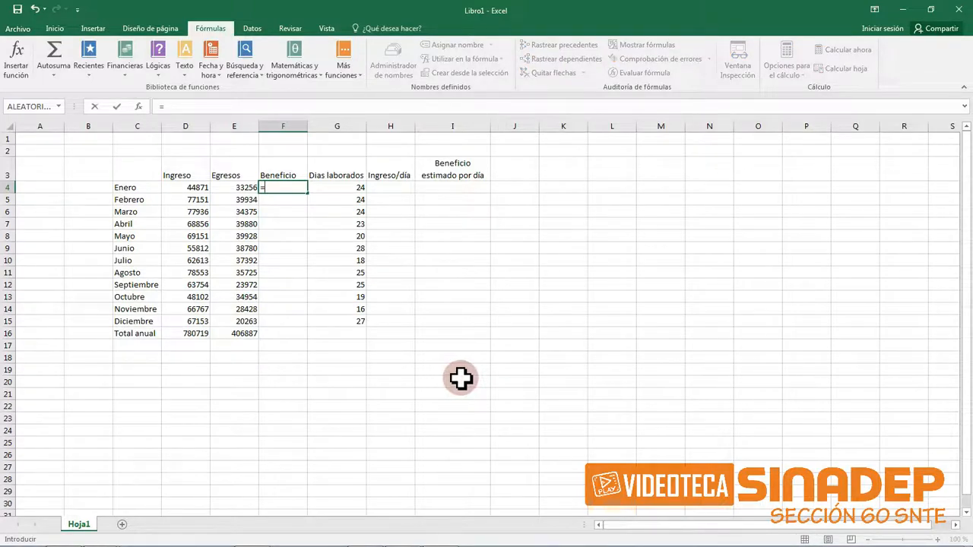
pyautogui.click(195, 187)
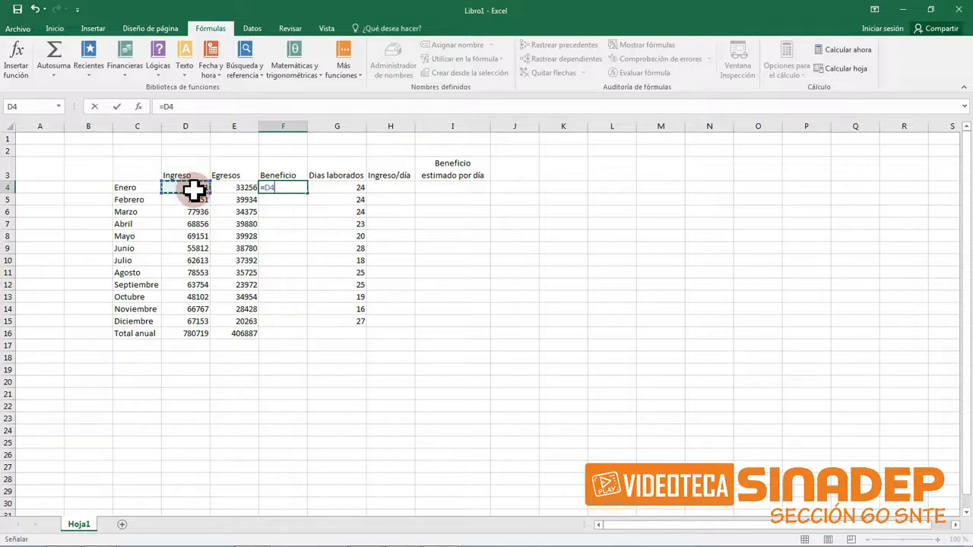
pyautogui.write('-')
pyautogui.click(244, 191)
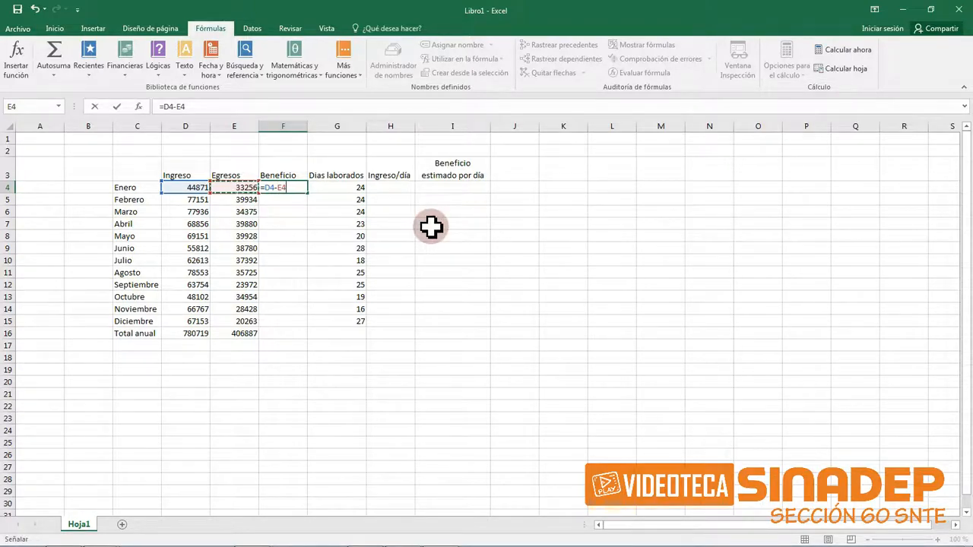
pyautogui.press('Return')
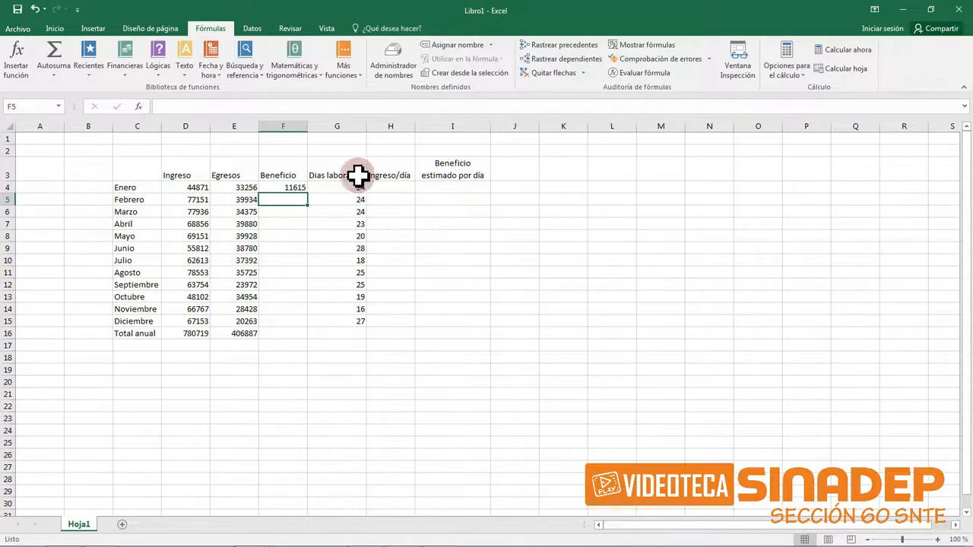
pyautogui.click(303, 187)
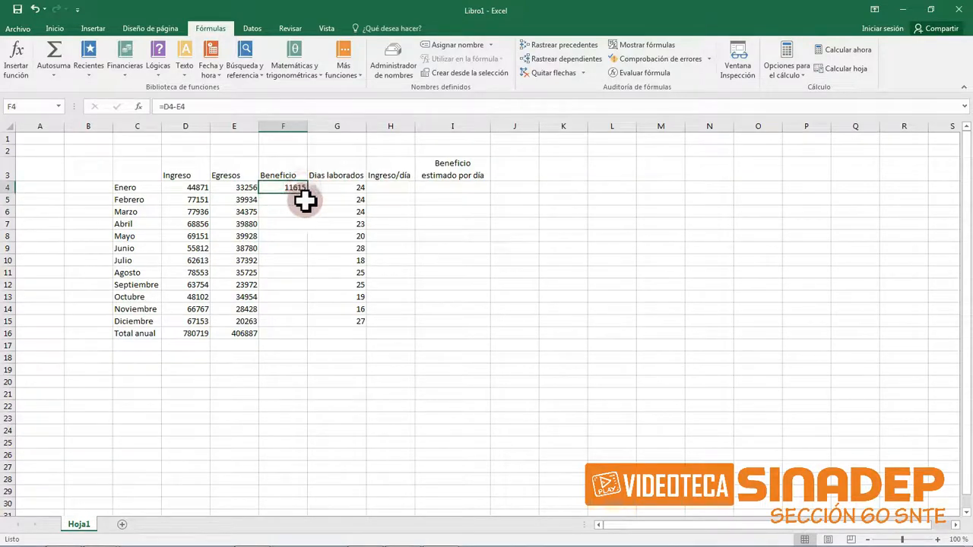
pyautogui.moveTo(310, 196); pyautogui.dragTo(313, 329)
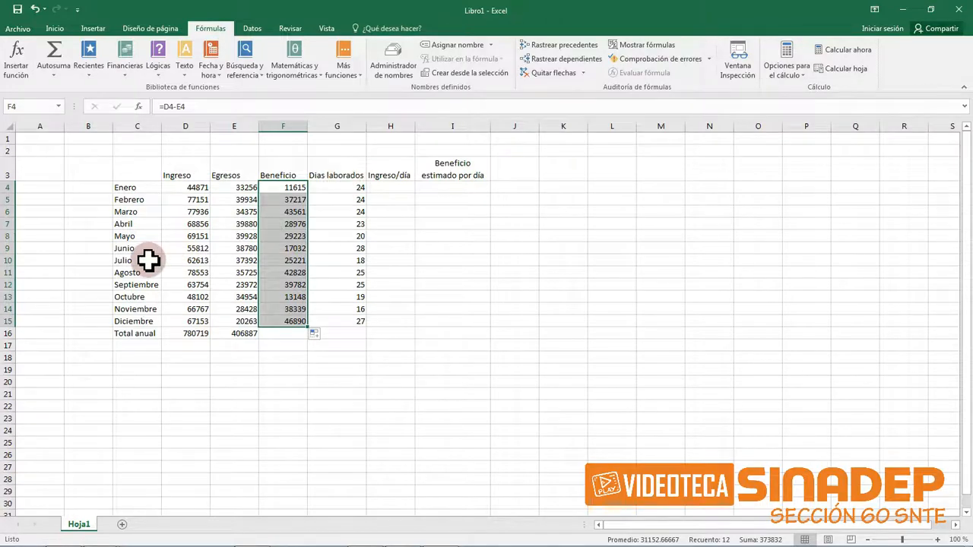
# Fill the annual total formula from E16 into F16 to sum the Beneficio column
pyautogui.click(298, 335)
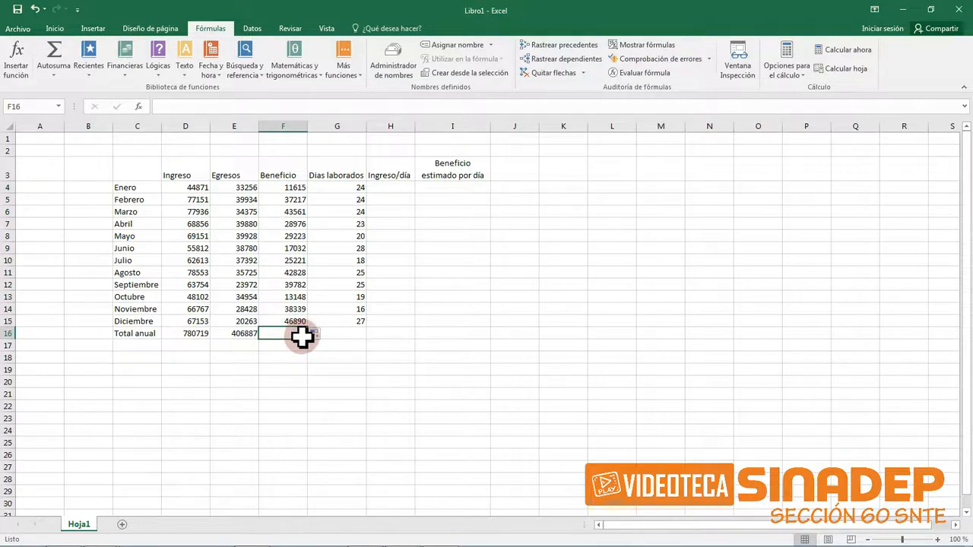
pyautogui.click(251, 336)
pyautogui.moveTo(260, 340); pyautogui.dragTo(296, 348)
pyautogui.click(296, 335)
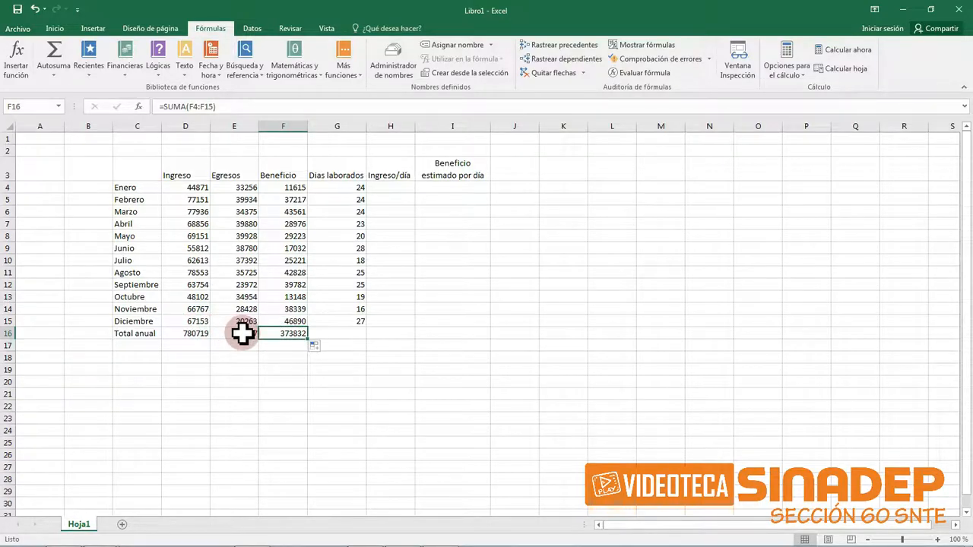
# Enter =D16-E16 in F17 to cross-check the annual Beneficio against total Ingreso minus total Egresos
pyautogui.click(294, 348)
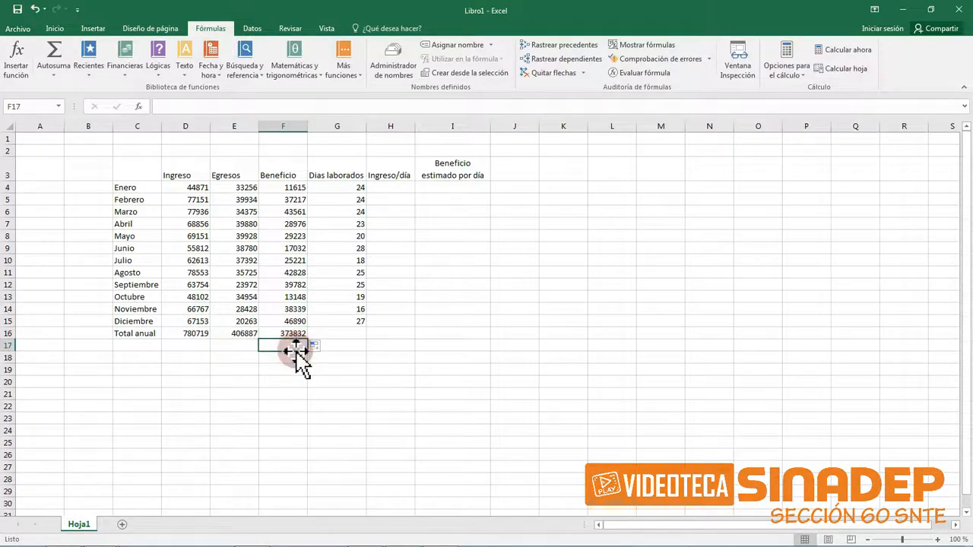
pyautogui.write('=')
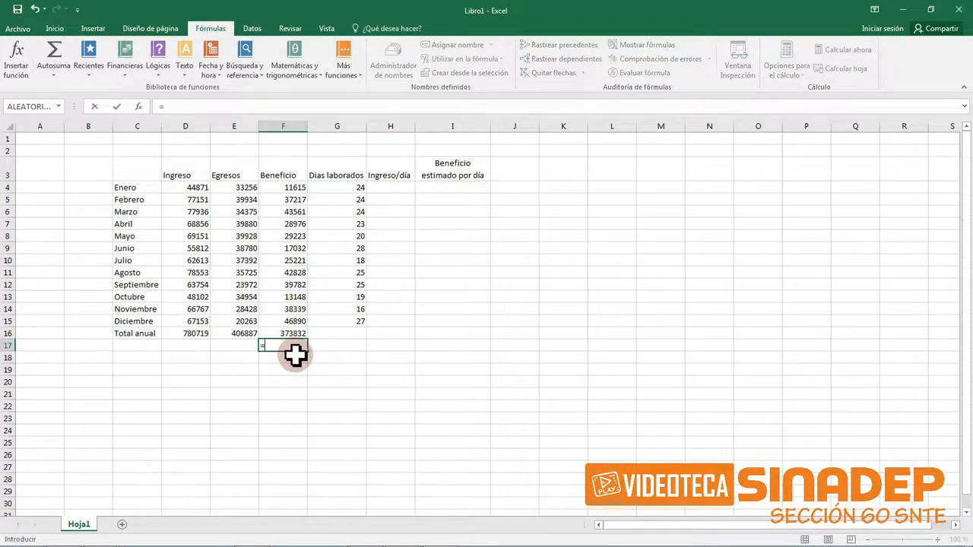
pyautogui.click(198, 334)
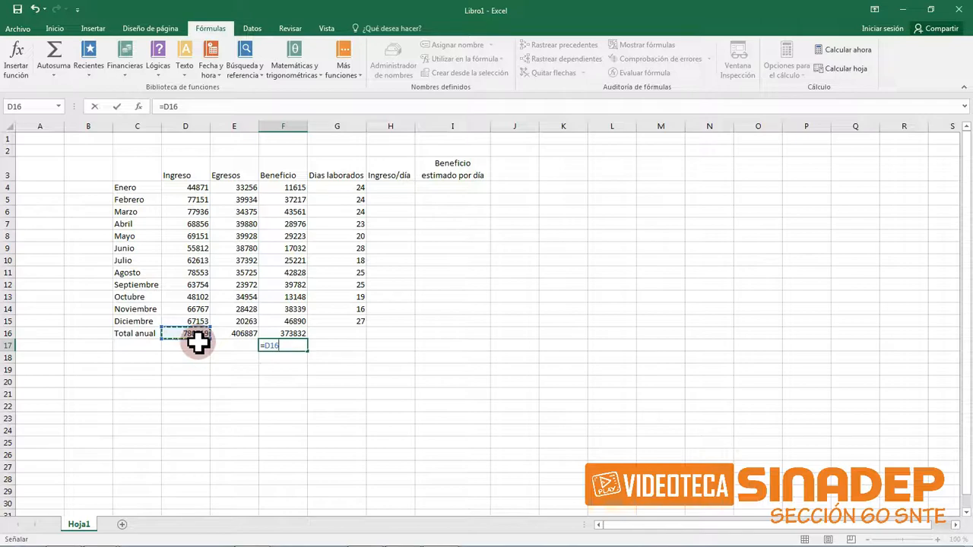
pyautogui.write('-')
pyautogui.click(225, 334)
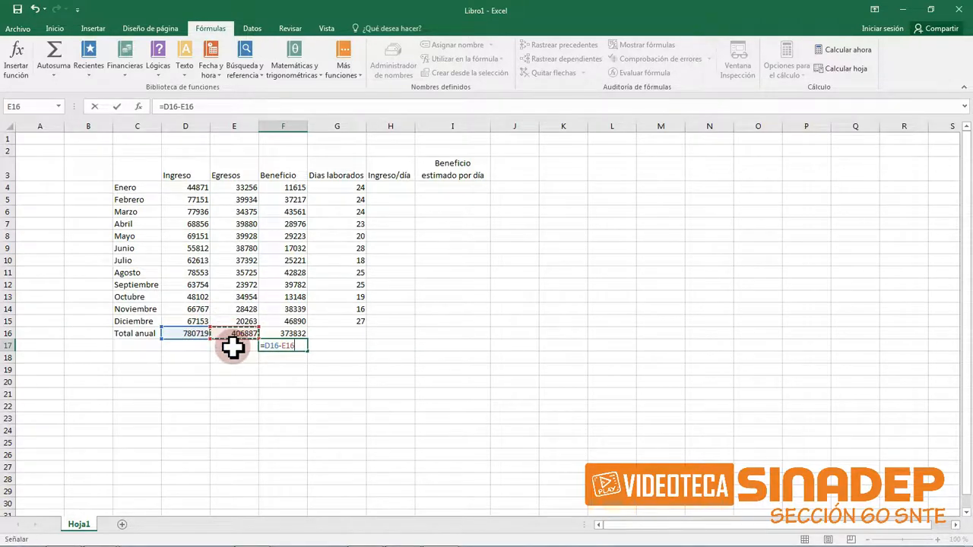
pyautogui.press('Return')
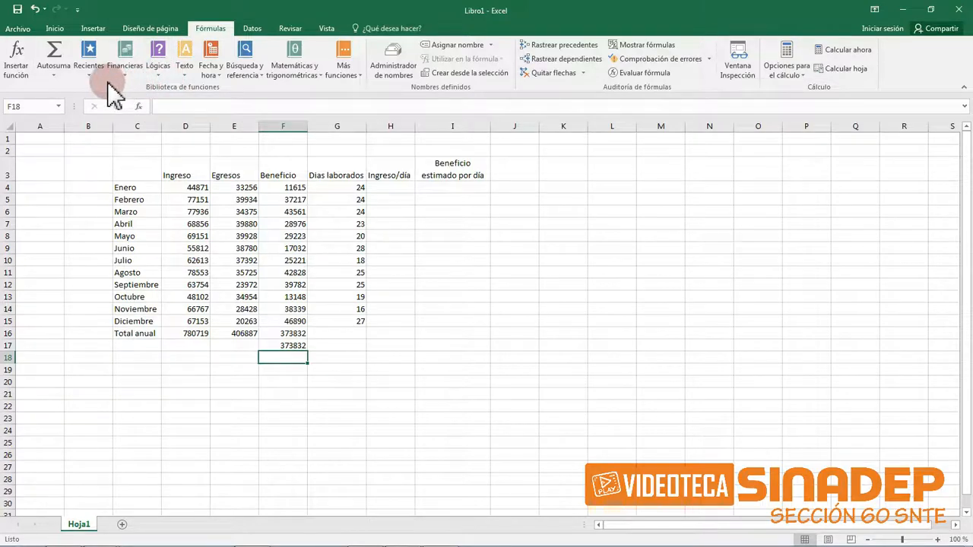
# Examine the Autosuma functions and the Insertar función dialog, and close it without inserting anything
pyautogui.click(54, 76)
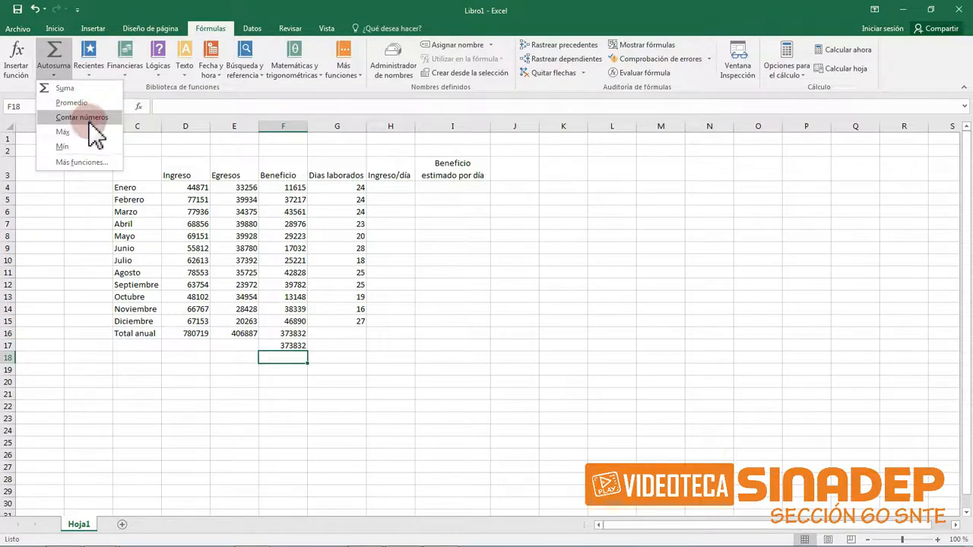
pyautogui.click(82, 162)
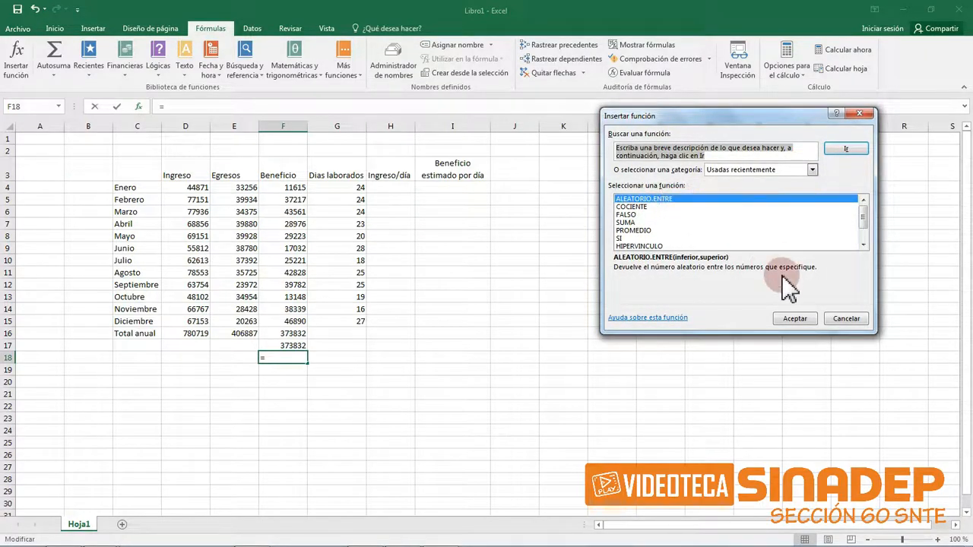
pyautogui.click(844, 319)
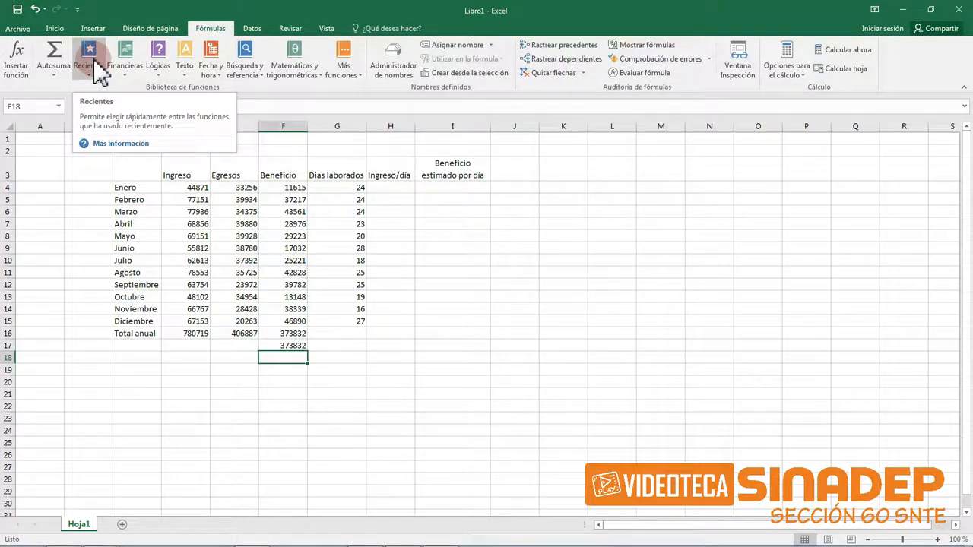
# Review the function library lists: recent, financial, logical, text, date and time, lookup, math and trigonometry, and additional categories such as Estadísticas
pyautogui.click(94, 66)
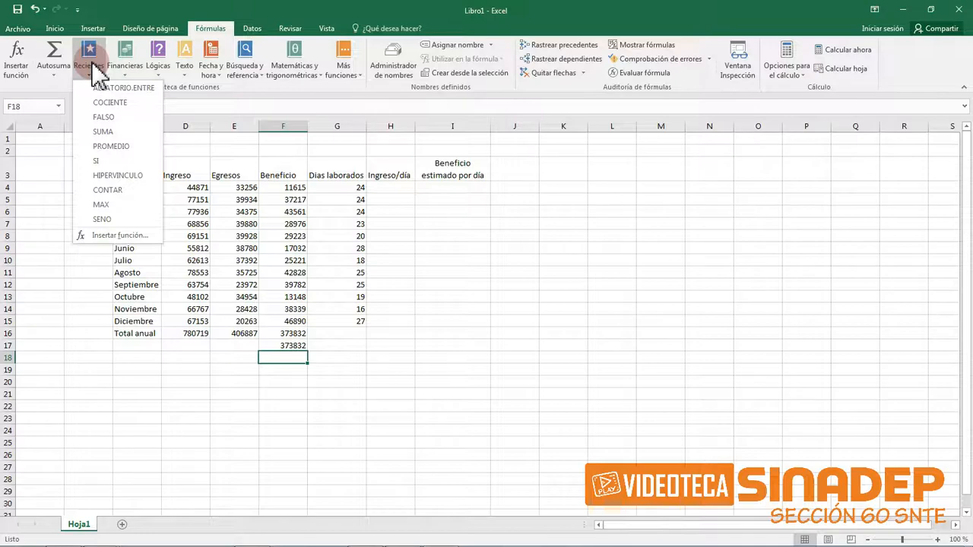
pyautogui.click(128, 50)
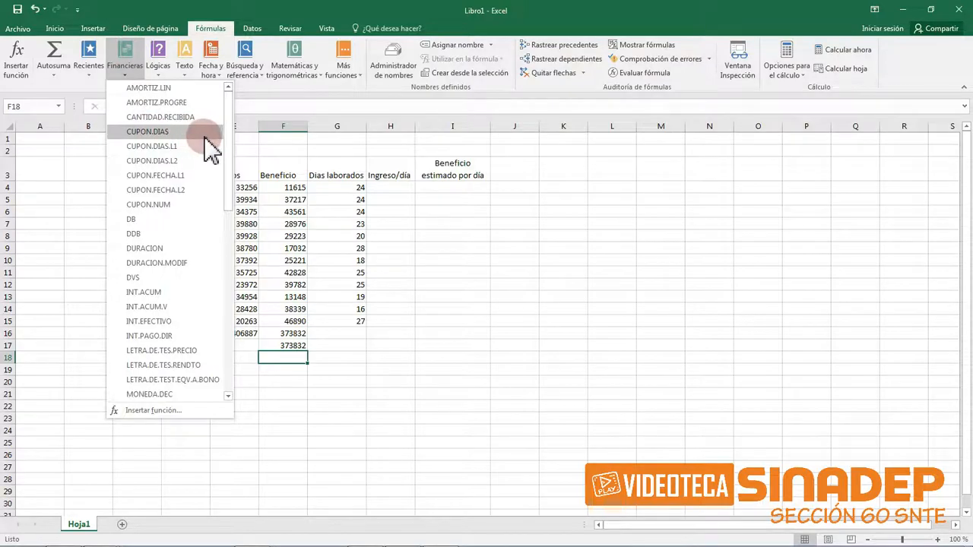
pyautogui.scroll(-3, 209, 150)
pyautogui.scroll(-8, 209, 148)
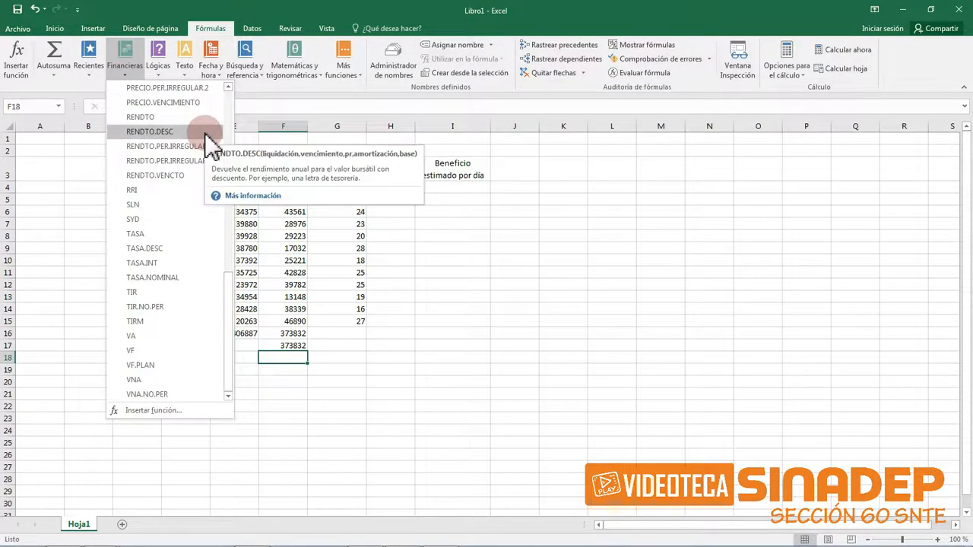
pyautogui.scroll(4, 211, 148)
pyautogui.scroll(7, 211, 144)
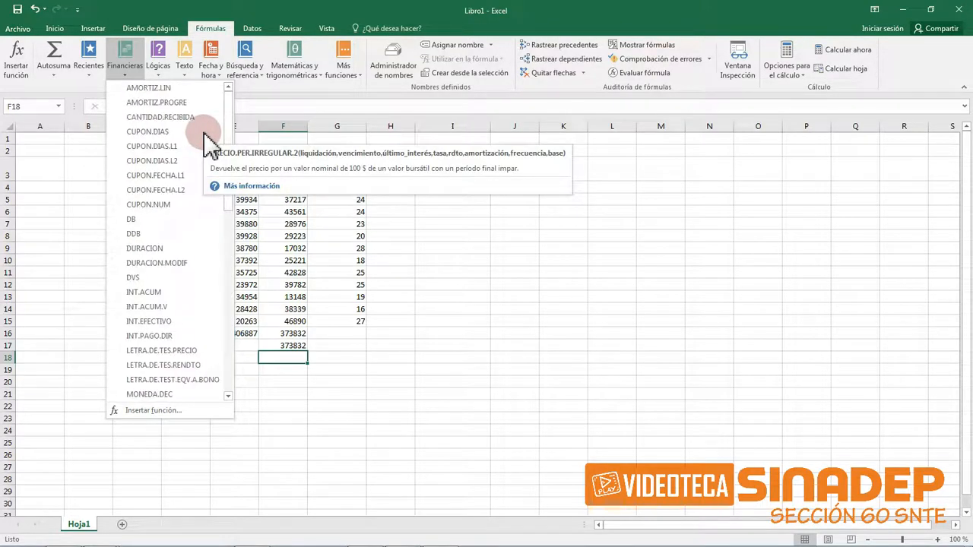
pyautogui.click(167, 70)
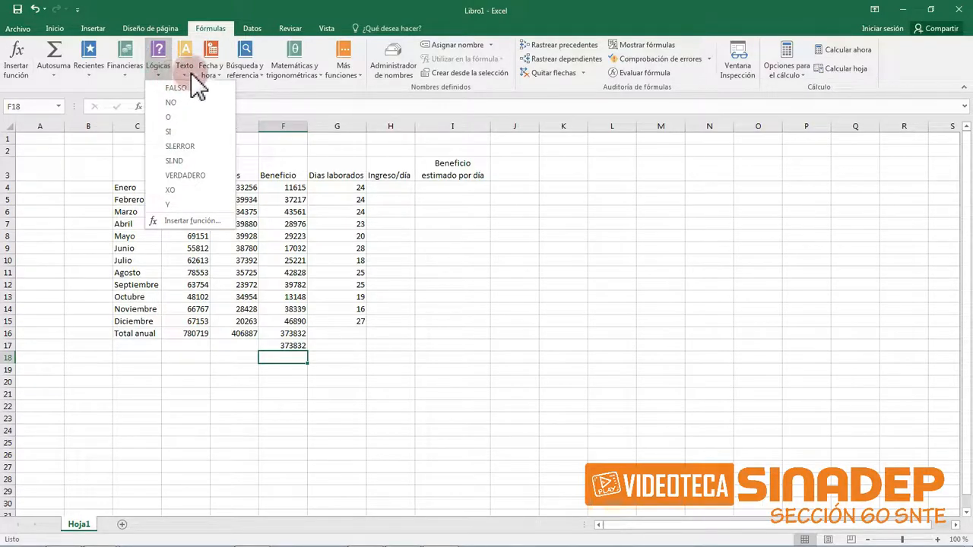
pyautogui.click(189, 67)
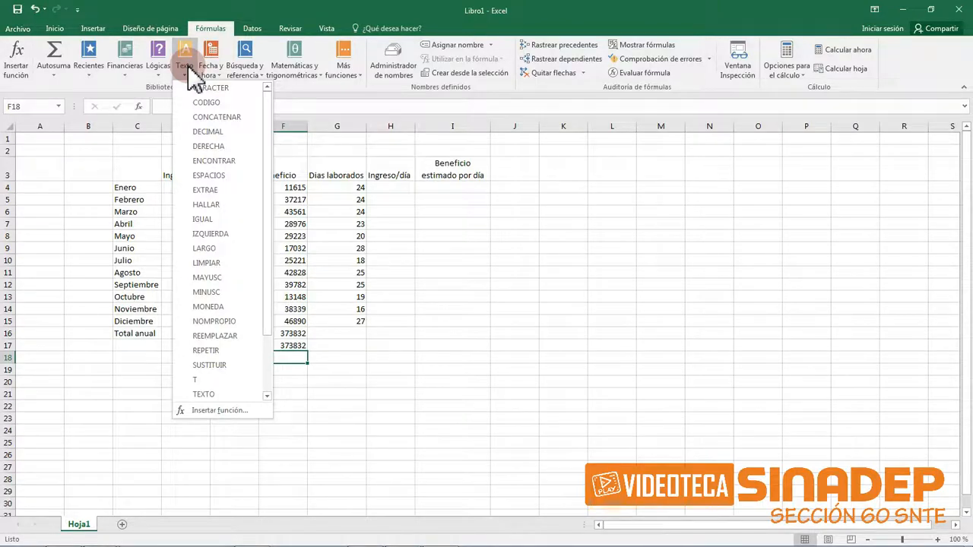
pyautogui.click(218, 70)
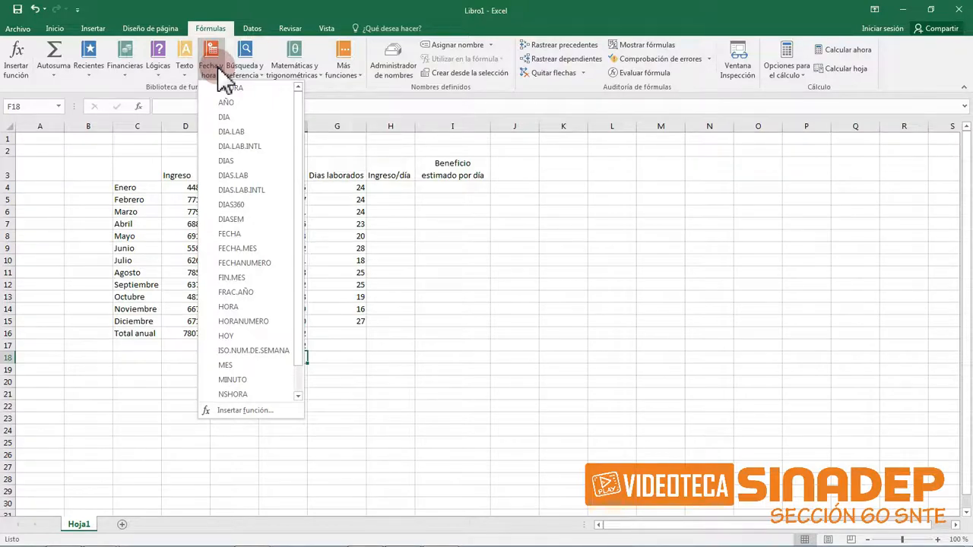
pyautogui.click(257, 77)
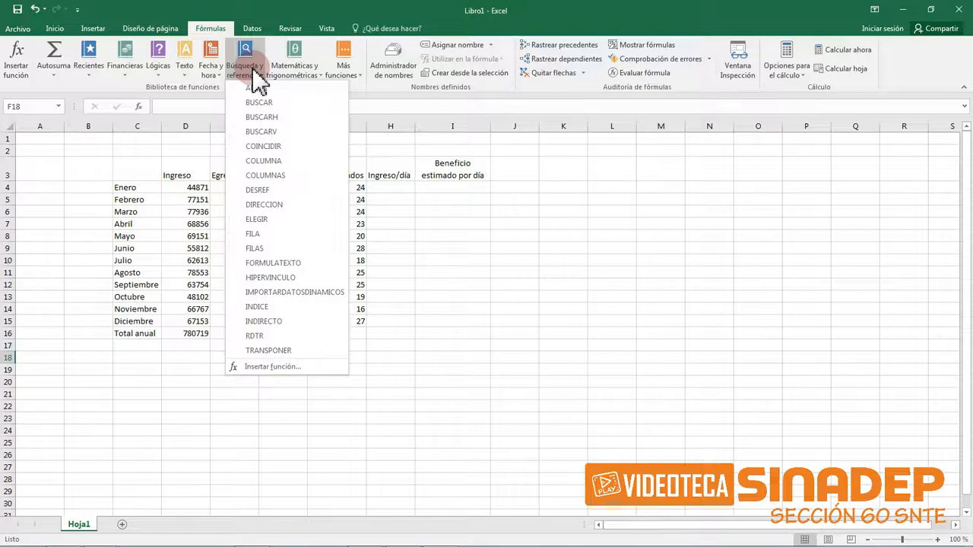
pyautogui.click(305, 70)
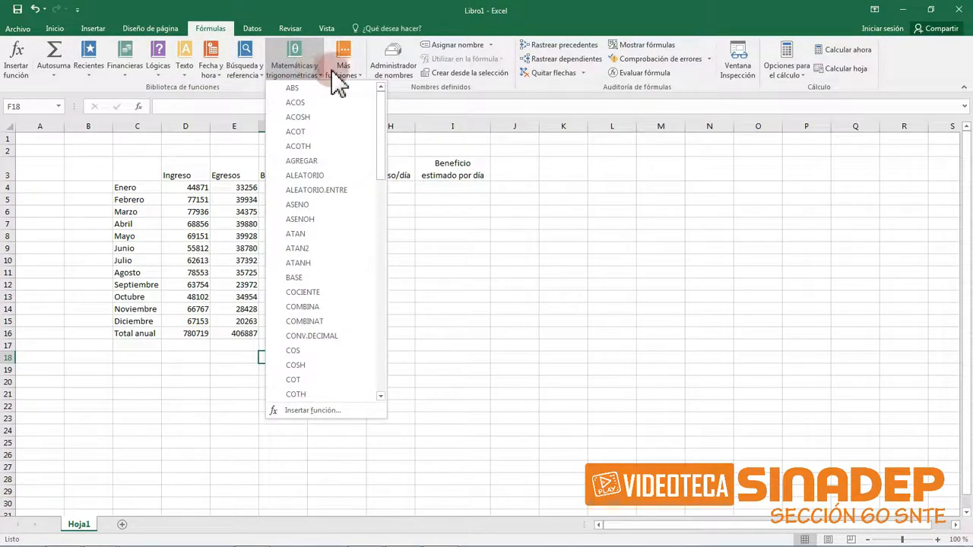
pyautogui.click(347, 70)
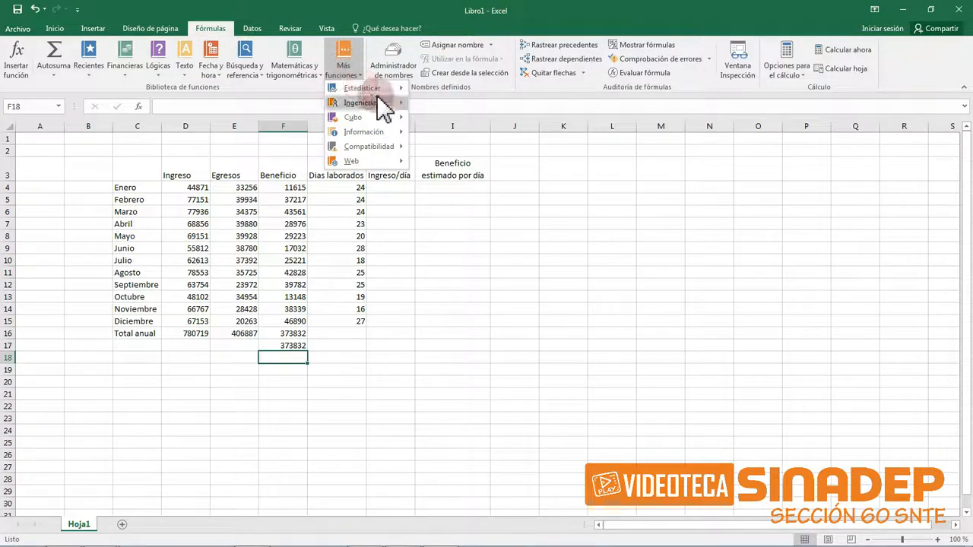
pyautogui.moveTo(395, 89)
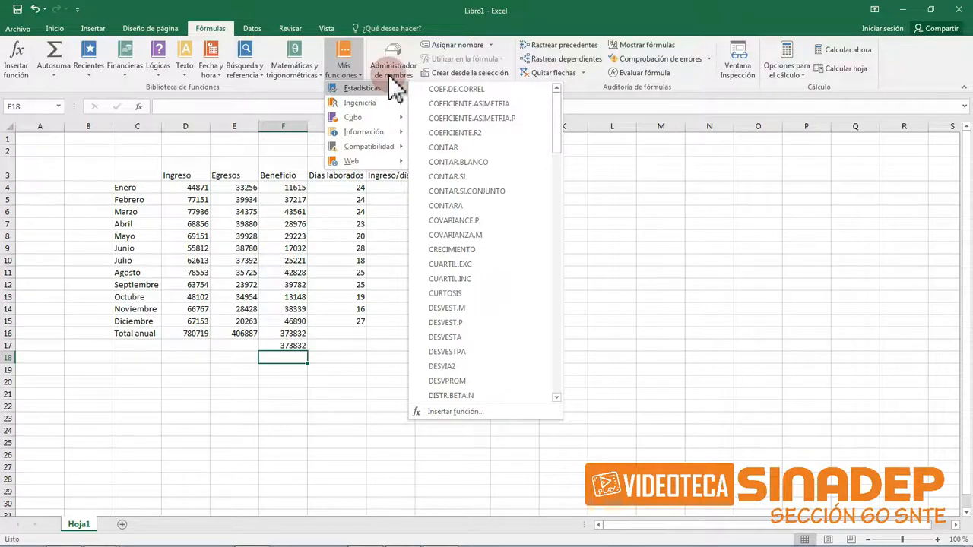
pyautogui.click(367, 76)
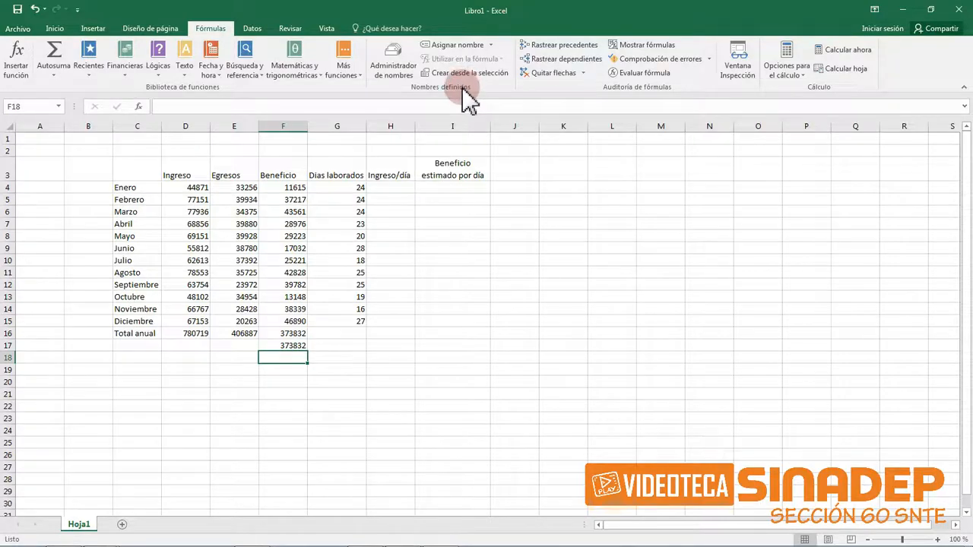
# Define the name Ingreso for D3:D15 with the comment "Ingresos de cada mes"
pyautogui.click(191, 178)
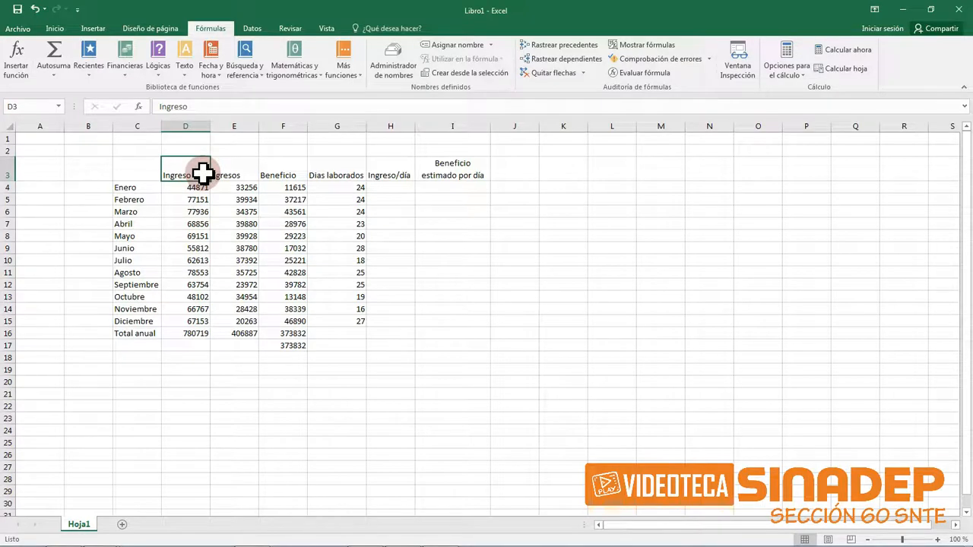
pyautogui.moveTo(200, 174); pyautogui.dragTo(196, 322)
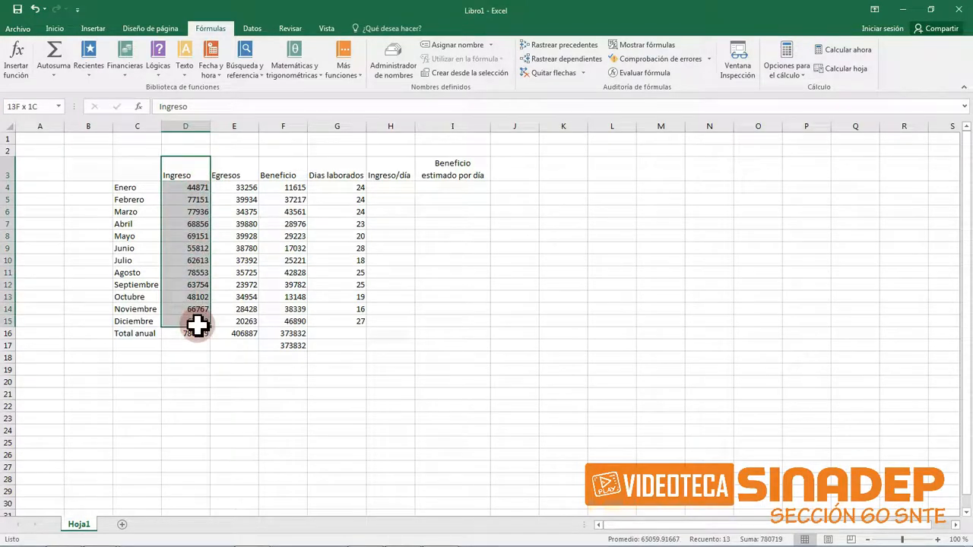
pyautogui.click(447, 48)
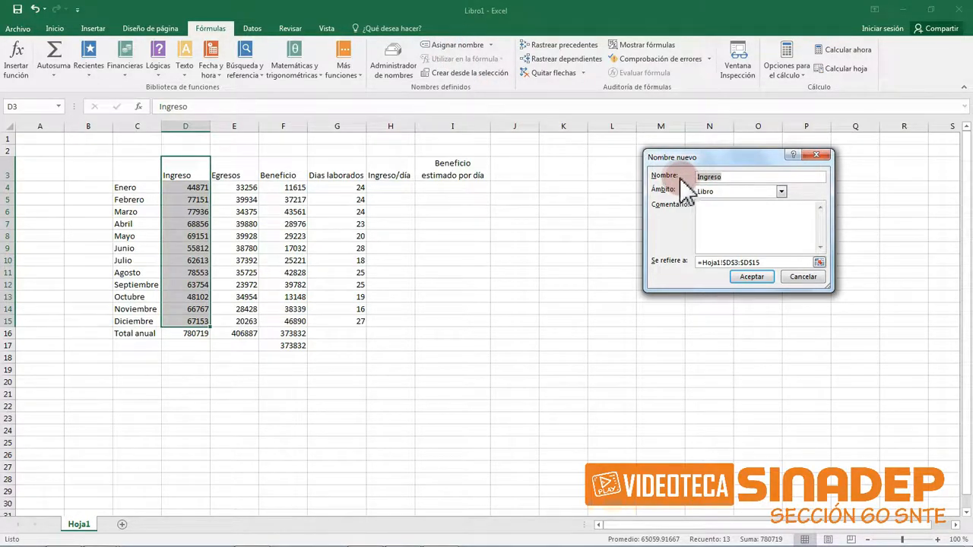
pyautogui.doubleClick(727, 177)
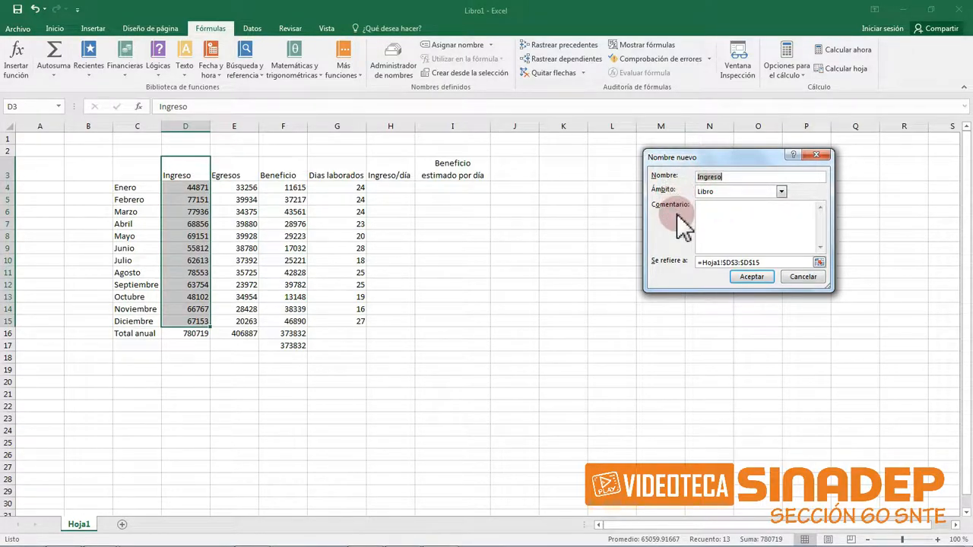
pyautogui.click(715, 211)
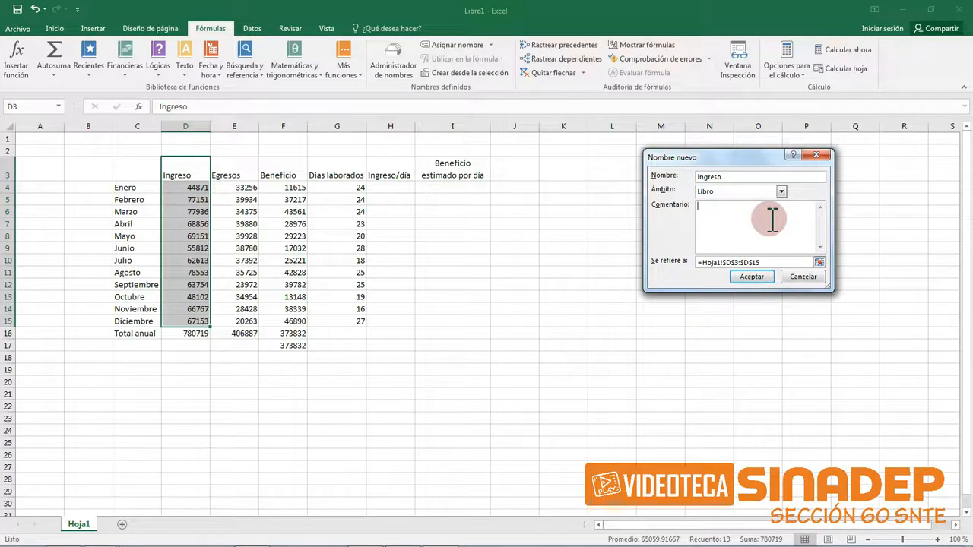
pyautogui.write('Ingresos de cada mes')
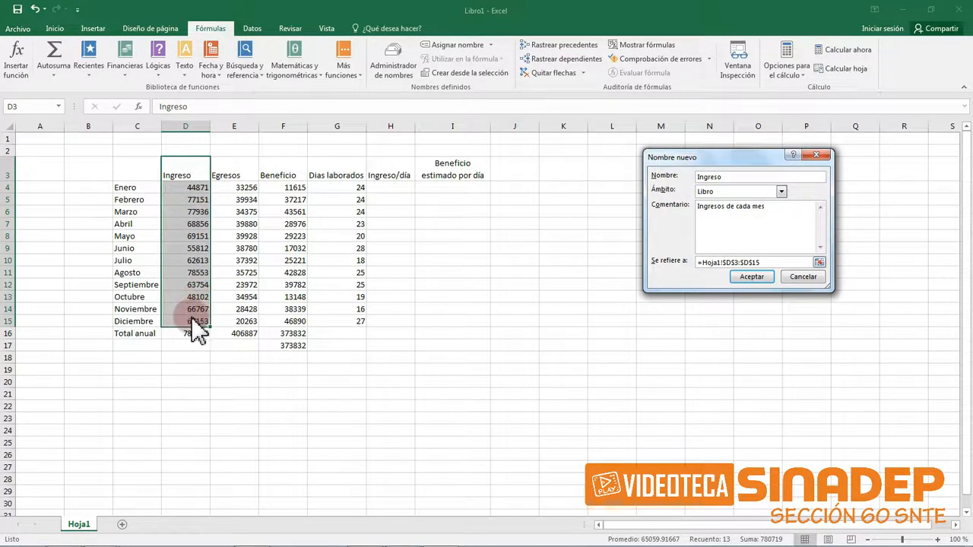
pyautogui.click(751, 277)
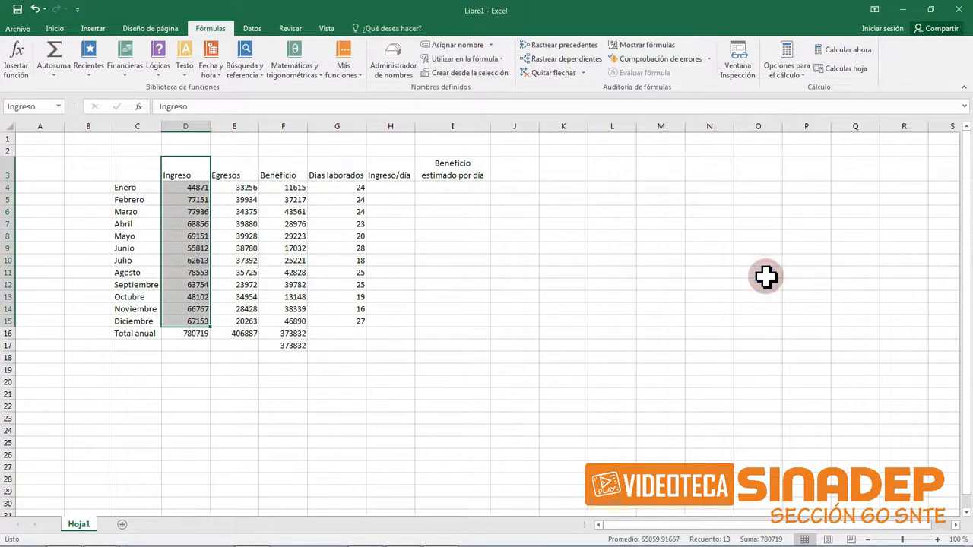
# Check when the name Ingreso applies by selecting parts and all of D3:D15, and inspect the annual total formula in D16
pyautogui.click(197, 168)
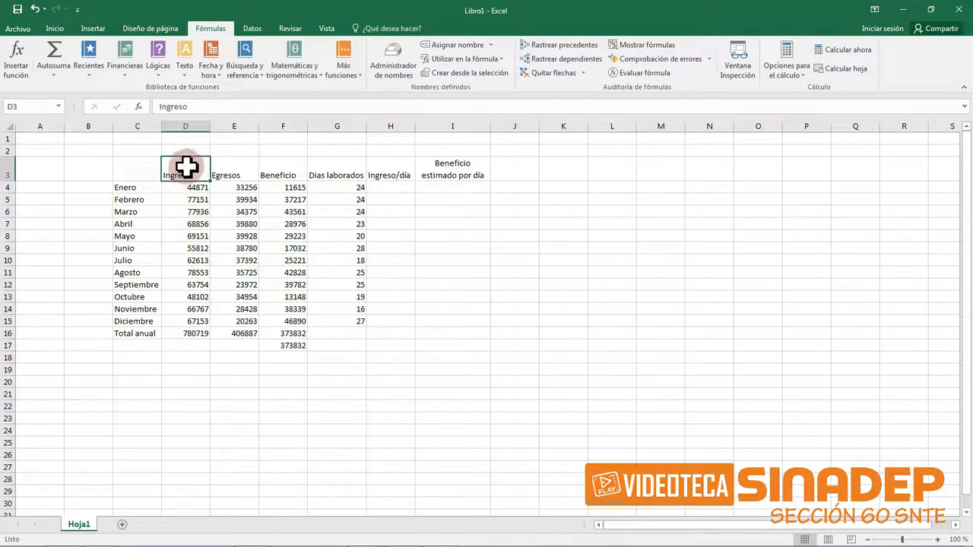
pyautogui.moveTo(192, 165); pyautogui.dragTo(191, 311)
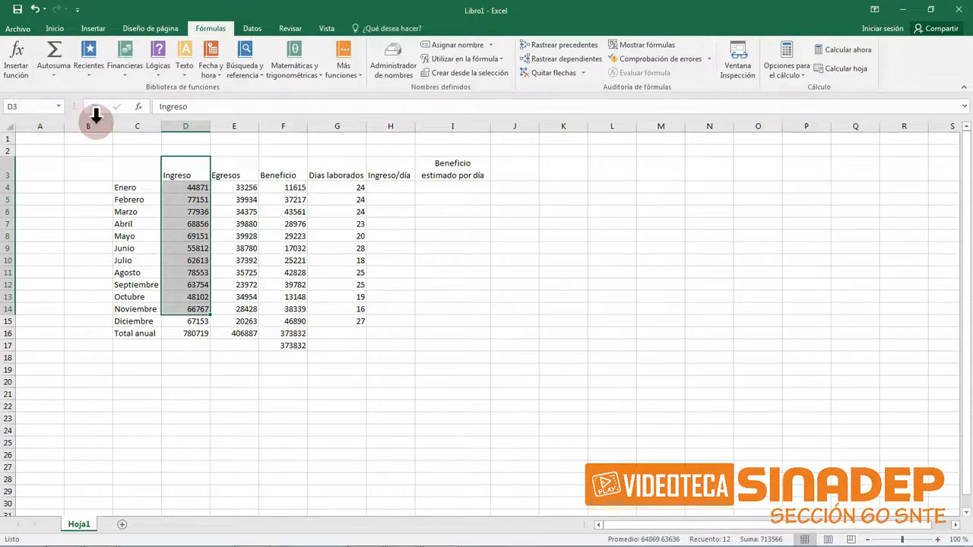
pyautogui.click(195, 174)
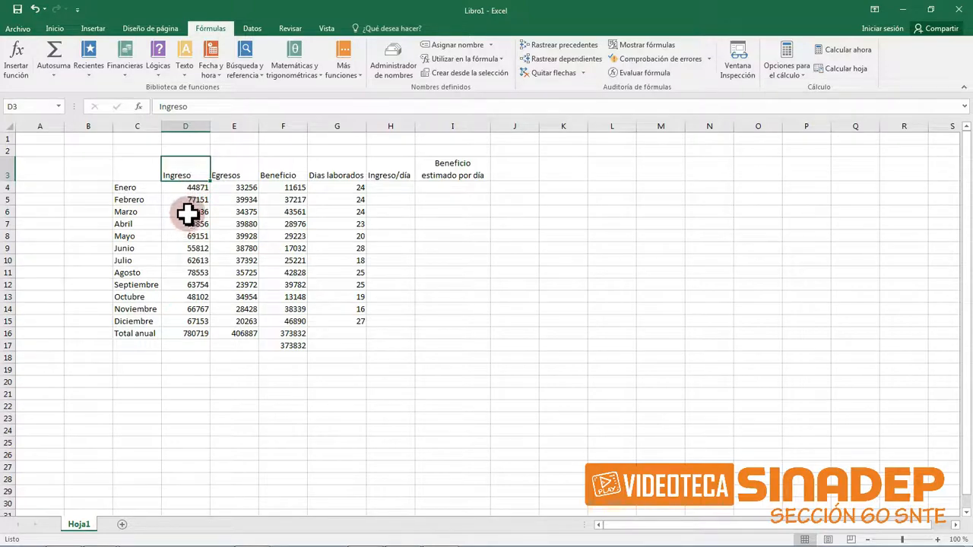
pyautogui.press('Down')
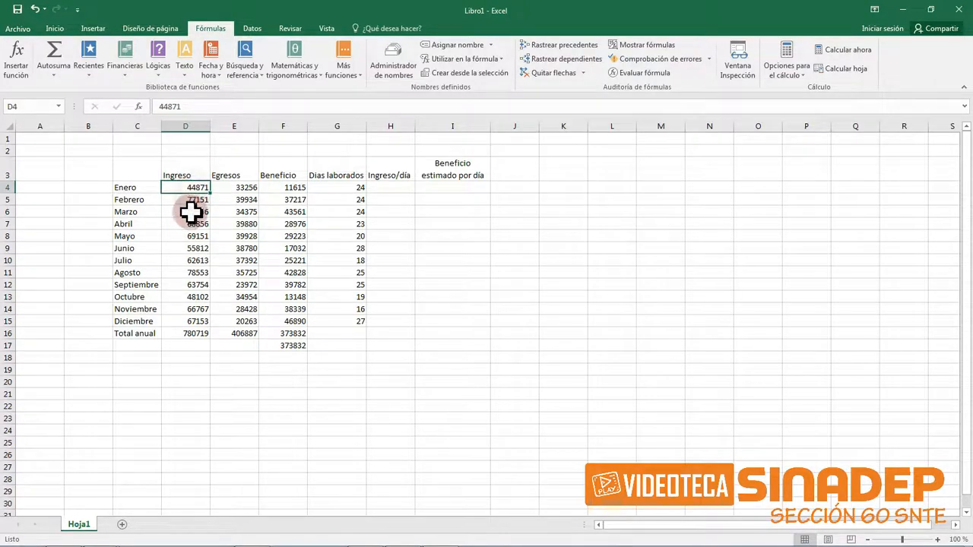
pyautogui.click(191, 200)
pyautogui.click(191, 163)
pyautogui.moveTo(198, 173); pyautogui.dragTo(198, 322)
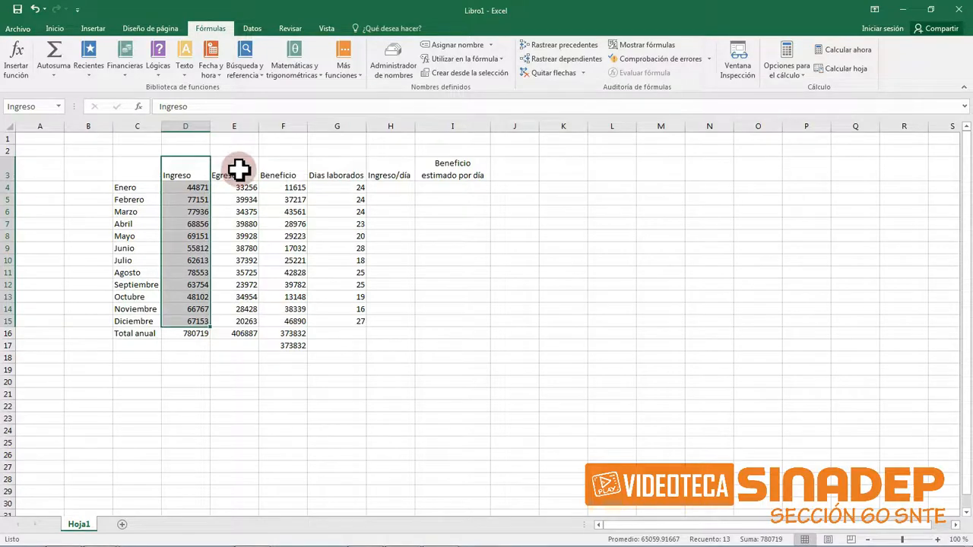
pyautogui.click(195, 371)
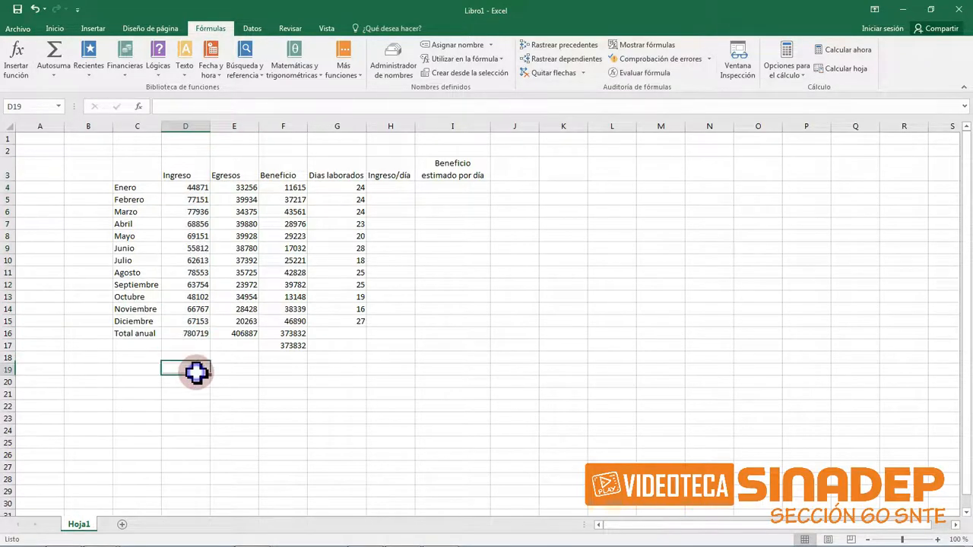
pyautogui.click(191, 333)
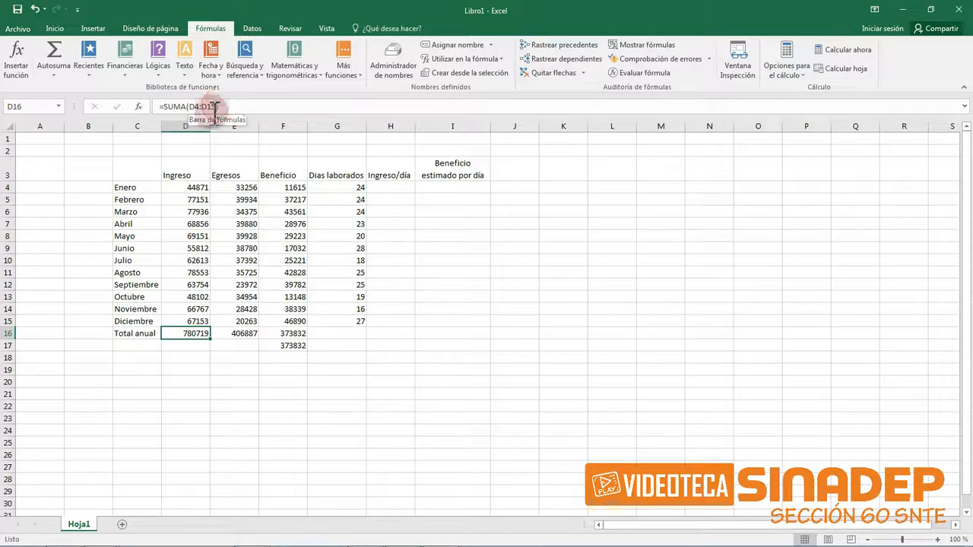
pyautogui.click(185, 177)
# Enter =SUMA(Ingreso) in D18 to total the income column using its defined name
pyautogui.click(200, 359)
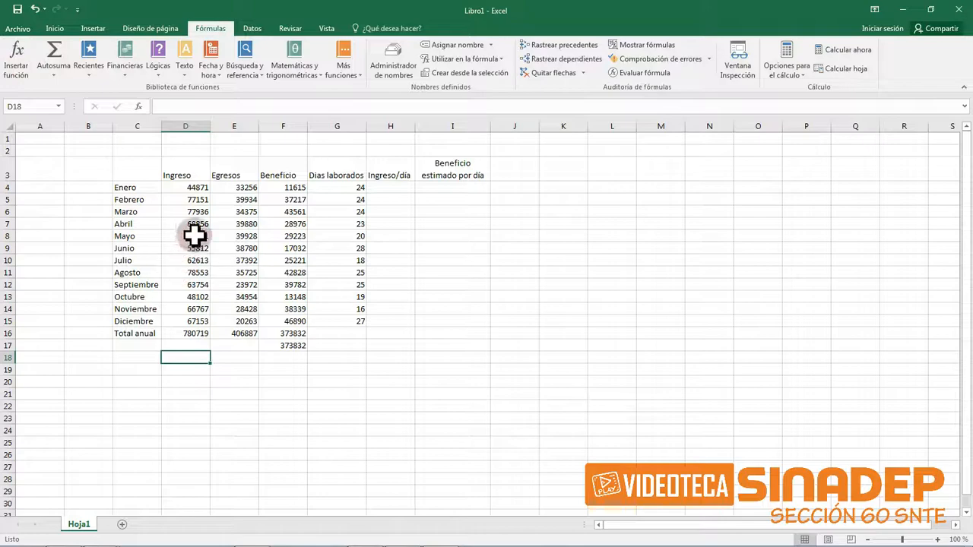
pyautogui.click(54, 55)
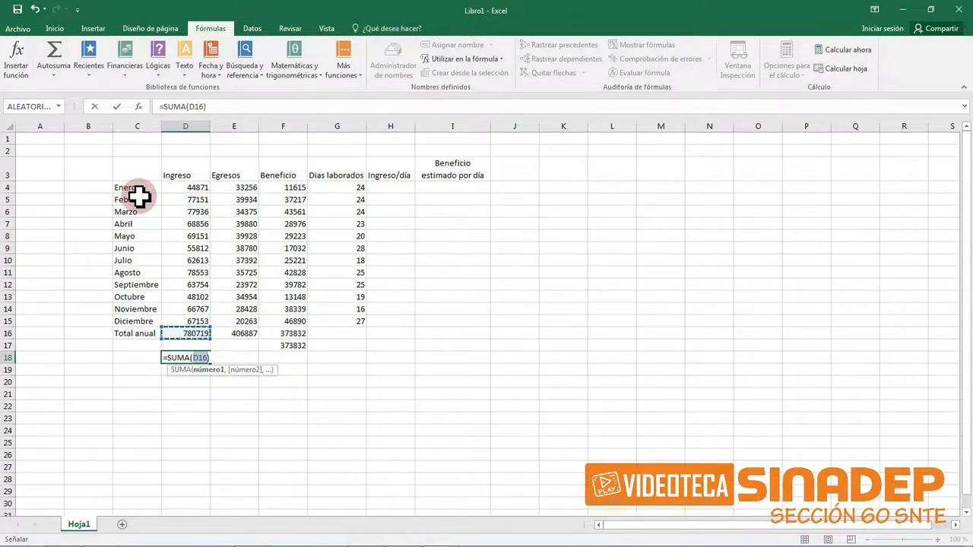
pyautogui.click(204, 106)
pyautogui.press('BackSpace')
pyautogui.press('BackSpace')
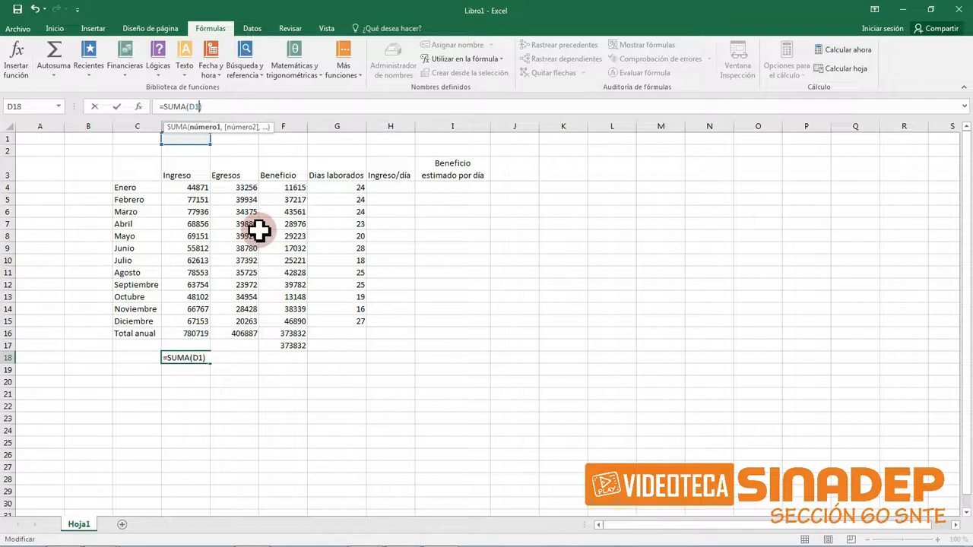
pyautogui.press('BackSpace')
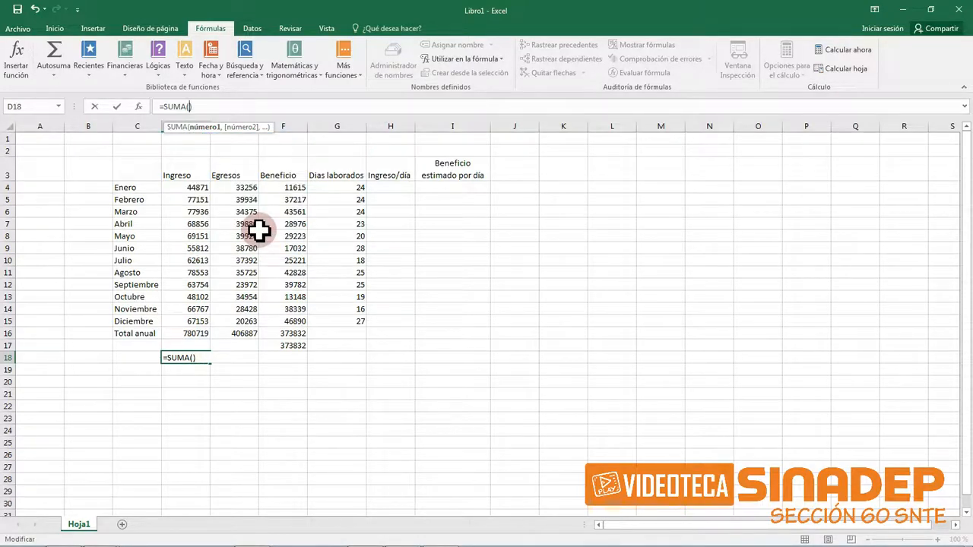
pyautogui.write('Ingre')
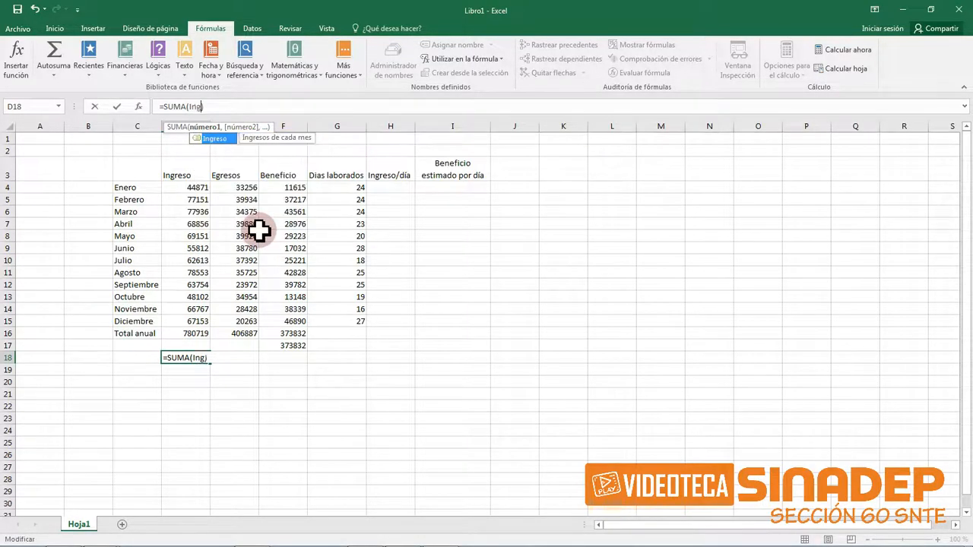
pyautogui.click(215, 142)
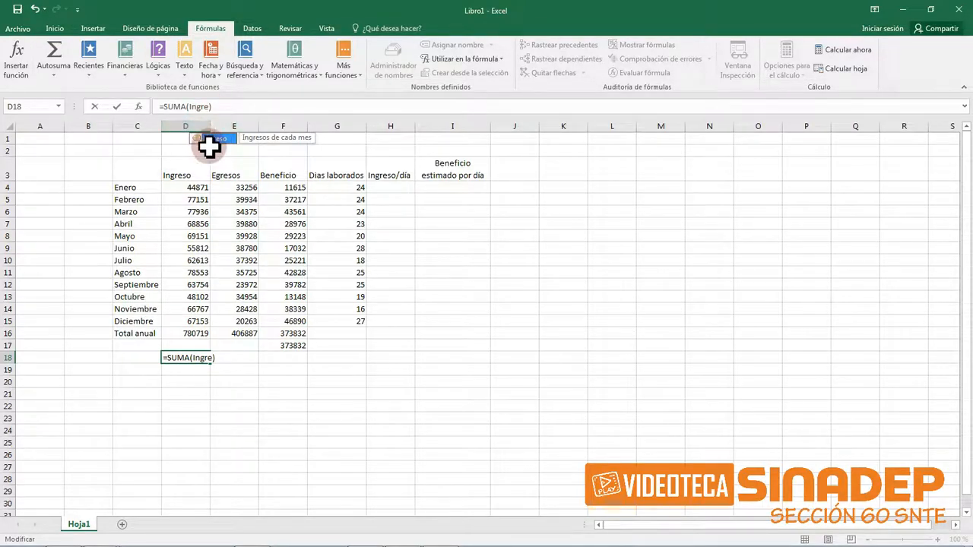
pyautogui.doubleClick(208, 139)
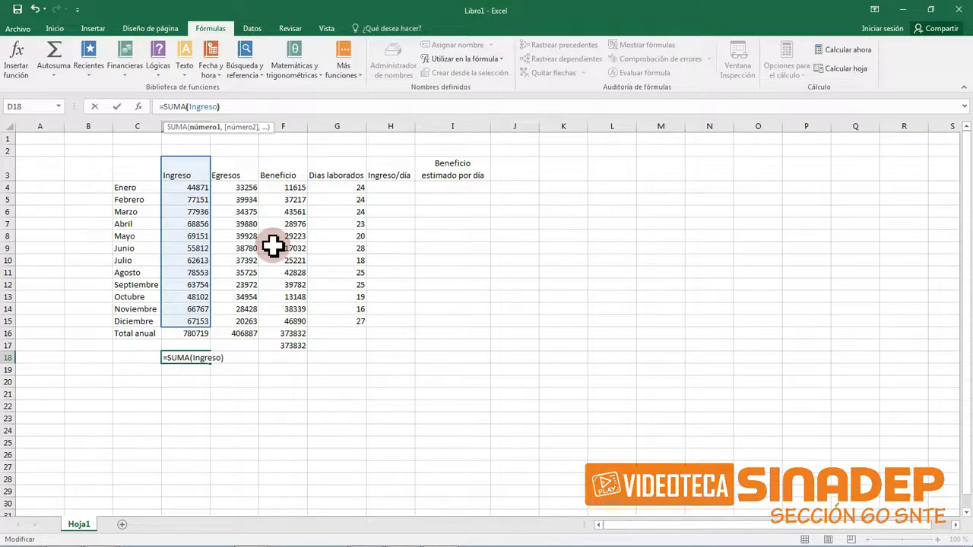
pyautogui.press('Return')
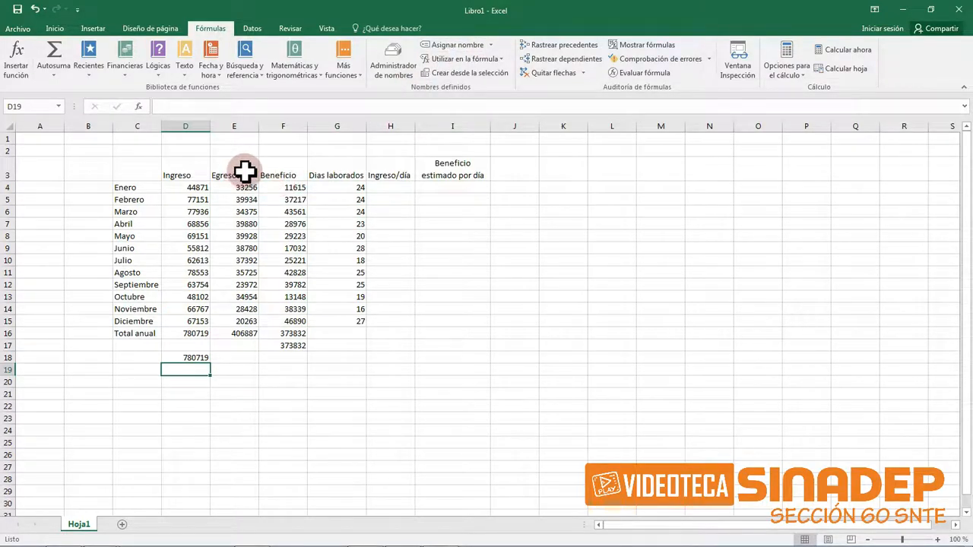
# Define the name Egresos for the range E3:E15
pyautogui.moveTo(245, 172); pyautogui.dragTo(254, 322)
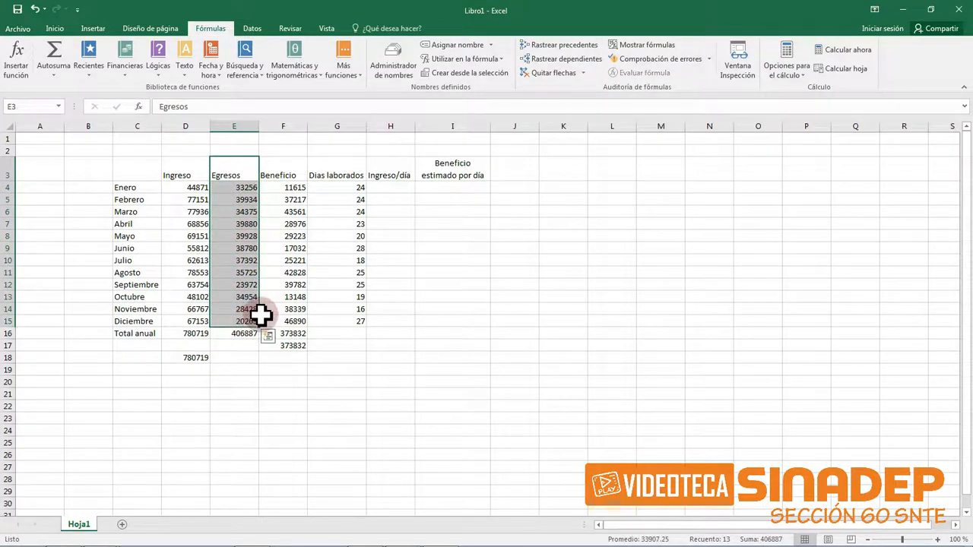
pyautogui.click(455, 47)
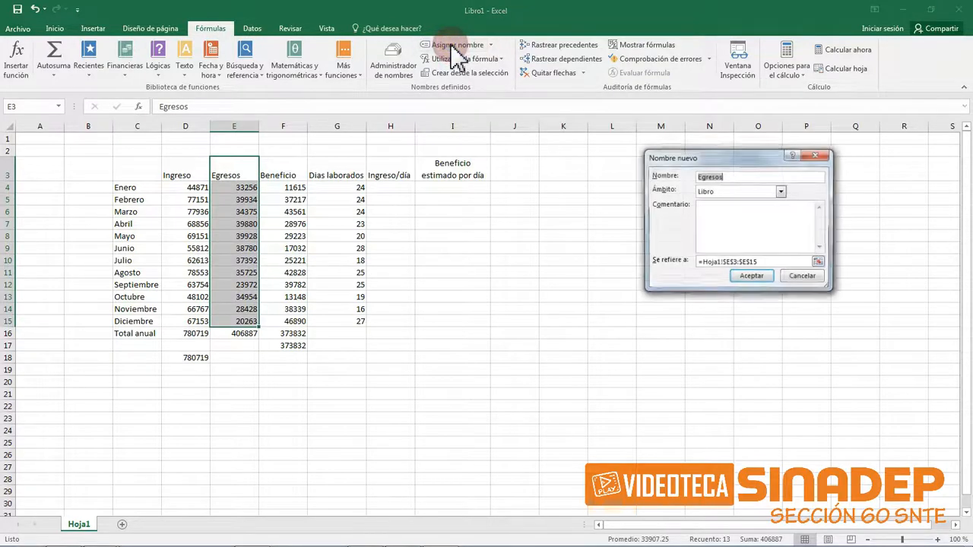
pyautogui.click(753, 276)
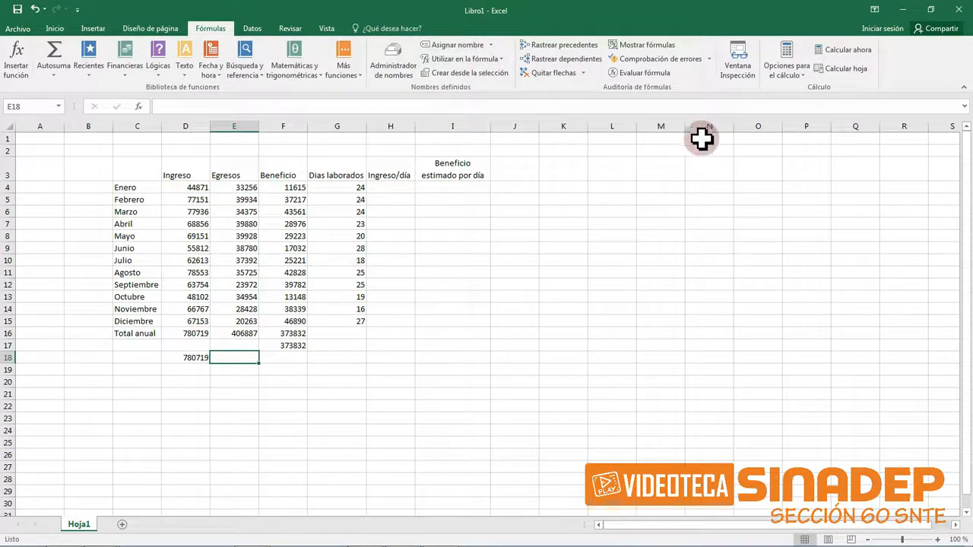
# Insert the defined name Egresos as a formula in E18
pyautogui.click(491, 59)
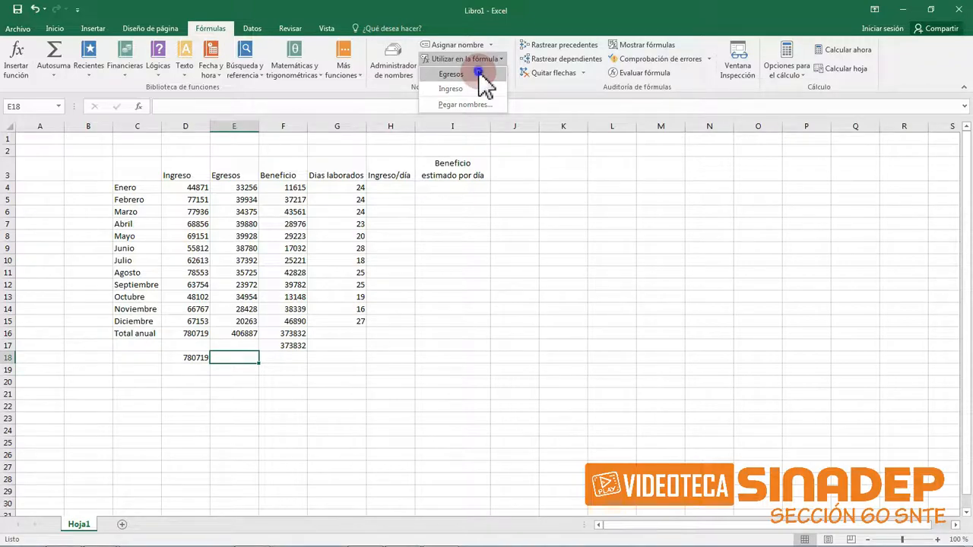
pyautogui.click(452, 74)
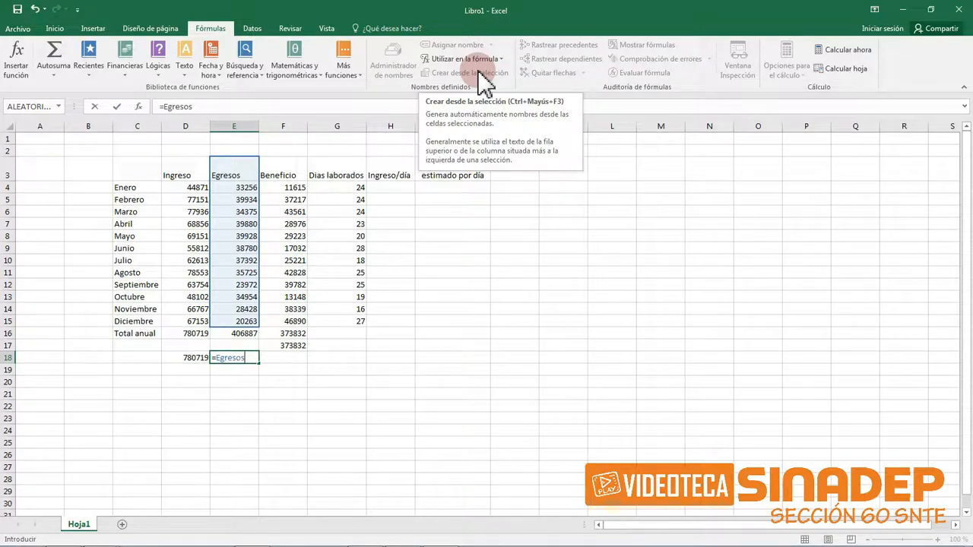
pyautogui.press('Left')
pyautogui.press('Left')
pyautogui.press('Right')
pyautogui.press('Right')
pyautogui.press('Right')
pyautogui.press('Left')
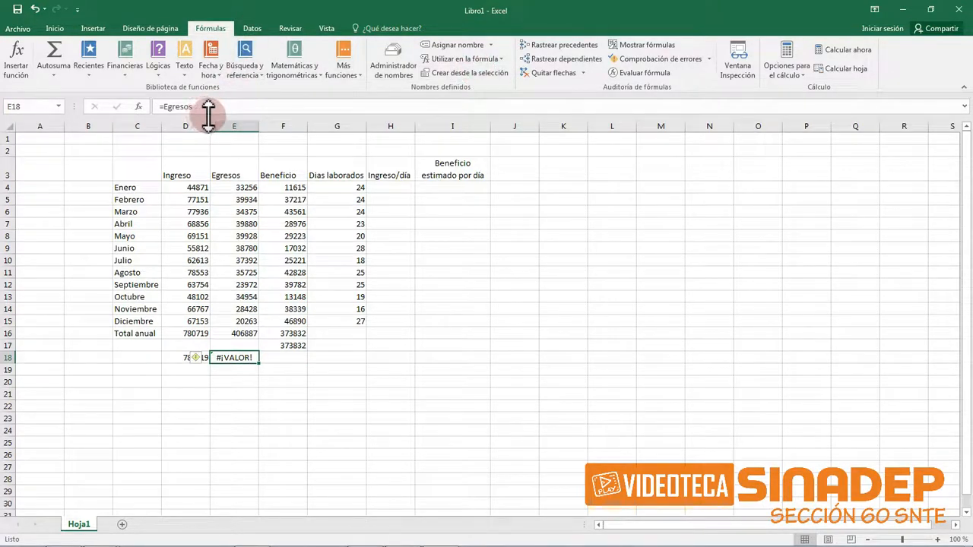
# Edit the formula in E18 to =SUMA(Egresos) to total the named expense range
pyautogui.click(165, 106)
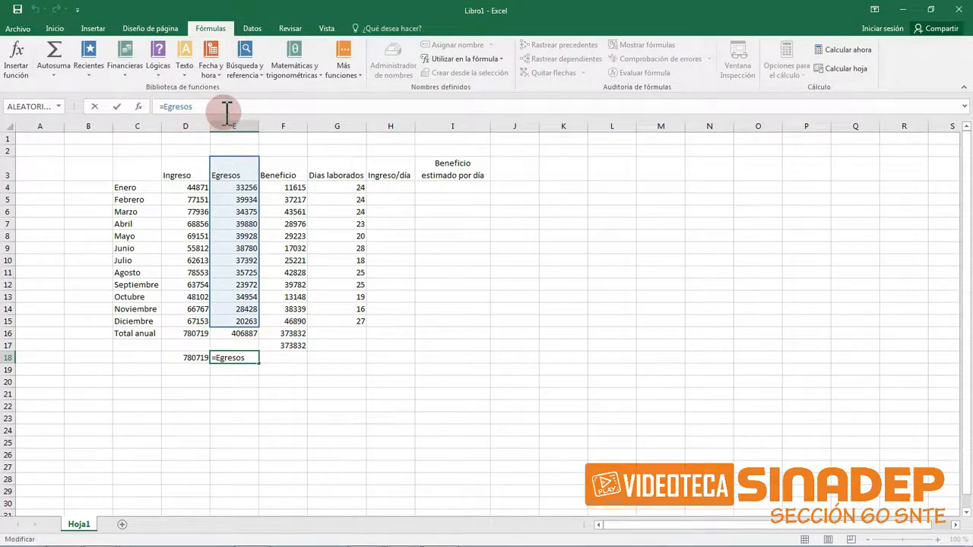
pyautogui.write('SUMA')
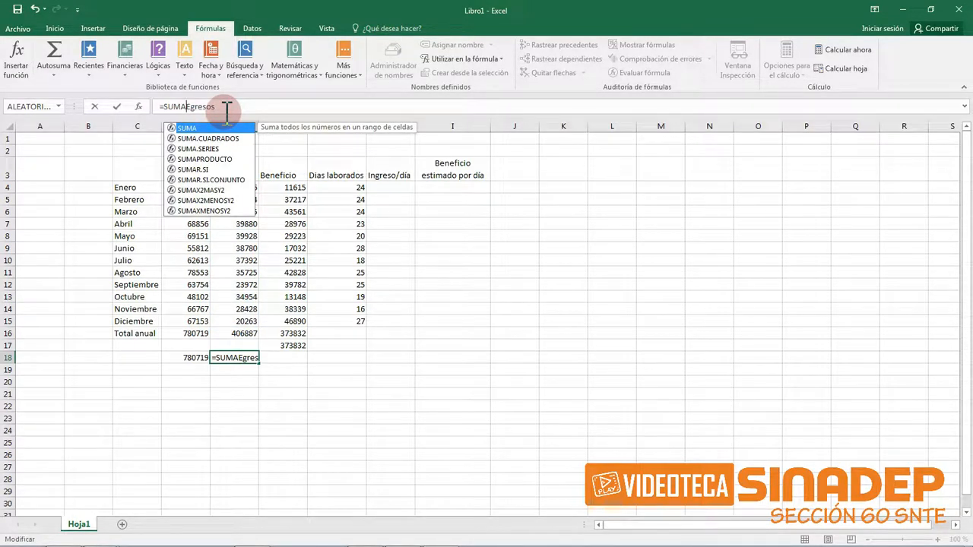
pyautogui.write('(')
pyautogui.click(226, 106)
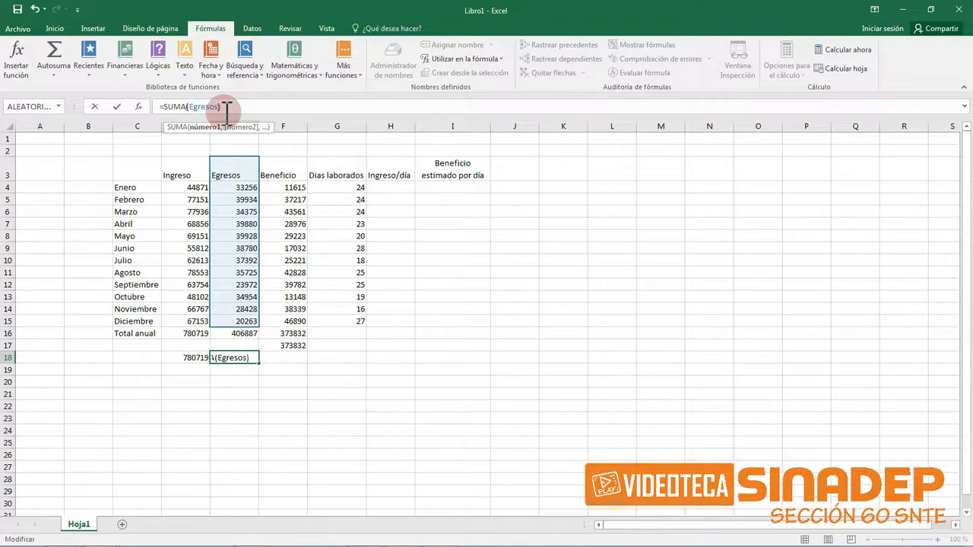
pyautogui.write(')')
pyautogui.press('Return')
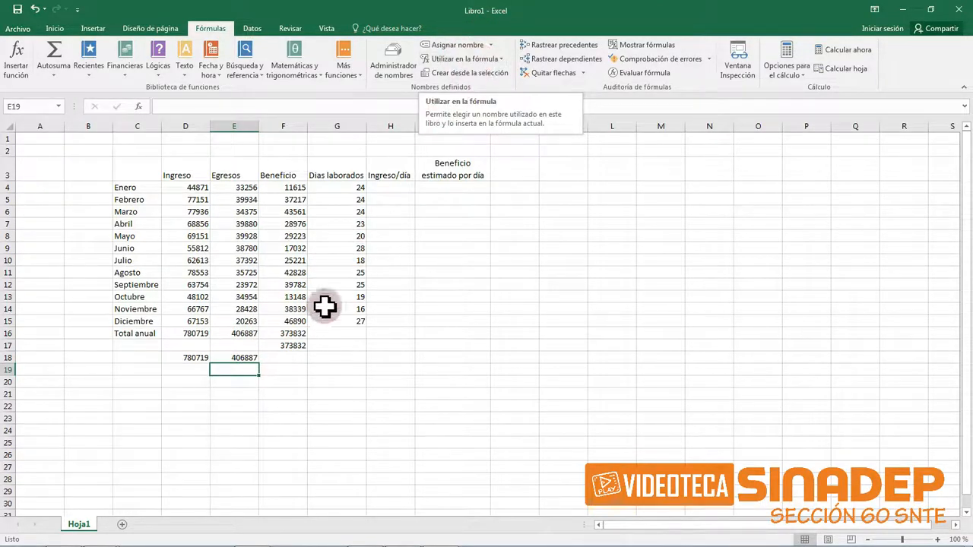
# Try to create names from the top row and left column using only cell E18 as the selection
pyautogui.click(249, 359)
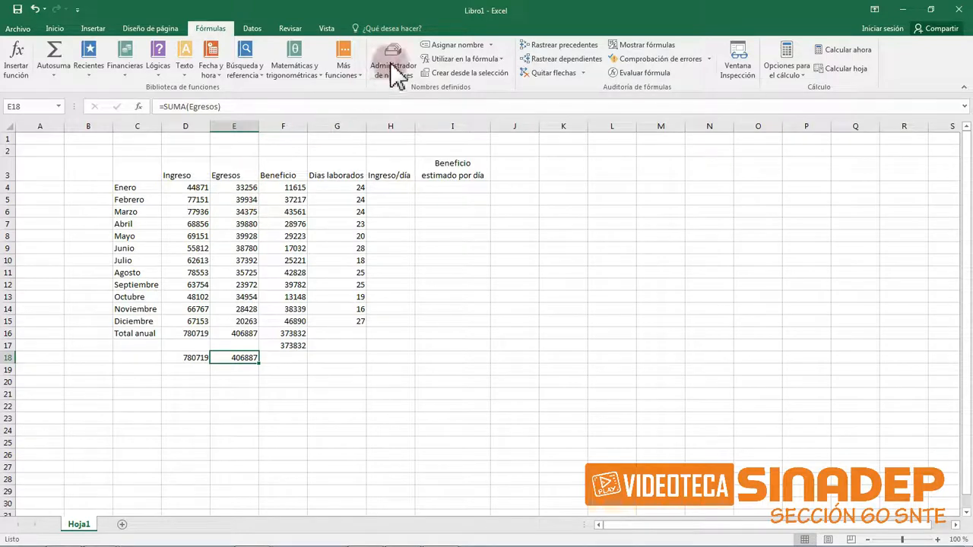
pyautogui.click(471, 73)
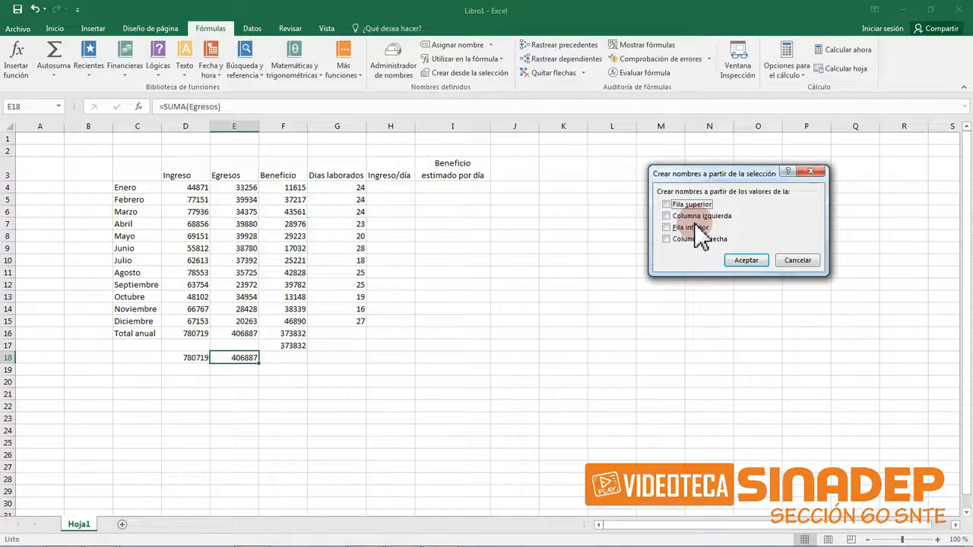
pyautogui.click(668, 205)
pyautogui.click(667, 216)
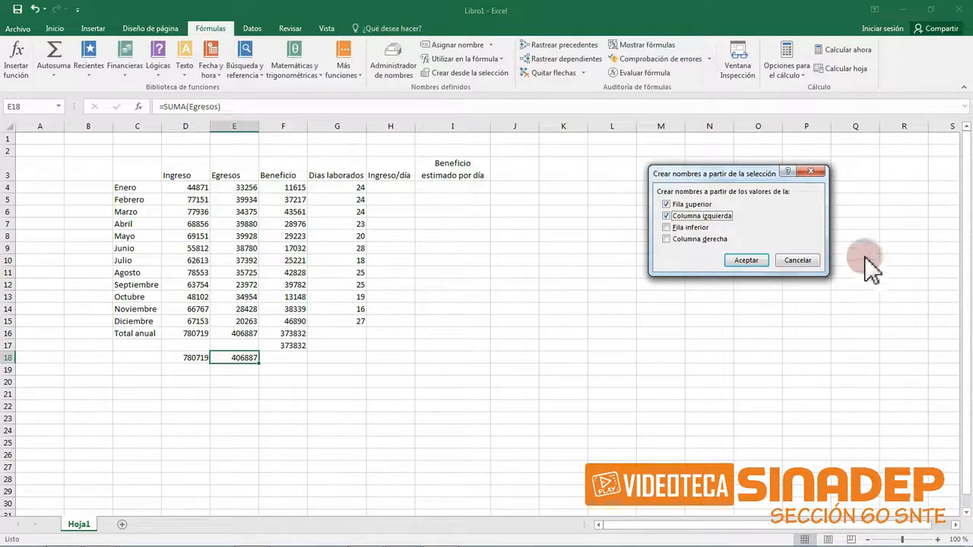
pyautogui.click(754, 264)
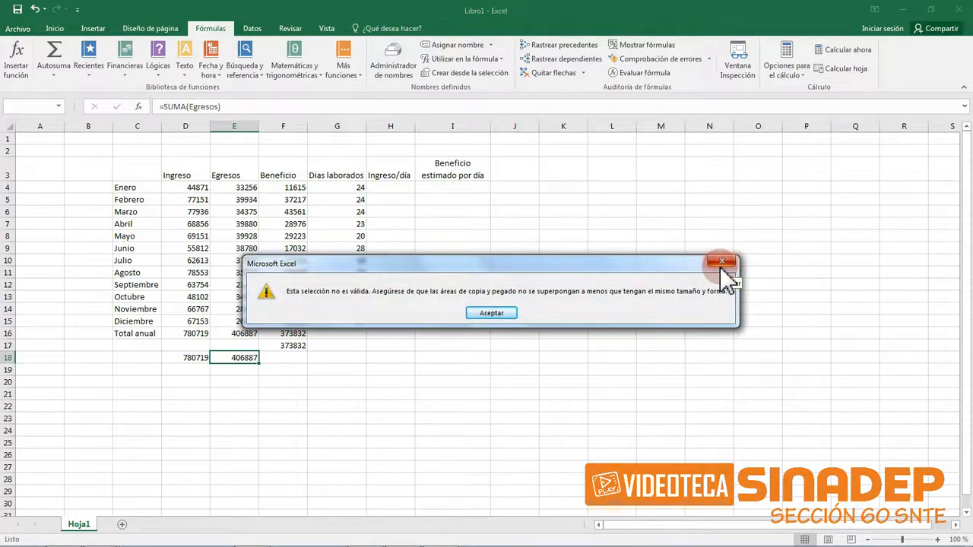
pyautogui.click(508, 314)
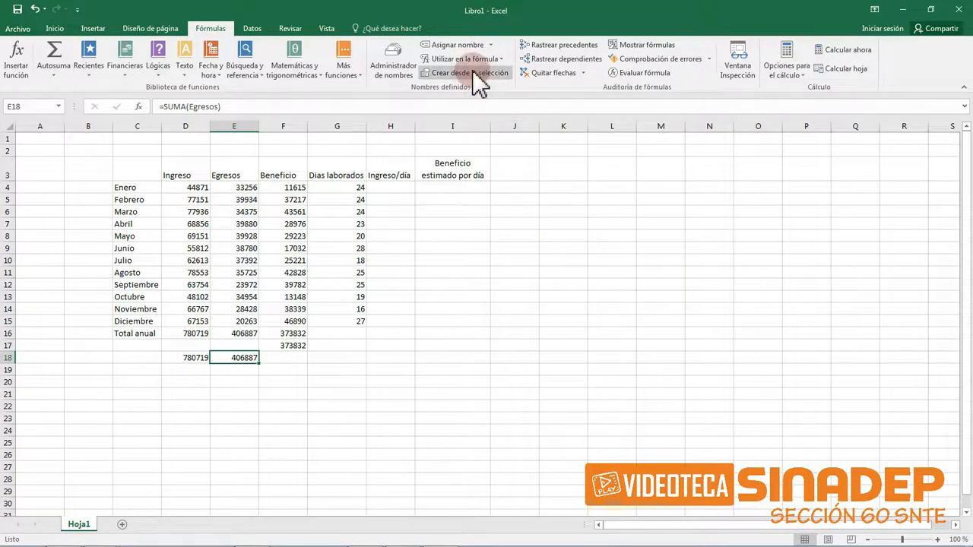
# Create defined names for the Beneficio and Dias laborados columns in F3:G15 from their top-row headers
pyautogui.moveTo(297, 174); pyautogui.dragTo(356, 303)
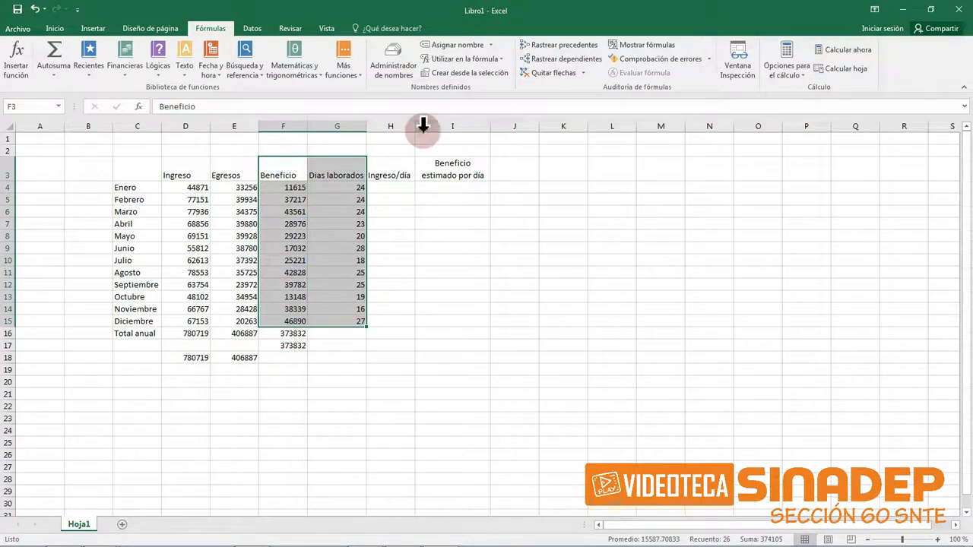
pyautogui.click(478, 76)
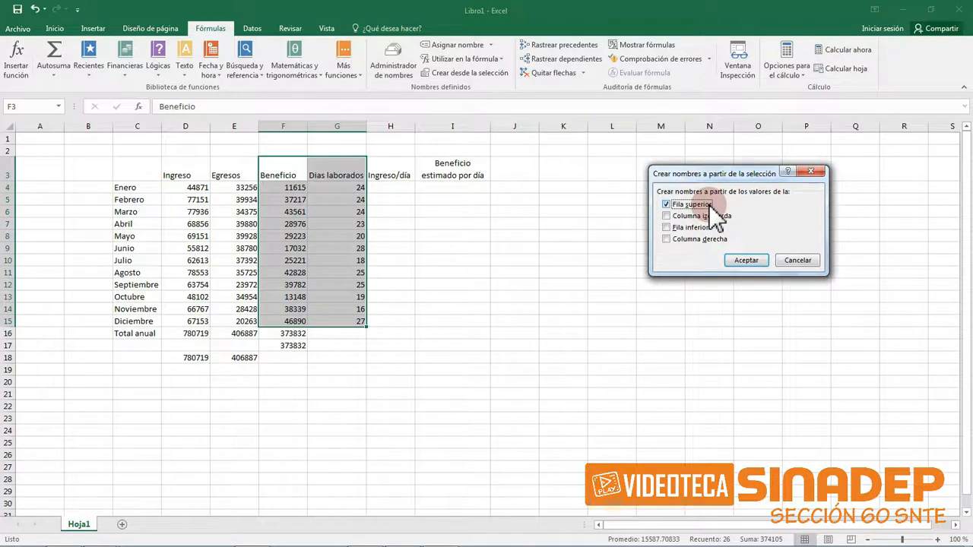
pyautogui.click(747, 261)
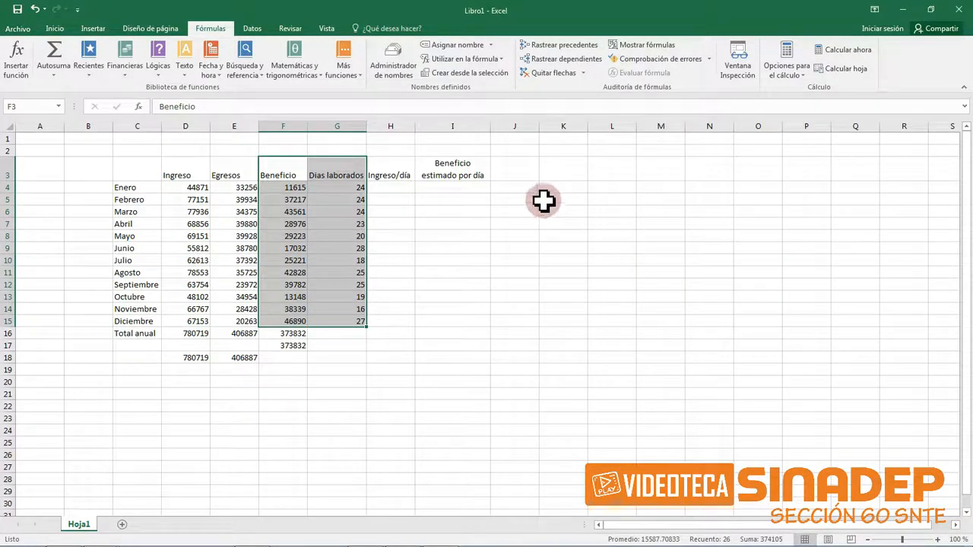
pyautogui.click(391, 249)
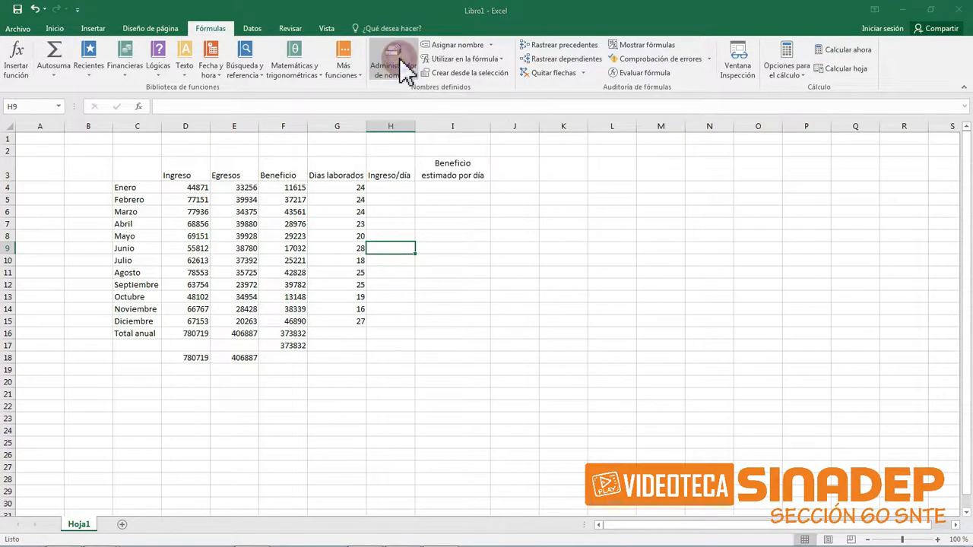
# Review the workbook's defined names and their referenced ranges in the Name Manager and close it
pyautogui.click(399, 58)
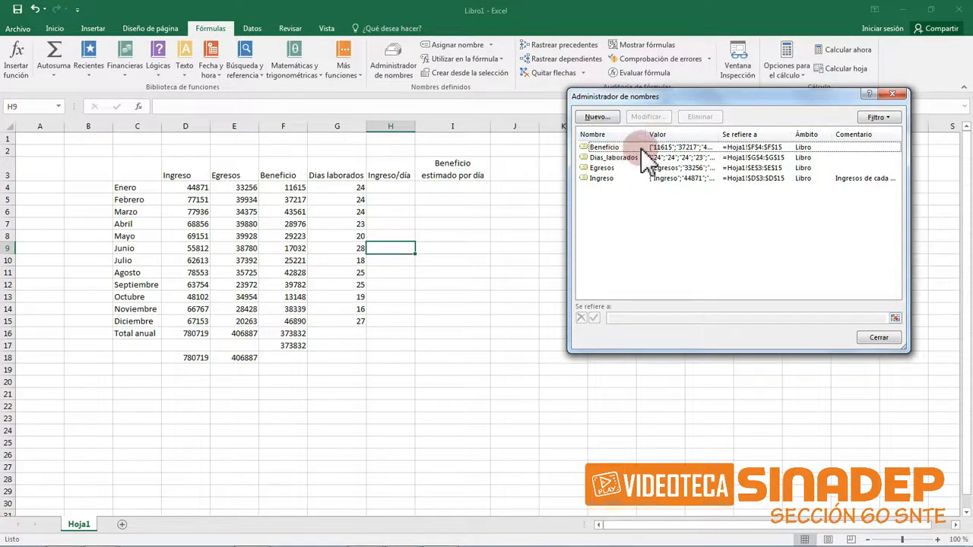
pyautogui.click(875, 337)
pyautogui.click(875, 338)
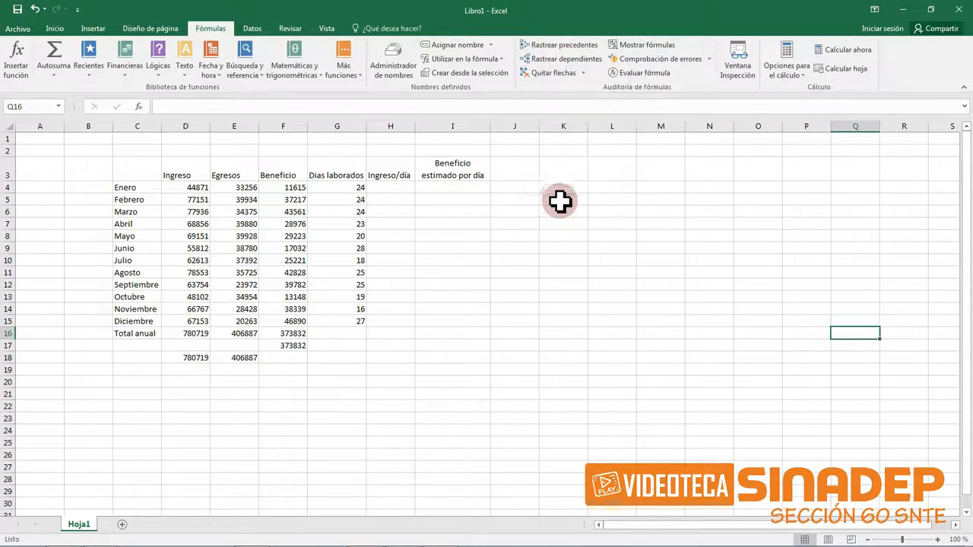
# Trace the precedents of the annual Egresos total in E16 and remove the arrows
pyautogui.click(247, 335)
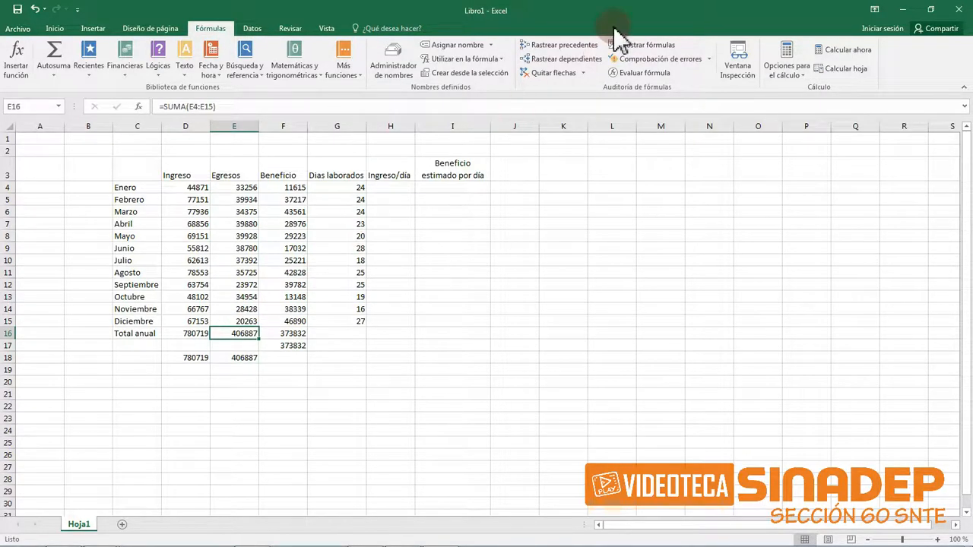
pyautogui.click(592, 48)
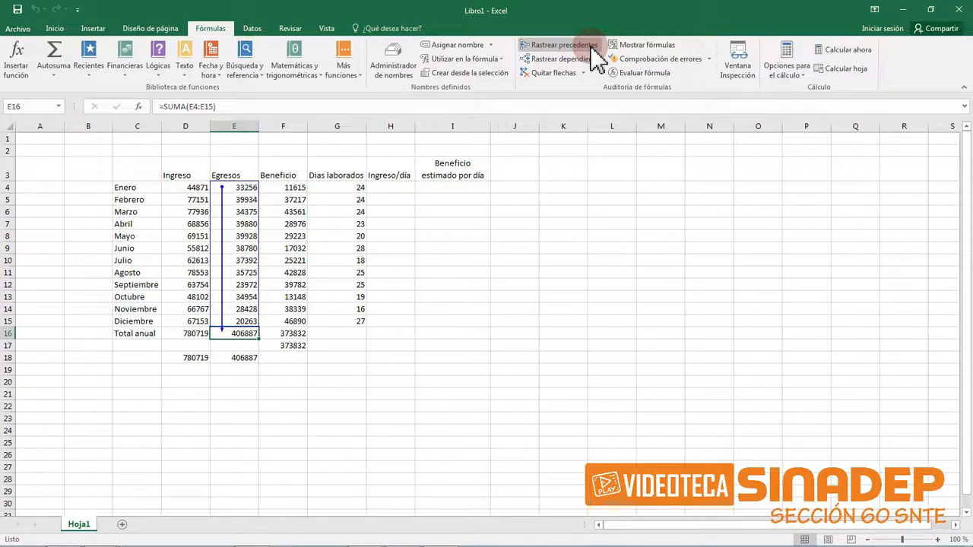
pyautogui.click(558, 76)
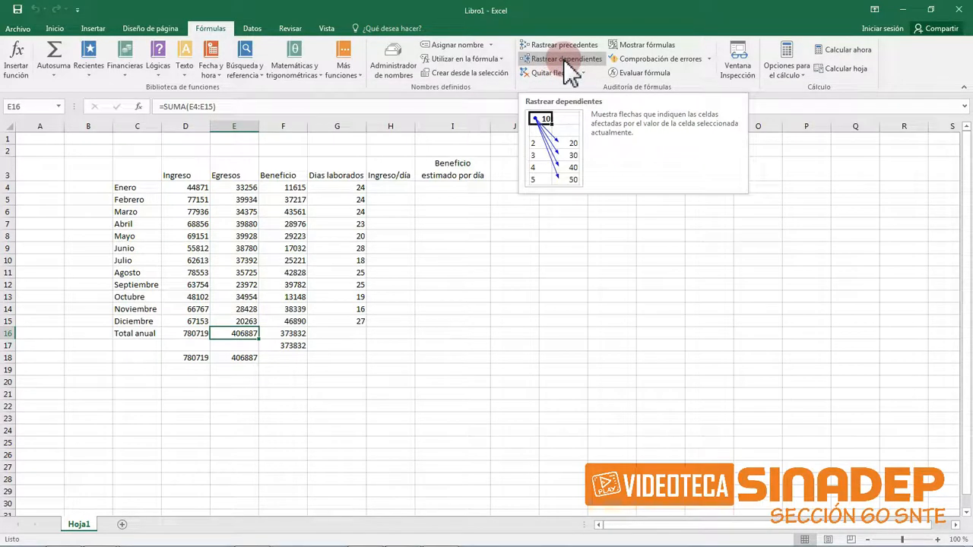
# Trace the dependents of E16, inspect the dependent formula in F17, and clear the tracing arrows
pyautogui.click(563, 60)
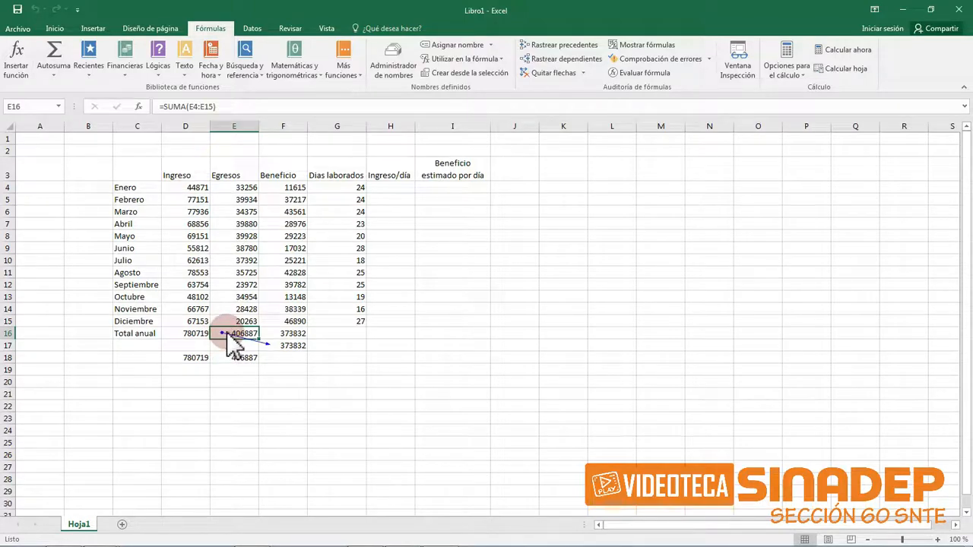
pyautogui.click(295, 349)
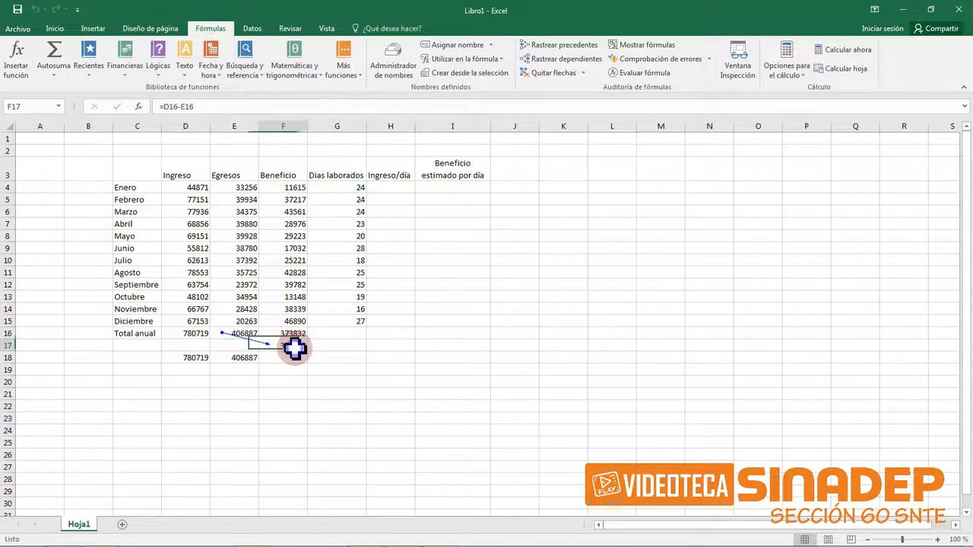
pyautogui.click(234, 106)
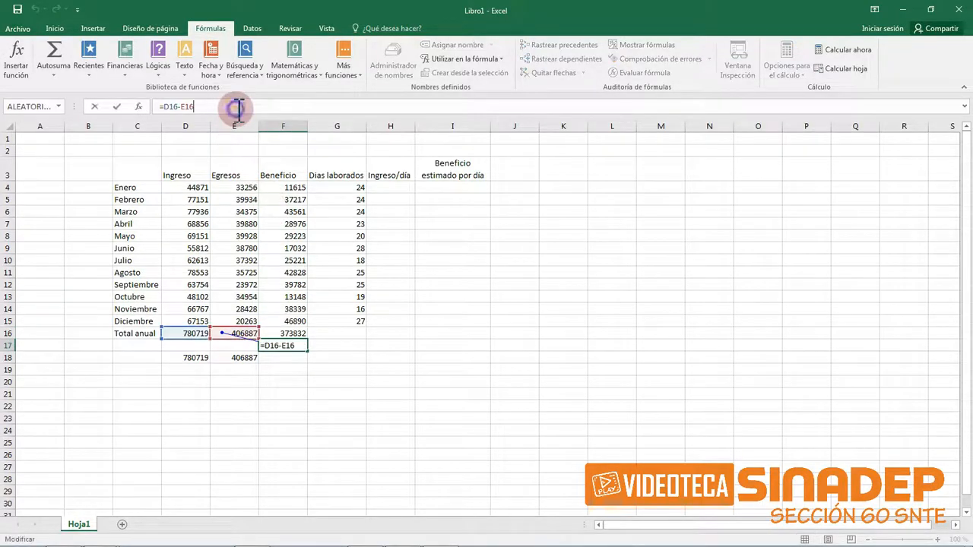
pyautogui.click(297, 346)
pyautogui.click(236, 332)
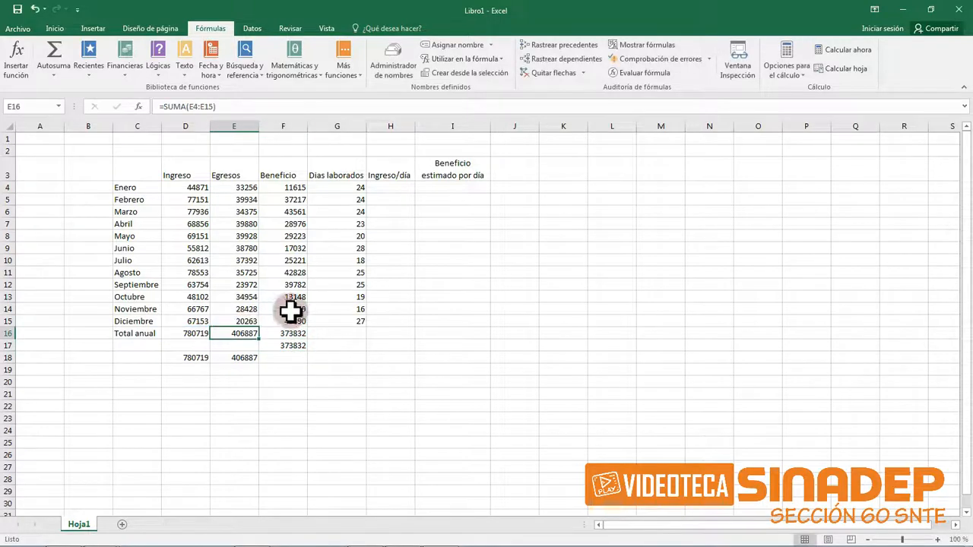
pyautogui.click(558, 73)
pyautogui.click(483, 312)
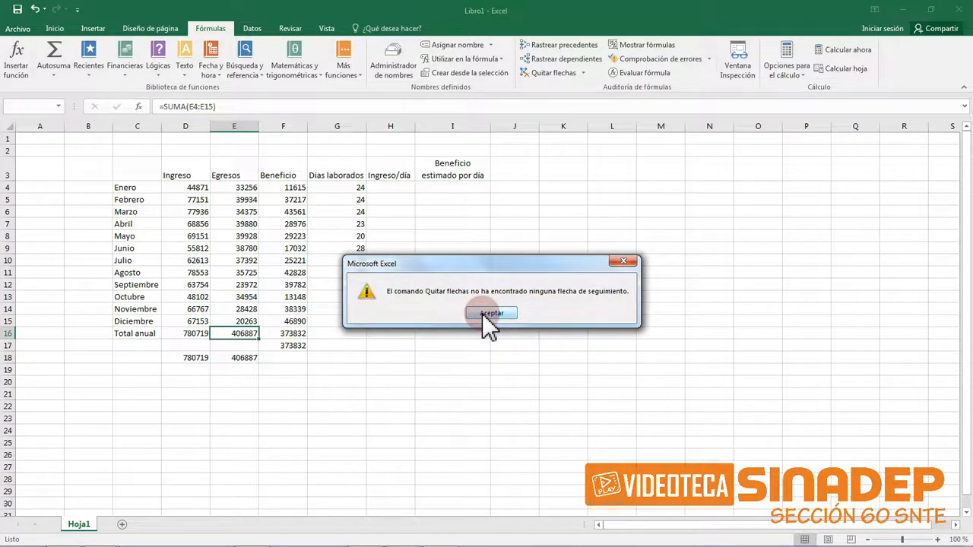
# Show the sheet's formulas and return to values, and run the error check on the whole sheet
pyautogui.click(663, 44)
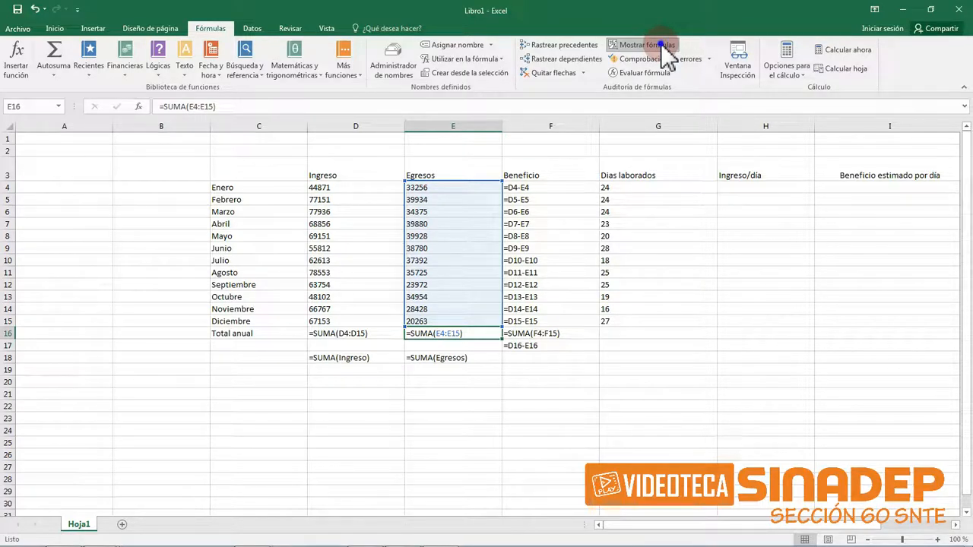
pyautogui.click(665, 55)
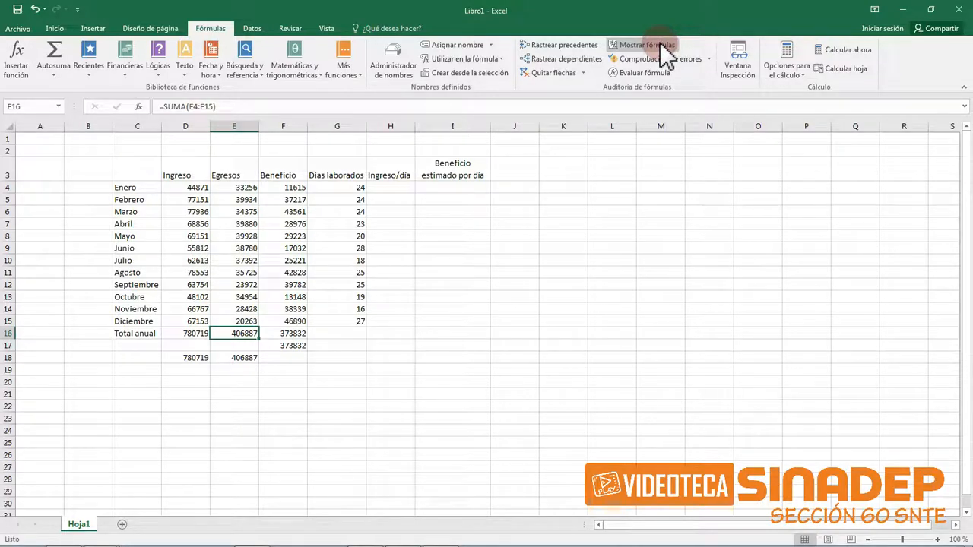
pyautogui.click(655, 60)
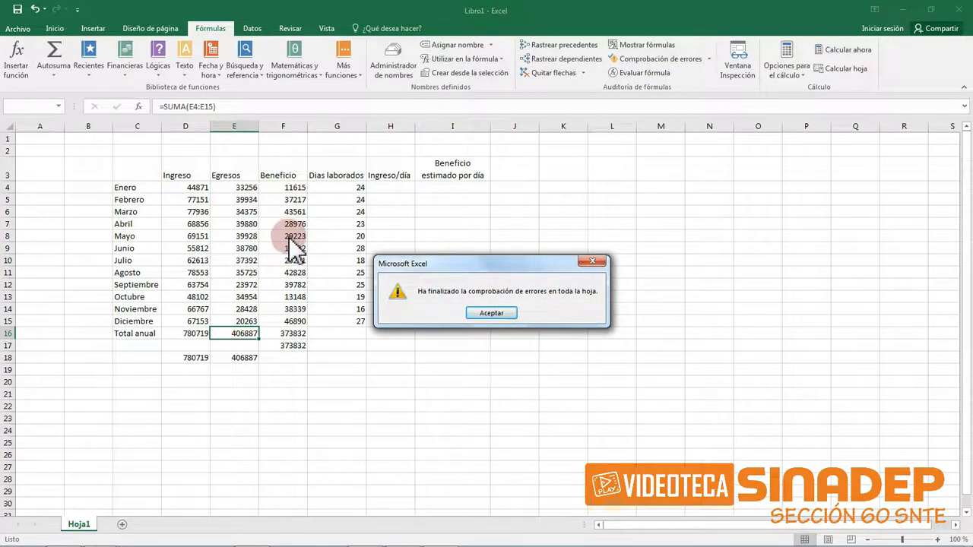
pyautogui.click(490, 314)
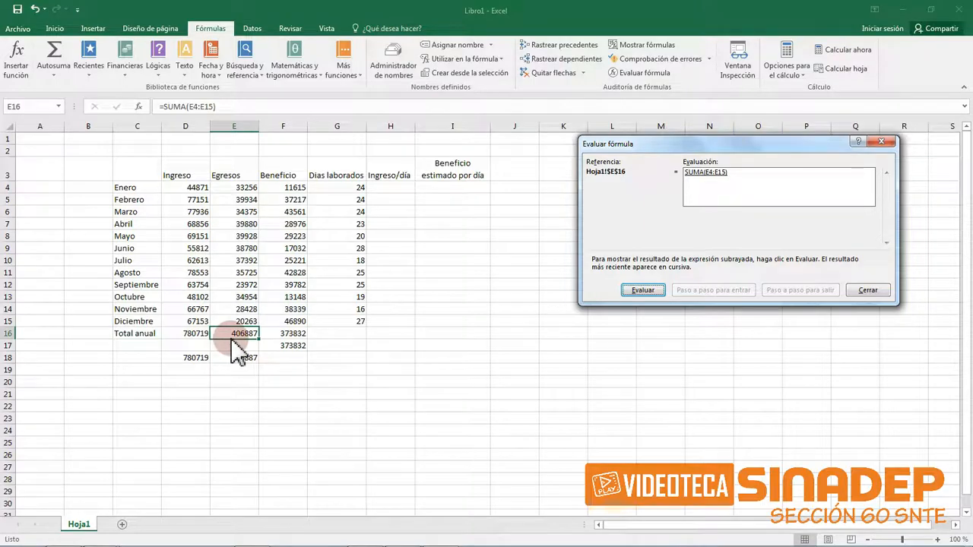
# Evaluate the SUMA formula in E16 with Evaluate Formula, restart the evaluation once, and close it
pyautogui.click(819, 182)
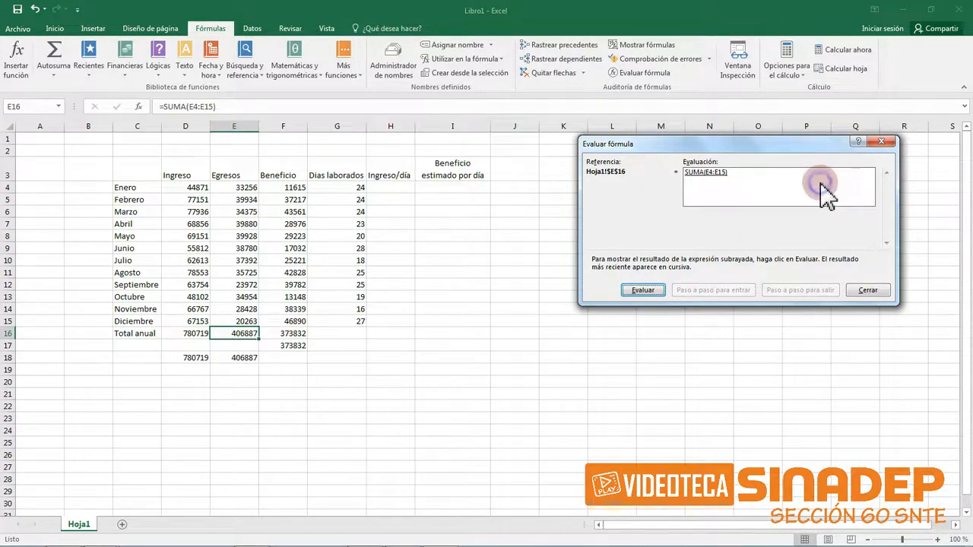
pyautogui.click(643, 290)
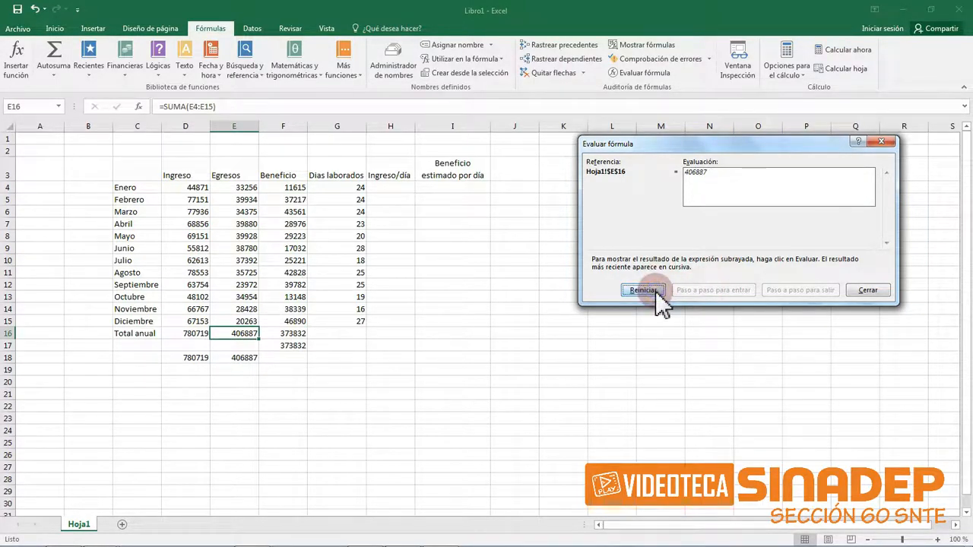
pyautogui.click(643, 290)
pyautogui.click(643, 291)
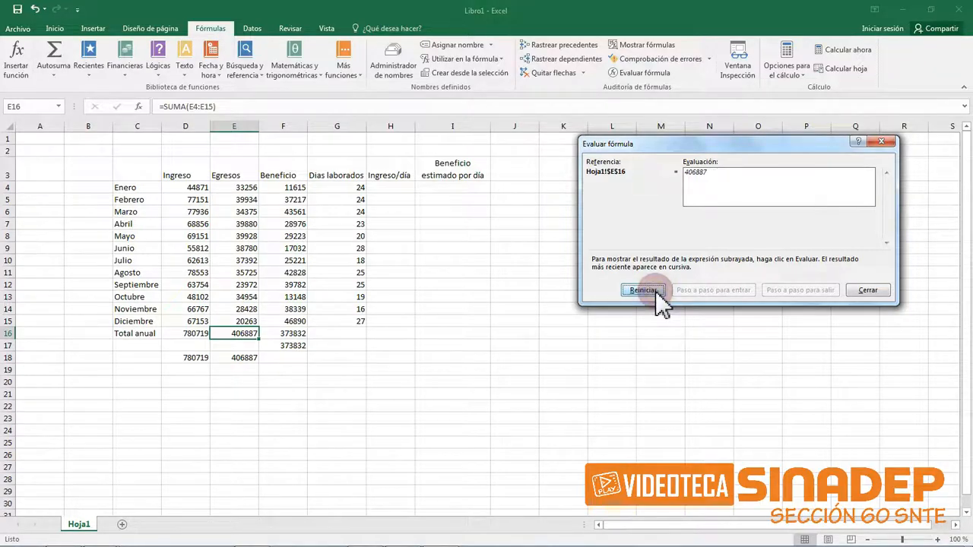
pyautogui.click(868, 291)
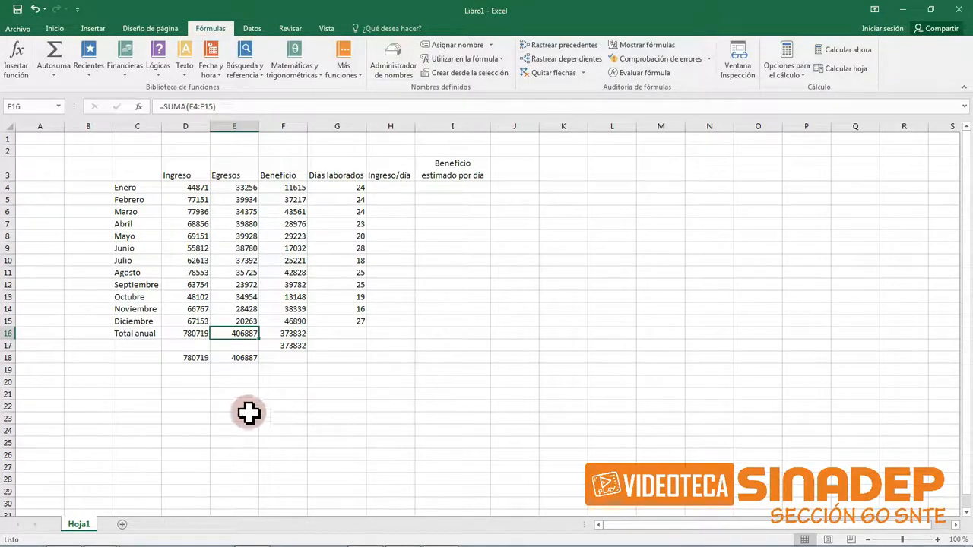
# Add a new sheet, Hoja2, and start a formula in its cell C5 that references F16 on Hoja1
pyautogui.click(122, 525)
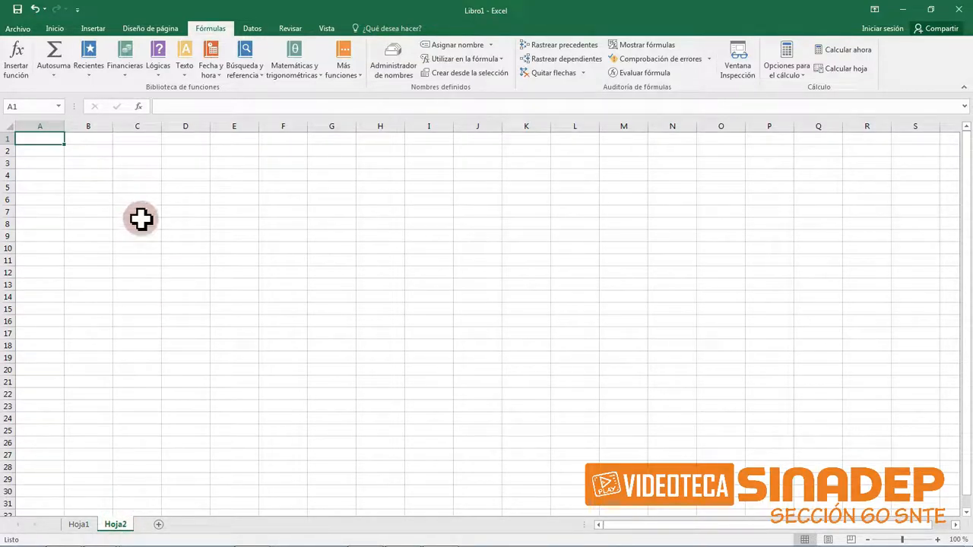
pyautogui.click(146, 189)
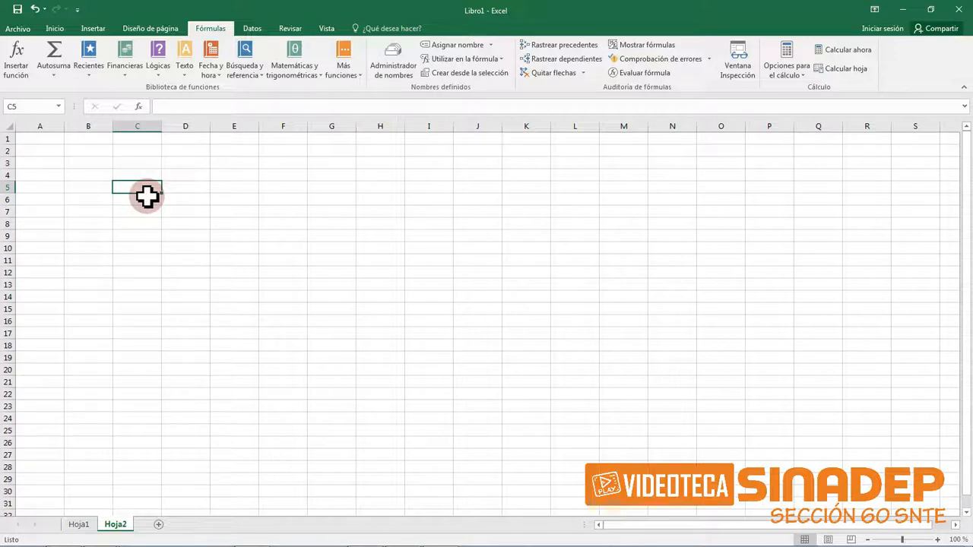
pyautogui.doubleClick(156, 191)
pyautogui.write('=')
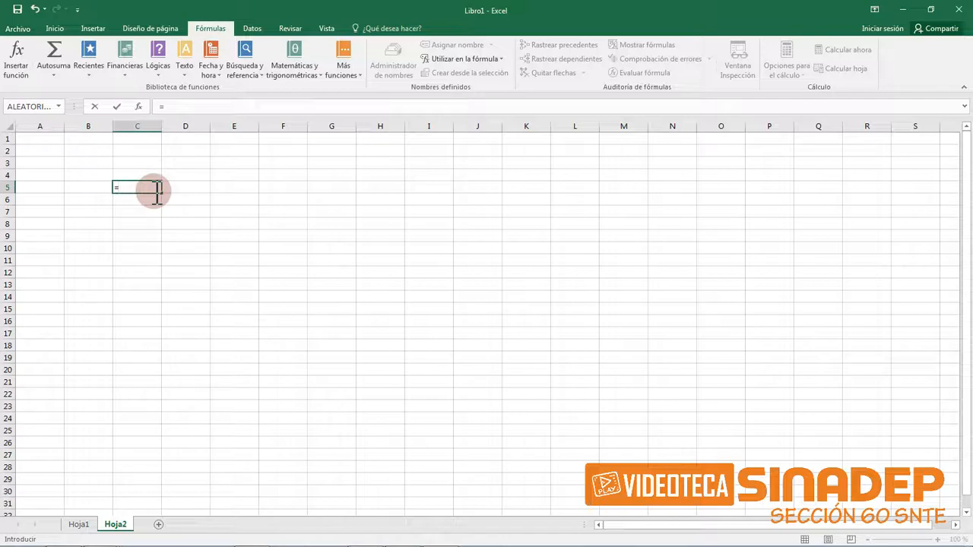
pyautogui.write('hoja')
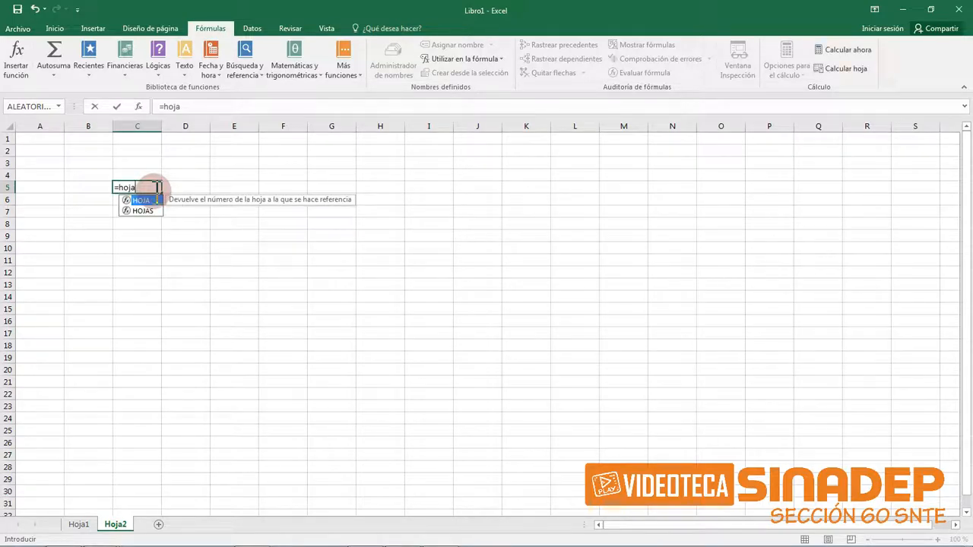
pyautogui.write('1!')
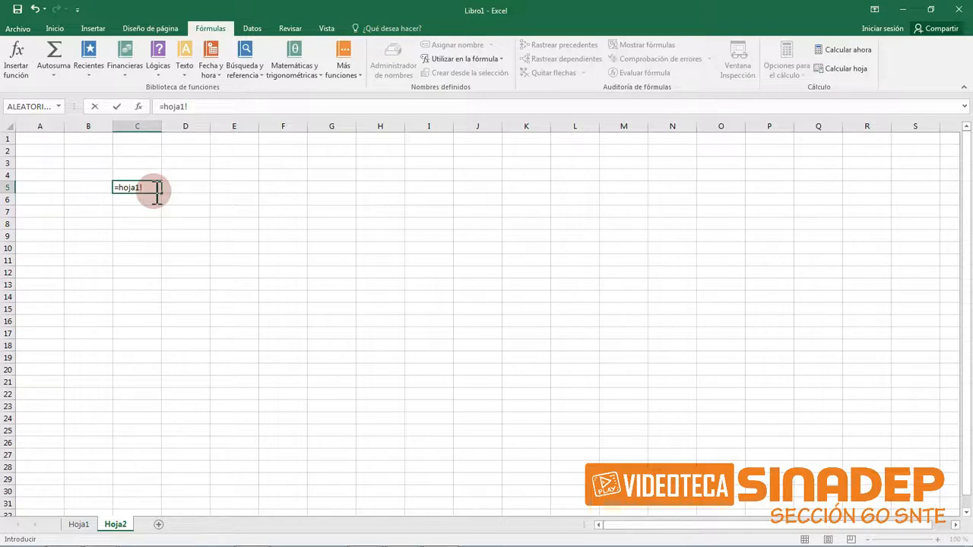
pyautogui.click(78, 525)
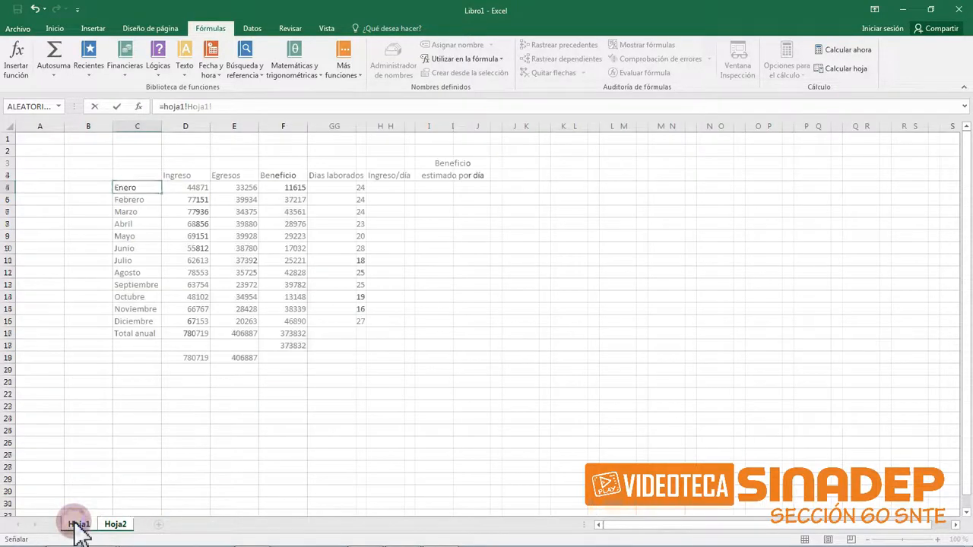
pyautogui.click(295, 333)
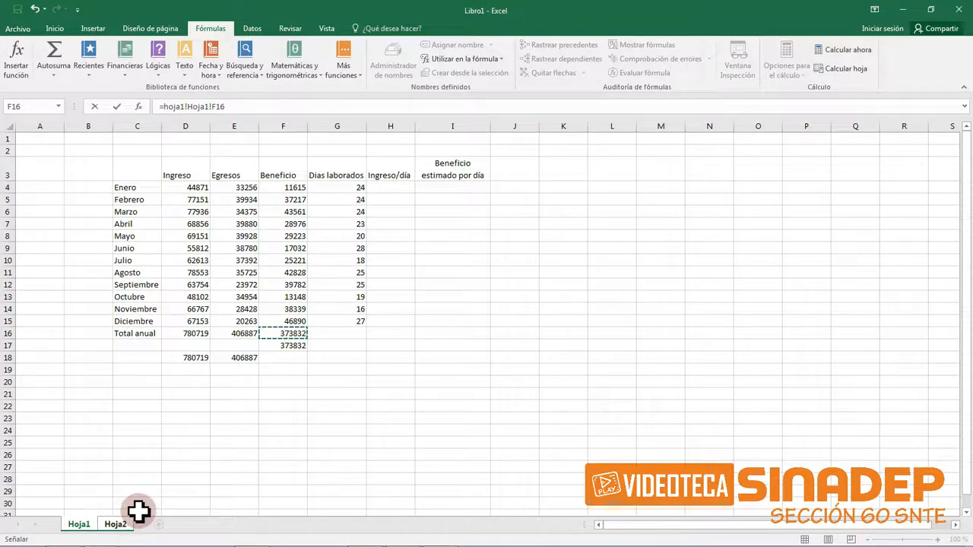
pyautogui.click(115, 525)
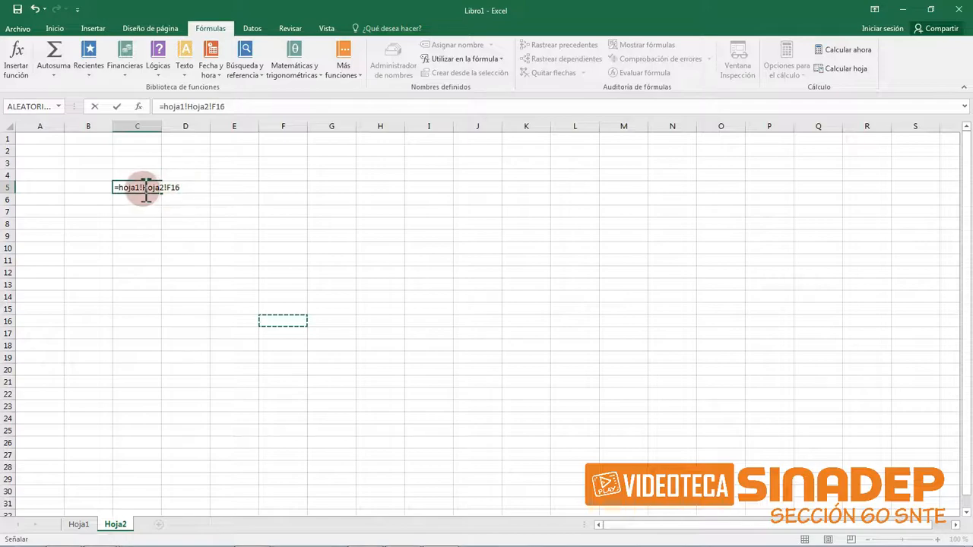
# Correct the formula in C5 of Hoja2 to =Hoja1!F16 and review the entered reference
pyautogui.click(167, 187)
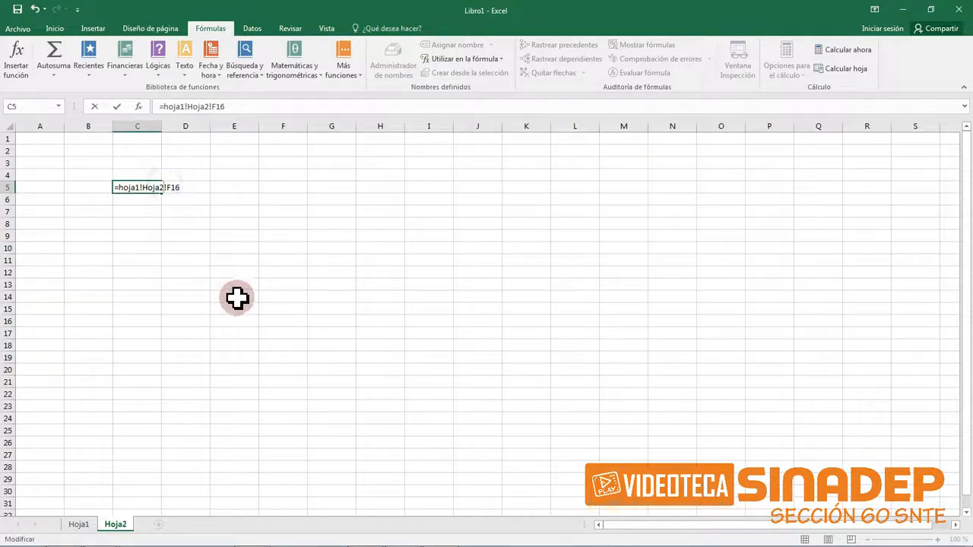
pyautogui.press('BackSpace')
pyautogui.press('BackSpace')
pyautogui.press('BackSpace')
pyautogui.press('BackSpace')
pyautogui.press('BackSpace')
pyautogui.press('BackSpace')
pyautogui.press('Return')
pyautogui.click(149, 189)
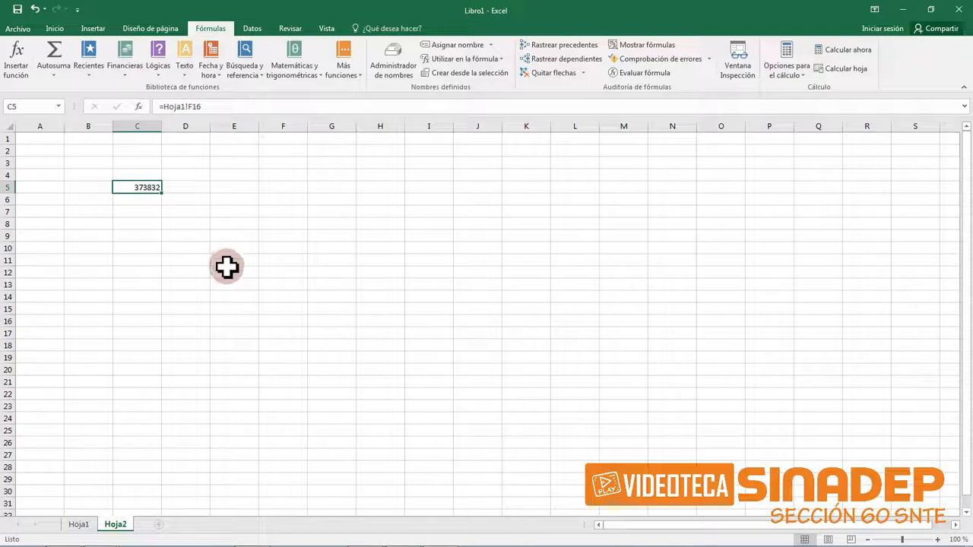
# Set Diciembre's Ingreso in D15 of Hoja1 to 10 and check the linked cell C5 on Hoja2
pyautogui.click(81, 526)
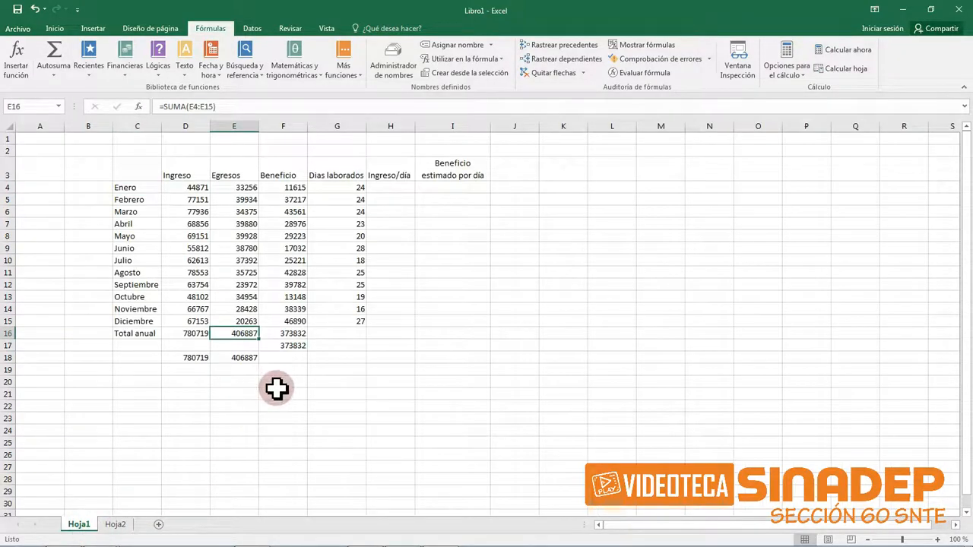
pyautogui.click(205, 319)
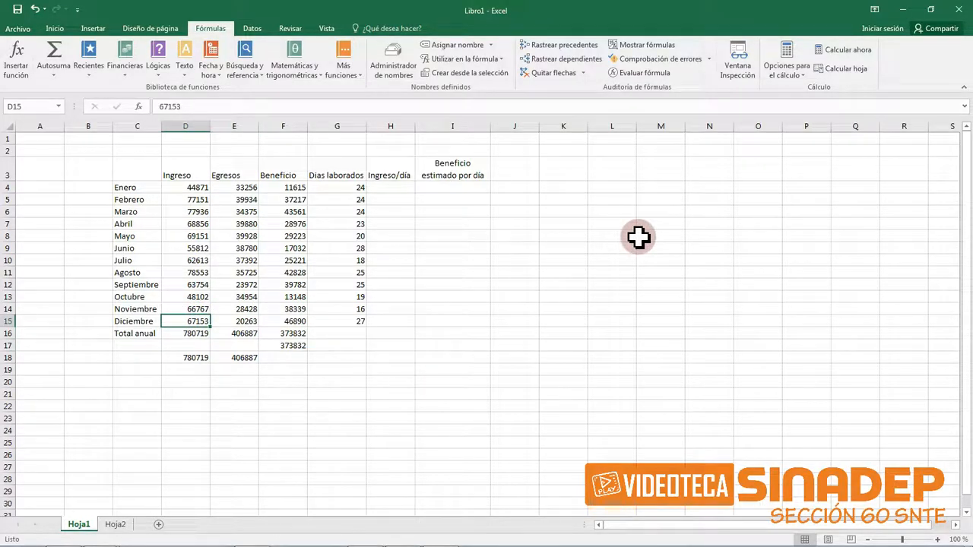
pyautogui.write('10')
pyautogui.press('Return')
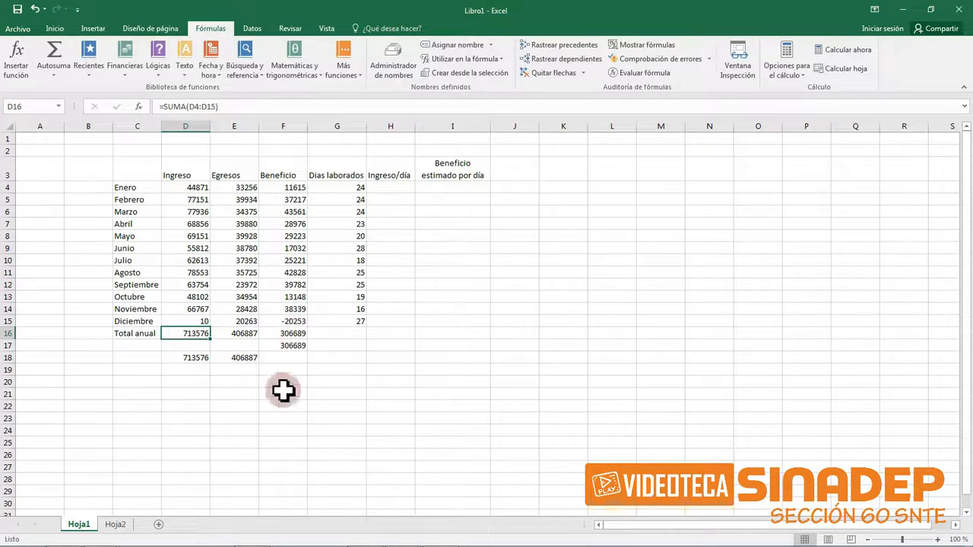
pyautogui.click(122, 526)
pyautogui.click(154, 190)
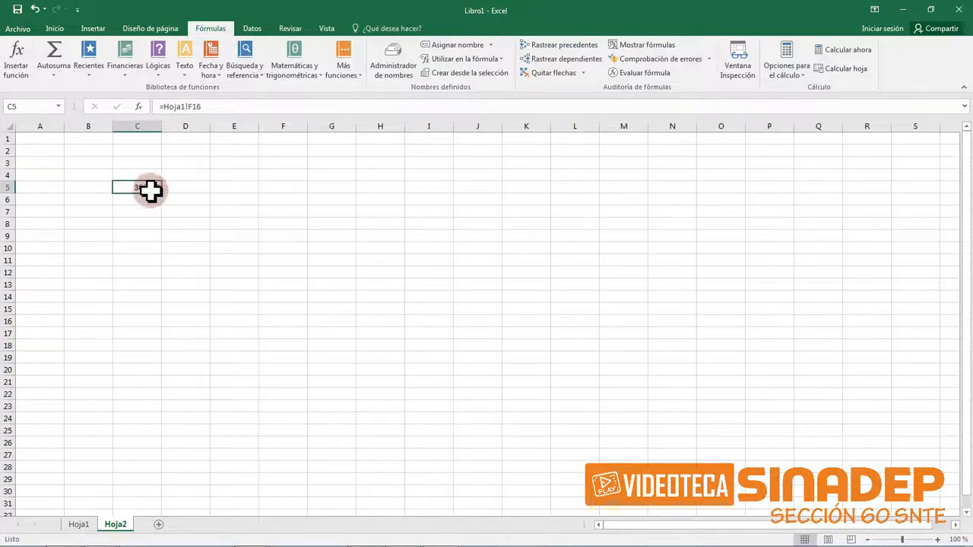
# Compare the annual Beneficio total on Hoja1 with the linked cell C5 on Hoja2 by alternating between the sheets
pyautogui.click(87, 523)
pyautogui.click(111, 523)
pyautogui.click(93, 523)
pyautogui.click(113, 523)
pyautogui.click(90, 523)
pyautogui.click(118, 525)
pyautogui.click(84, 525)
pyautogui.click(114, 524)
pyautogui.click(85, 524)
pyautogui.click(112, 525)
pyautogui.click(80, 524)
pyautogui.click(112, 524)
pyautogui.click(82, 524)
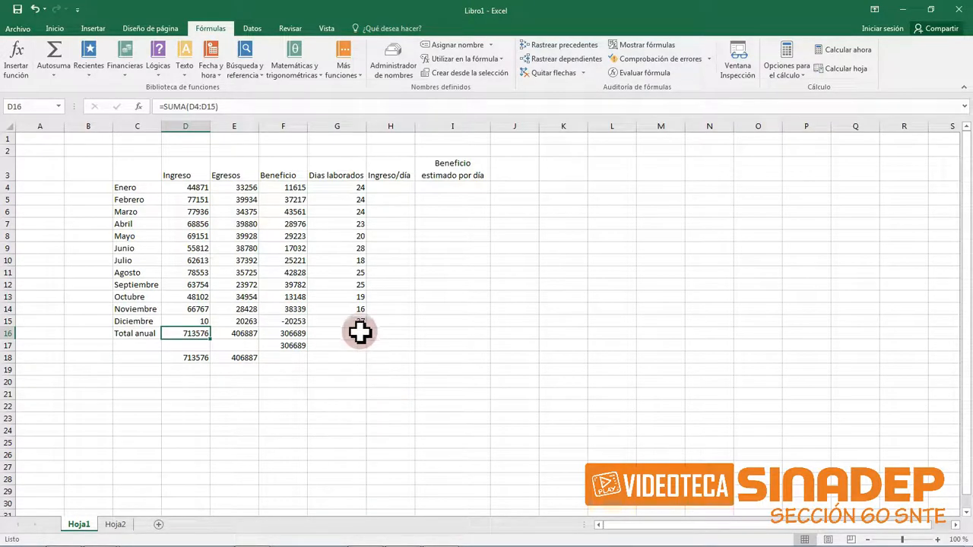
pyautogui.click(117, 525)
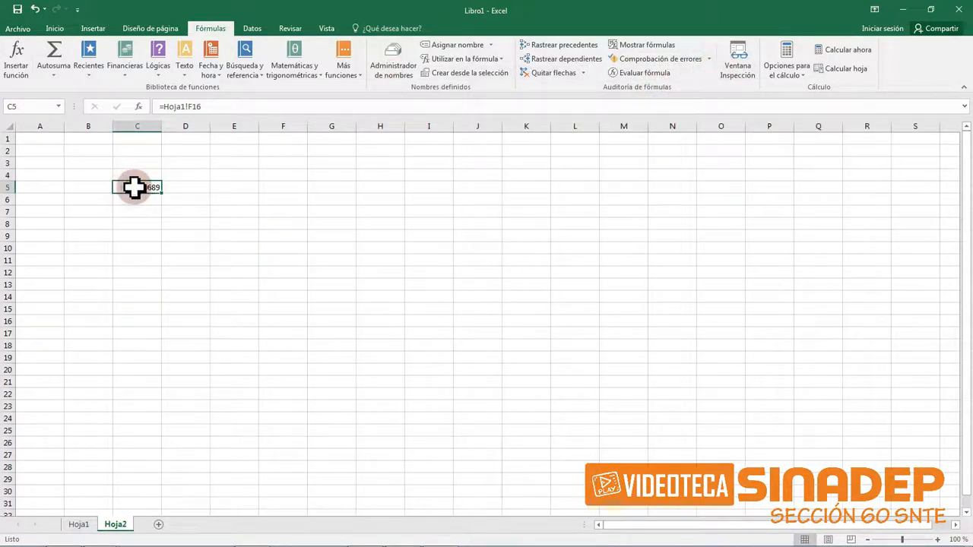
# Add a watch on cell C5 of Hoja2 in the Watch Window
pyautogui.click(747, 66)
pyautogui.click(723, 196)
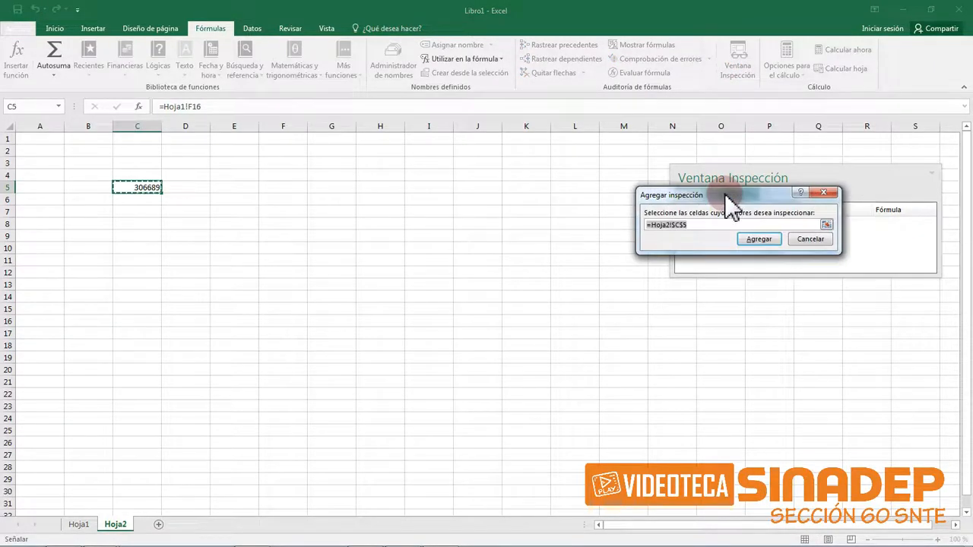
pyautogui.click(145, 188)
pyautogui.click(706, 225)
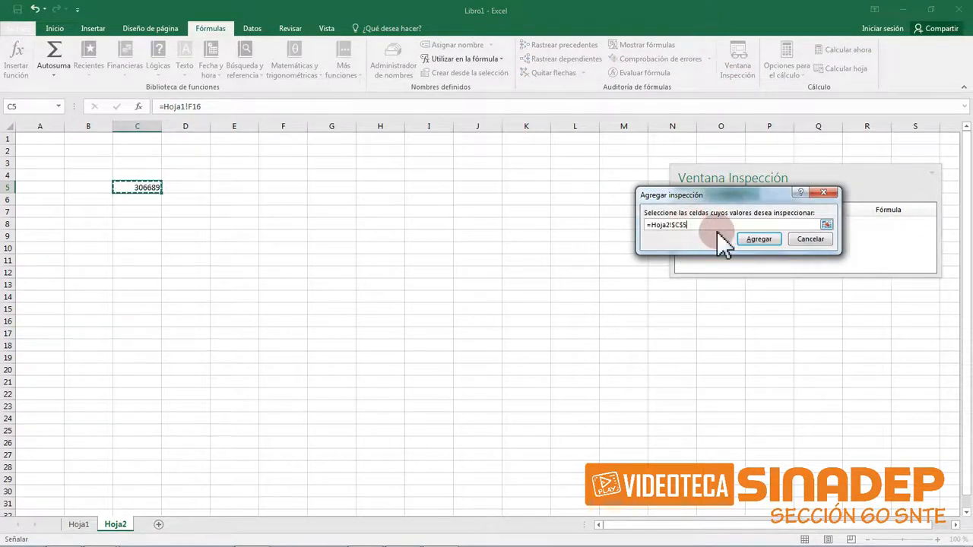
pyautogui.click(771, 237)
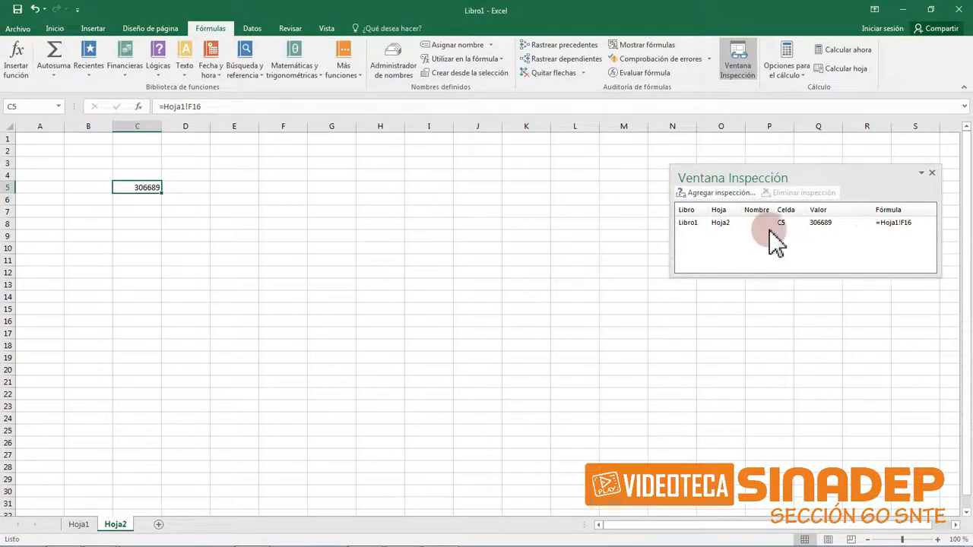
pyautogui.click(827, 229)
pyautogui.click(826, 256)
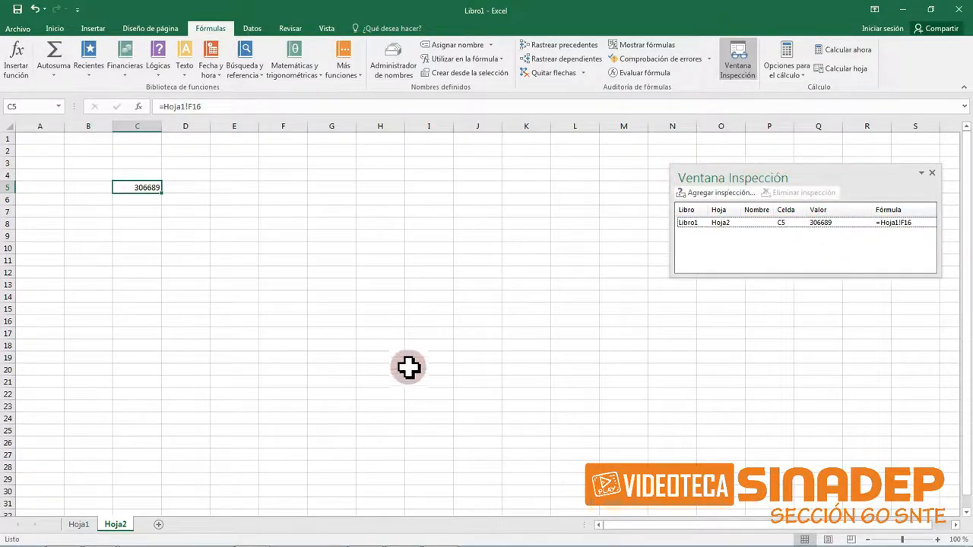
# Reposition the Watch Window over Hoja1, set Diciembre's Ingreso in D15 to 30, and check the watched value
pyautogui.click(79, 525)
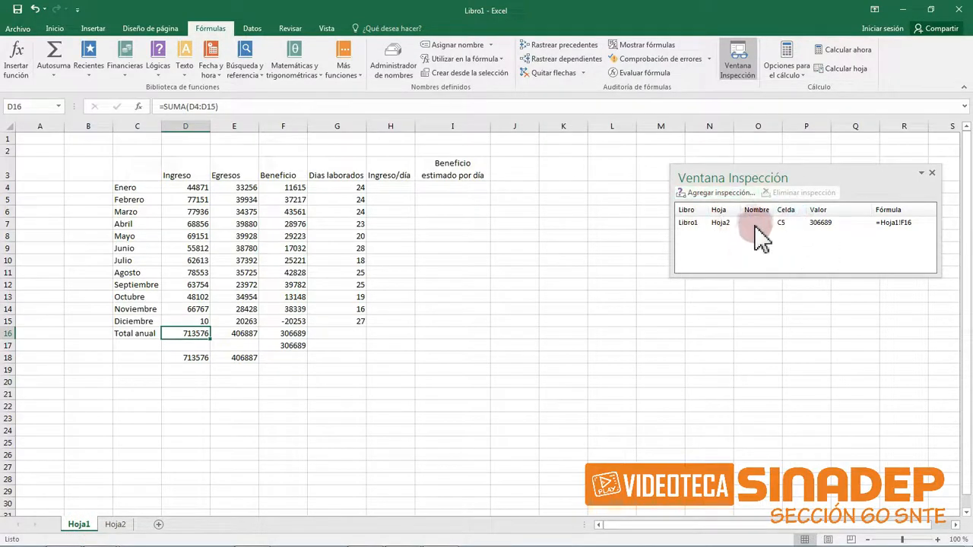
pyautogui.moveTo(827, 190); pyautogui.dragTo(836, 132)
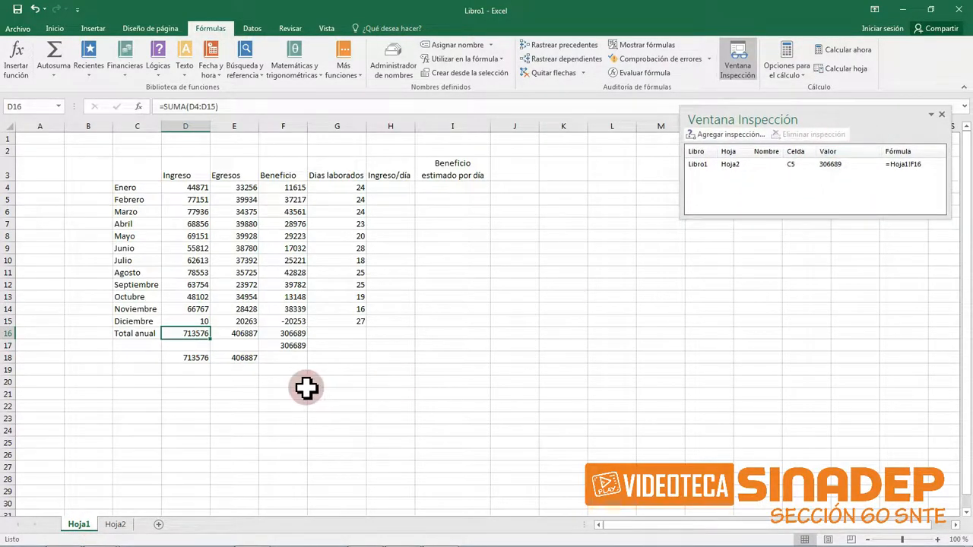
pyautogui.click(204, 322)
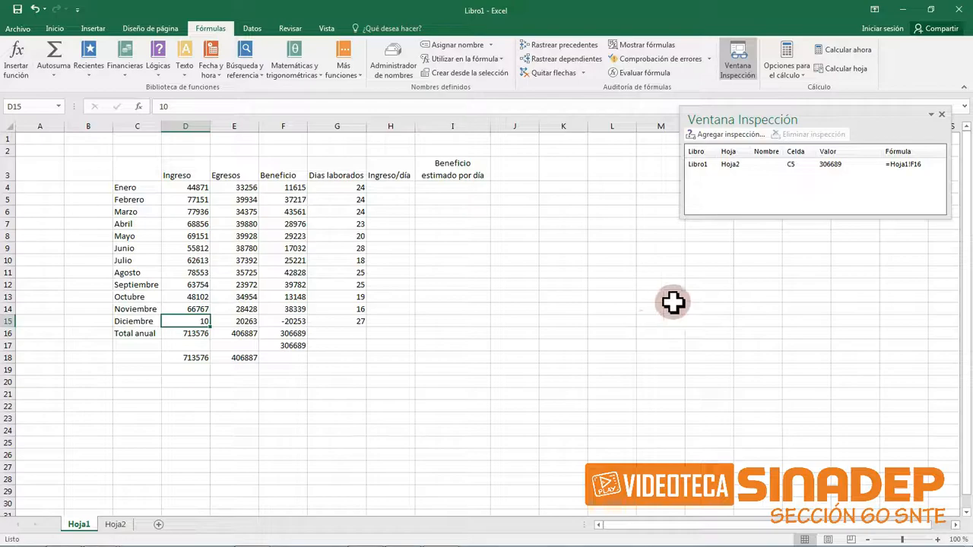
pyautogui.write('30')
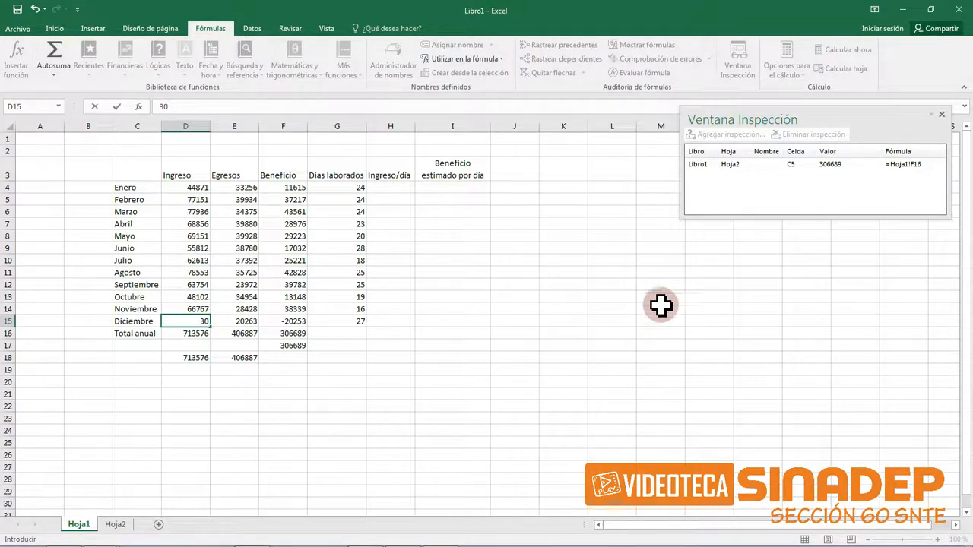
pyautogui.click(300, 333)
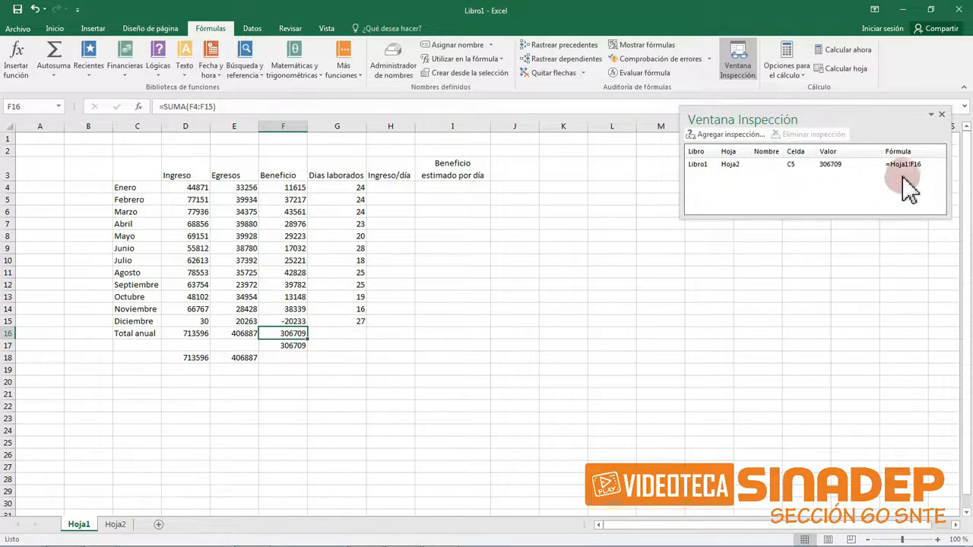
pyautogui.click(842, 166)
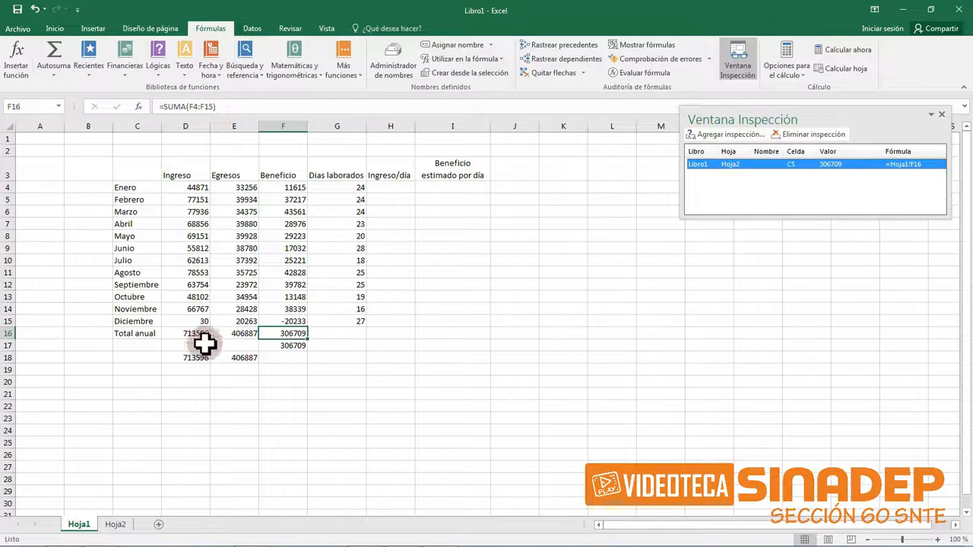
# Set Diciembre's Ingreso in D15 to 3000 and check the watched value of C5
pyautogui.click(199, 320)
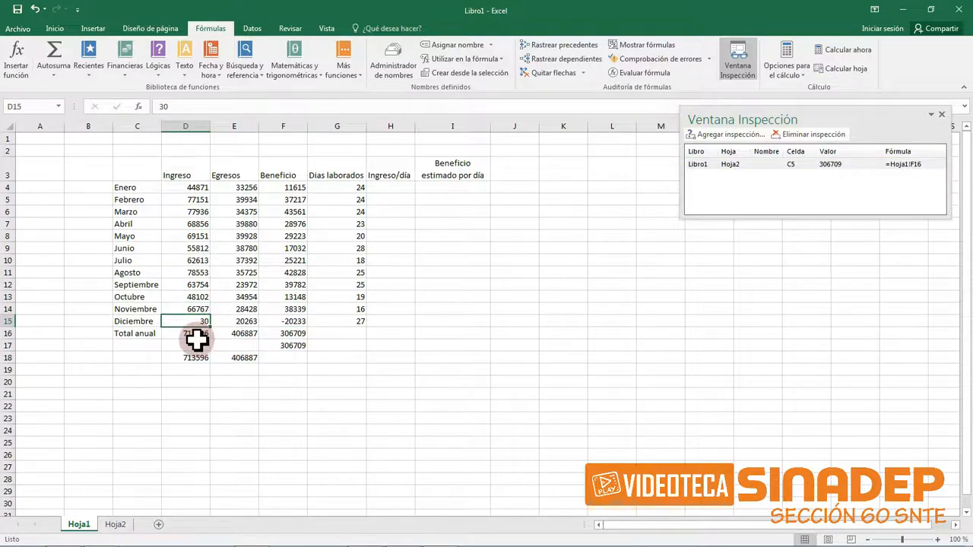
pyautogui.write('3000')
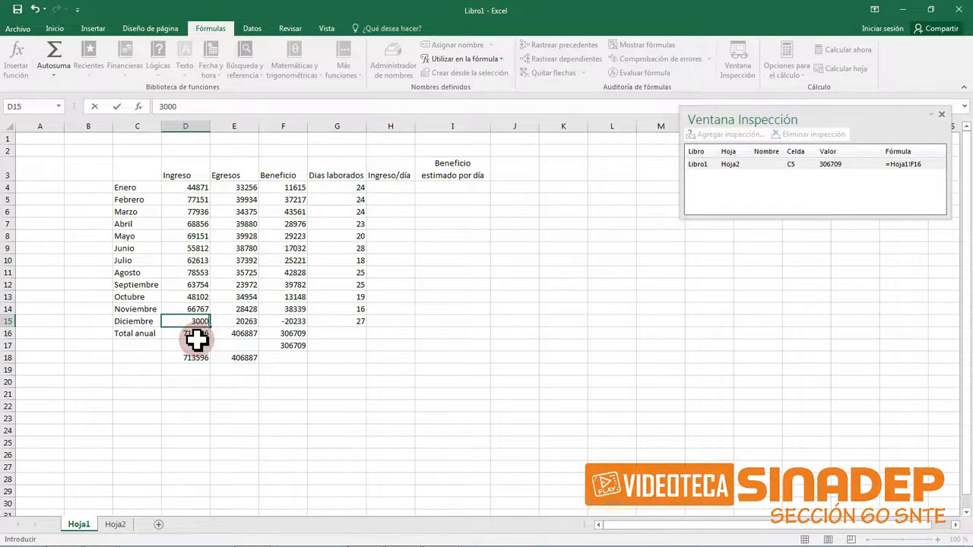
pyautogui.press('Return')
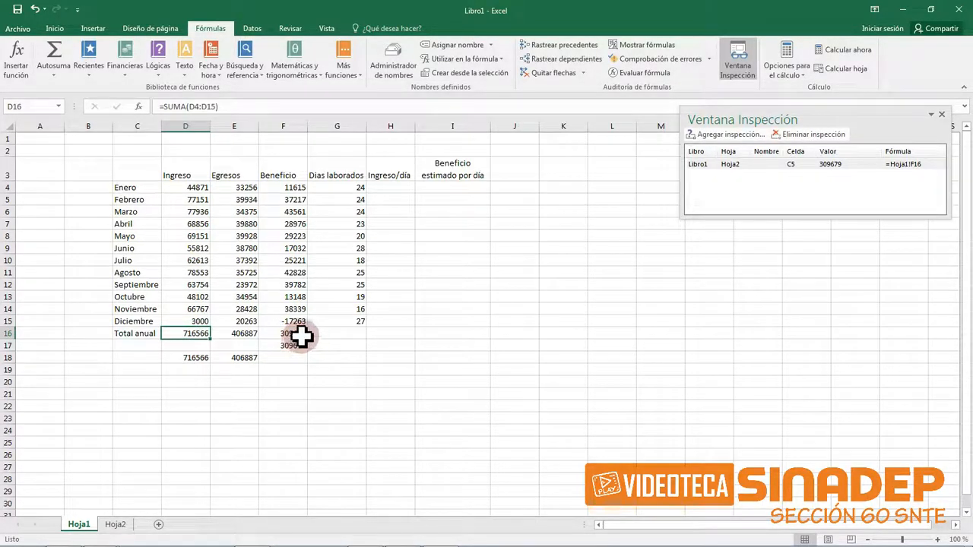
pyautogui.click(844, 171)
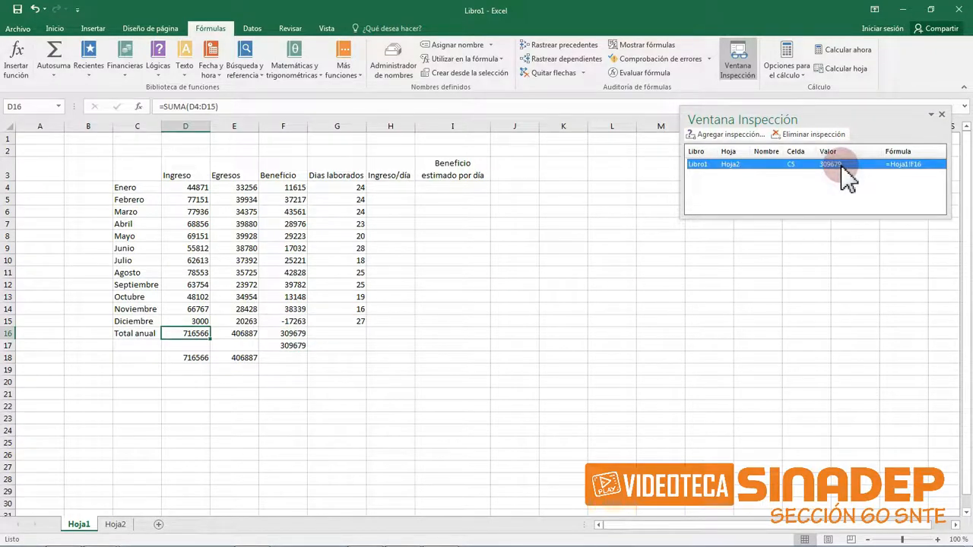
# Compare C5 on Hoja2 with its entry in the Watch Window, and return to D15 on Hoja1
pyautogui.click(113, 525)
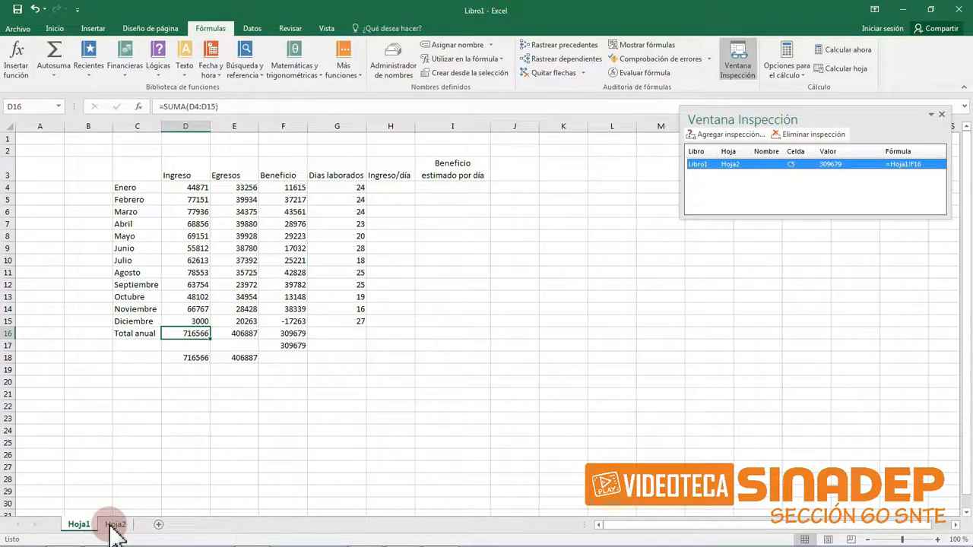
pyautogui.click(158, 187)
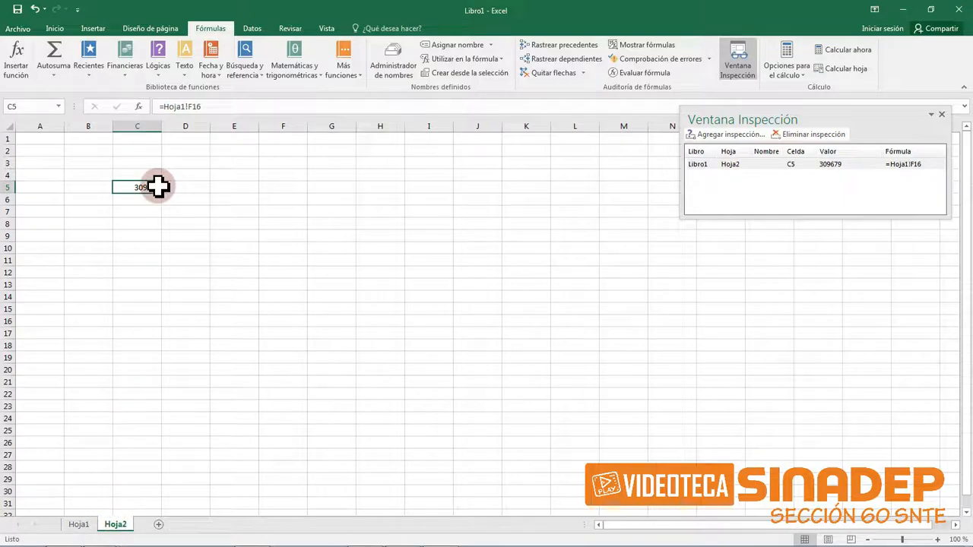
pyautogui.click(82, 525)
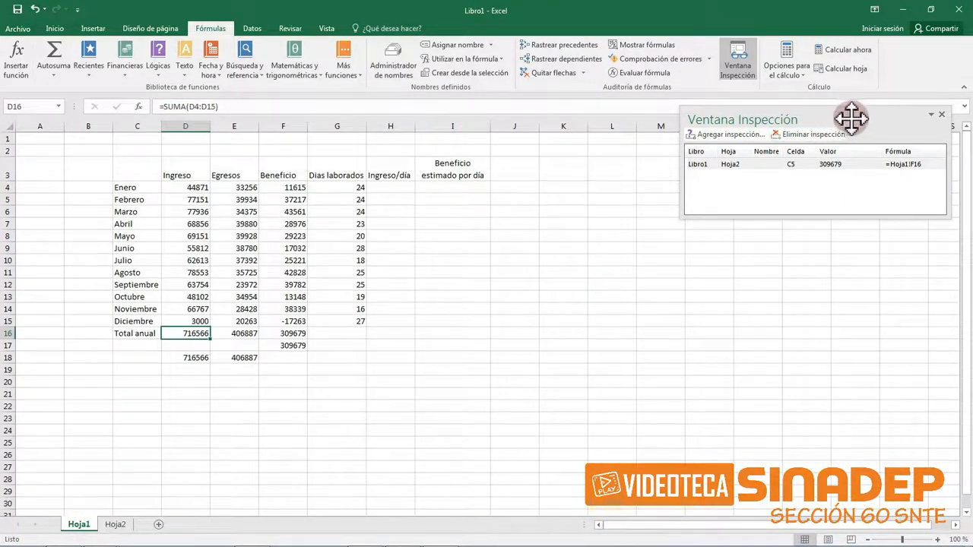
pyautogui.click(832, 169)
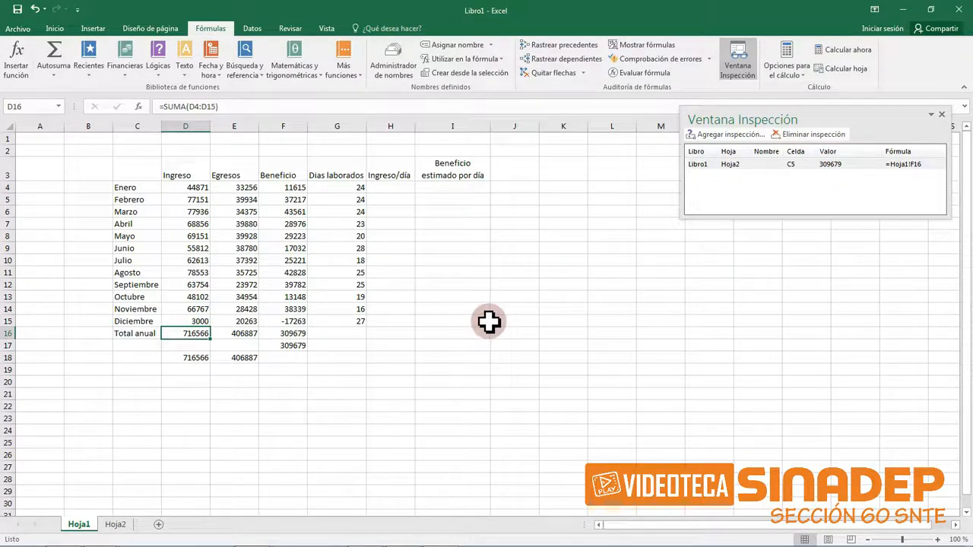
pyautogui.click(191, 321)
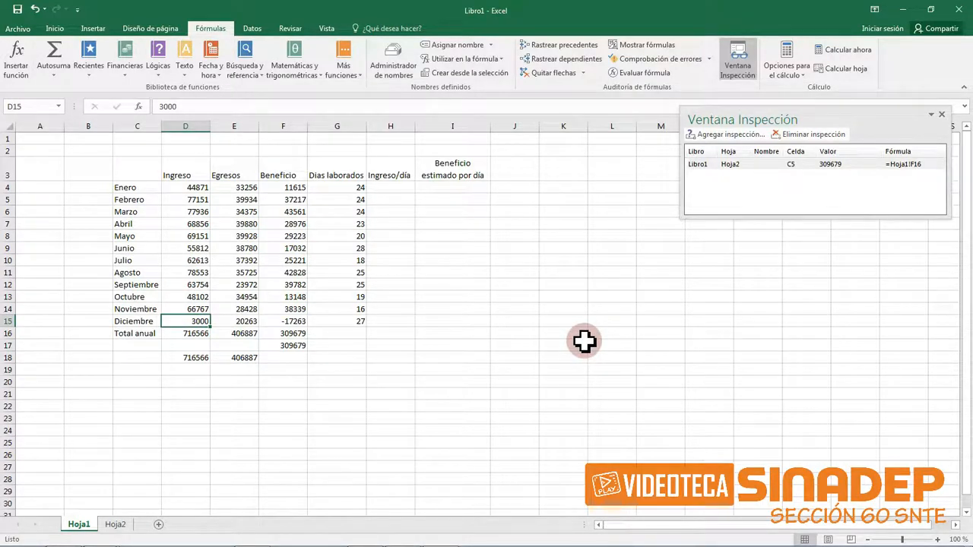
# Set Diciembre's Ingreso in D15 to 60000 and check the watched value of C5
pyautogui.write('6000')
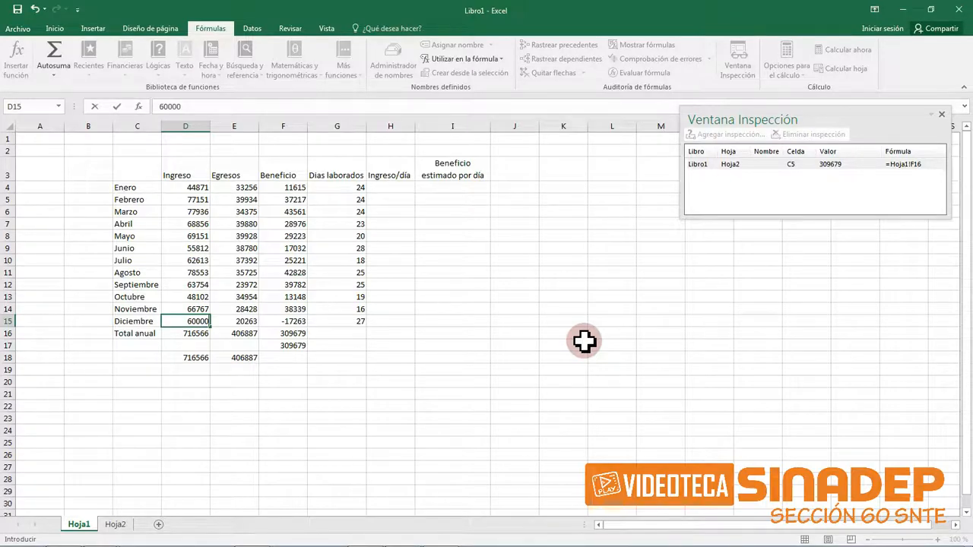
pyautogui.press('Return')
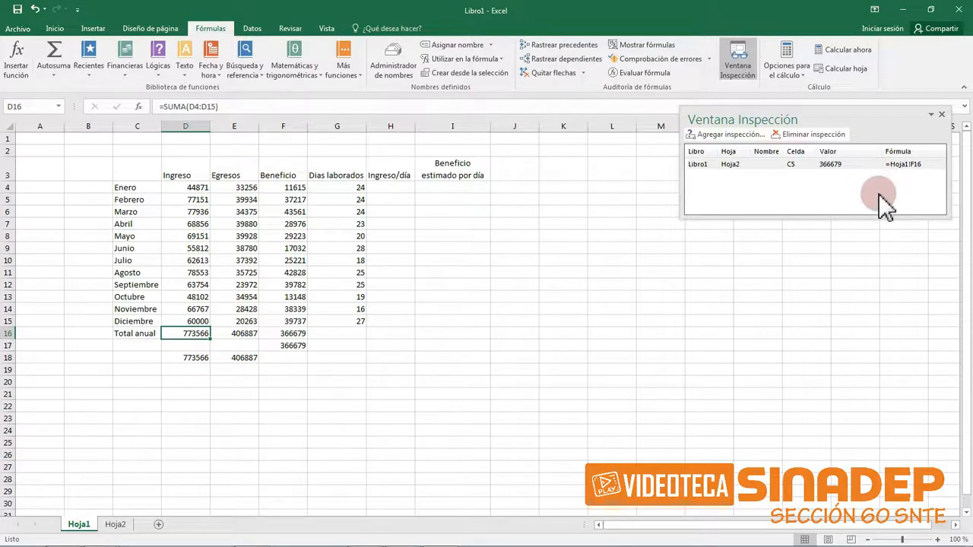
# Dock the Watch Window above the formula bar, float it over the sheet again, and close it
pyautogui.moveTo(848, 119); pyautogui.dragTo(776, 173)
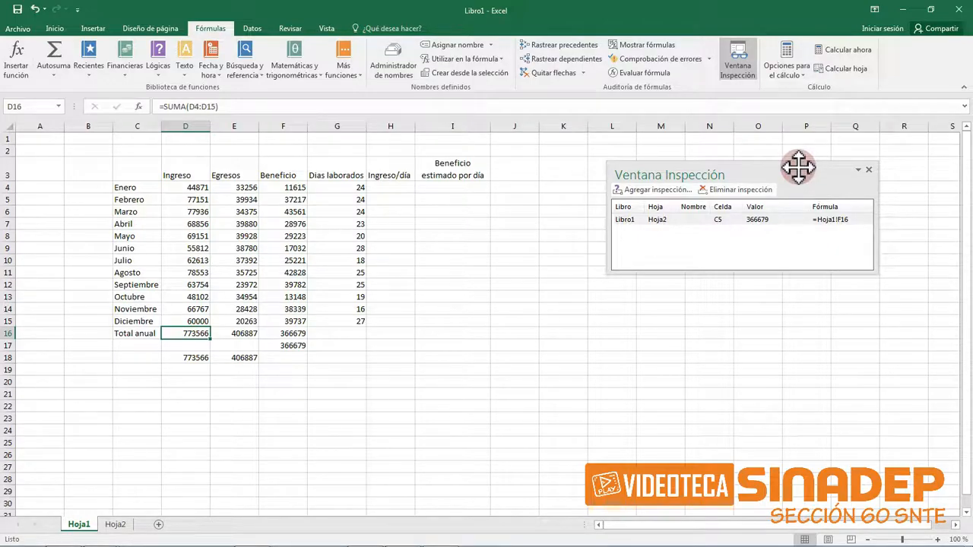
pyautogui.moveTo(798, 167); pyautogui.dragTo(738, 79)
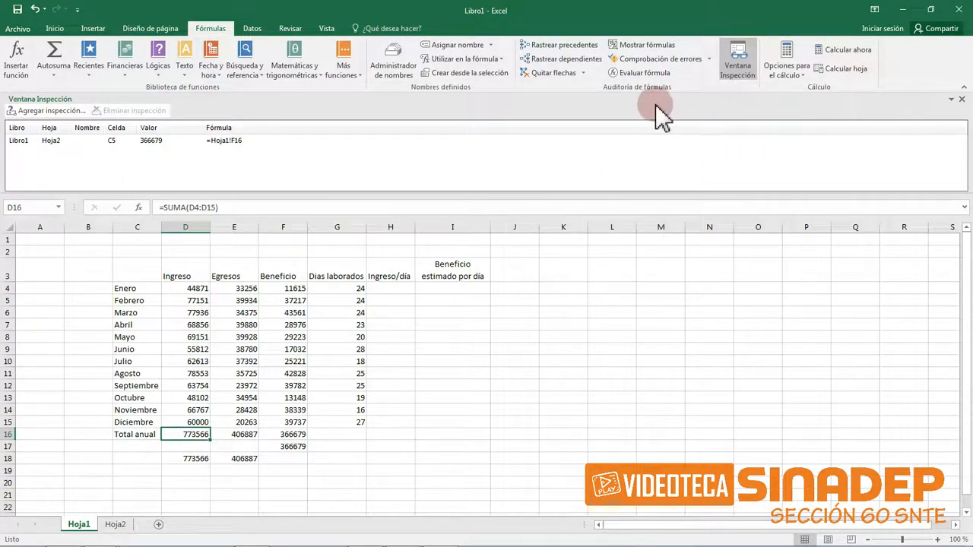
pyautogui.moveTo(278, 98); pyautogui.dragTo(658, 158)
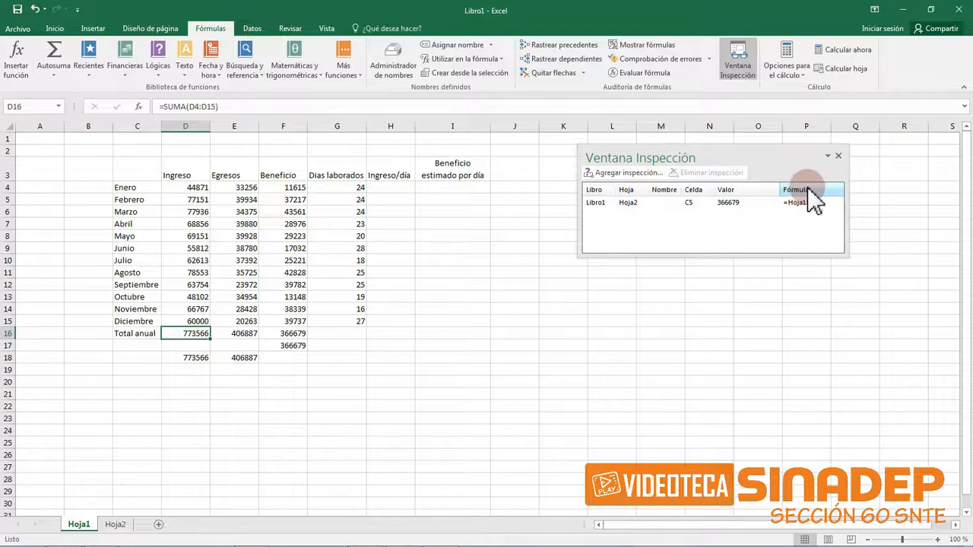
pyautogui.click(838, 156)
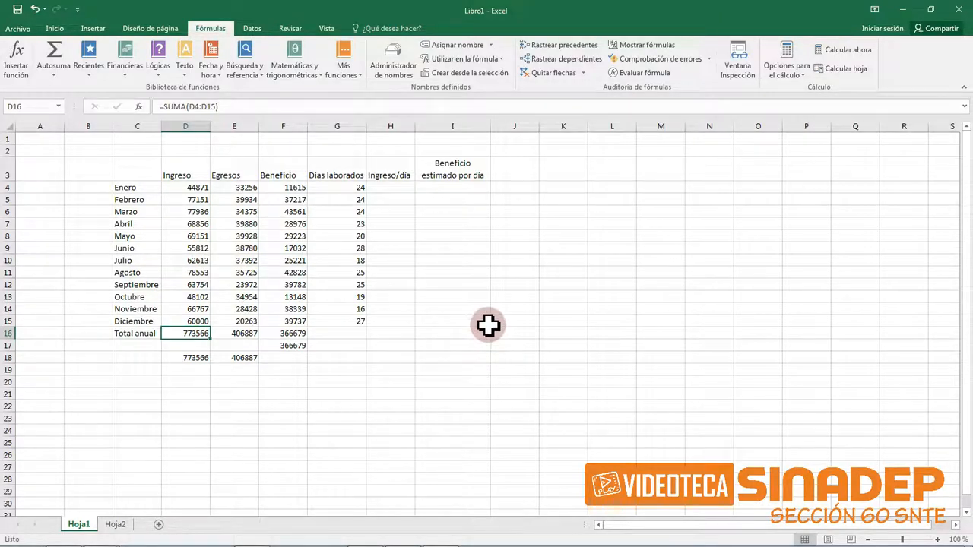
# Look over the calculation modes and set Enero's Ingreso in D4 to 100000 to test recalculation of the totals
pyautogui.click(177, 187)
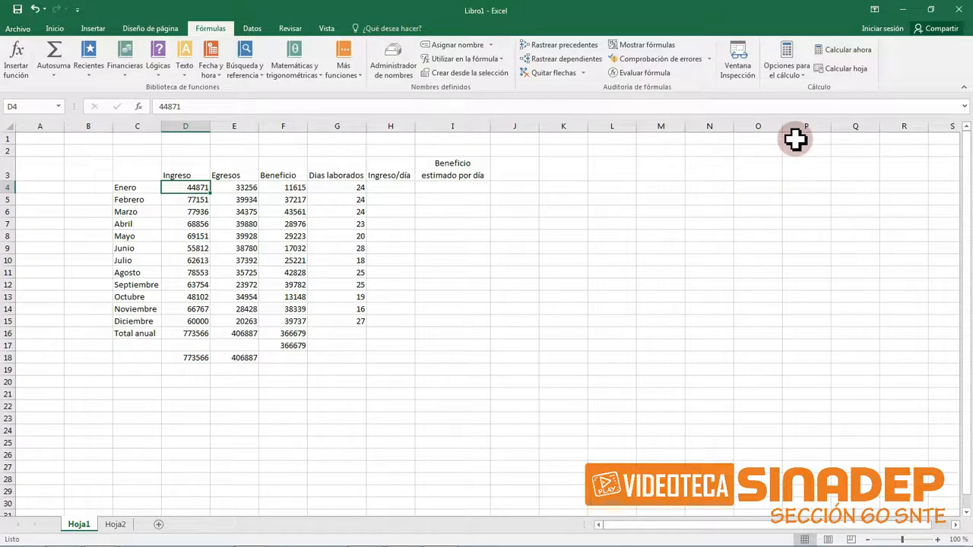
pyautogui.click(804, 64)
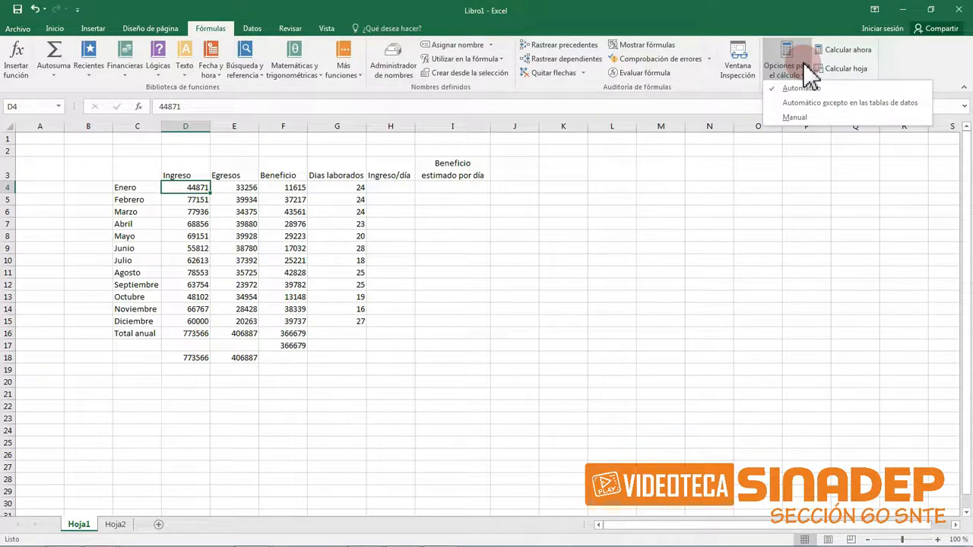
pyautogui.click(798, 118)
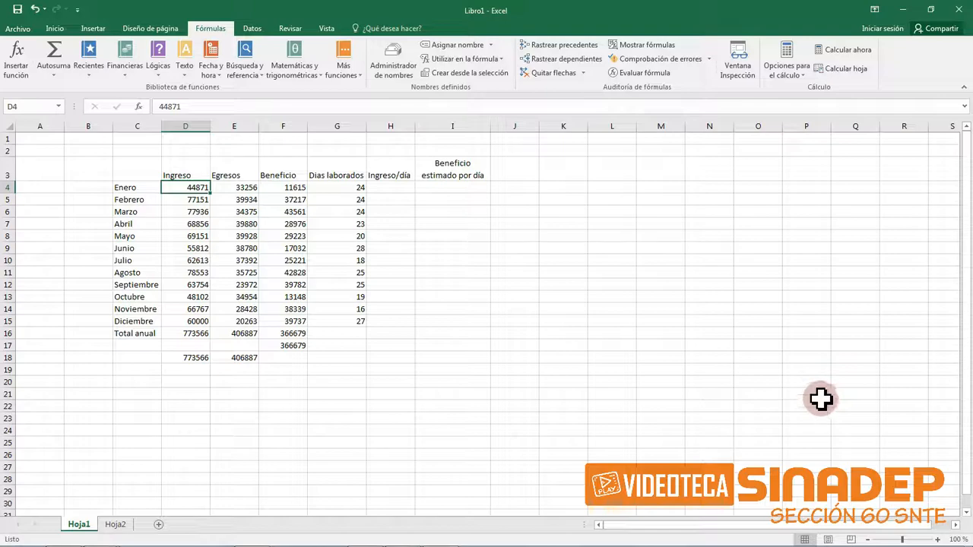
pyautogui.write('100000')
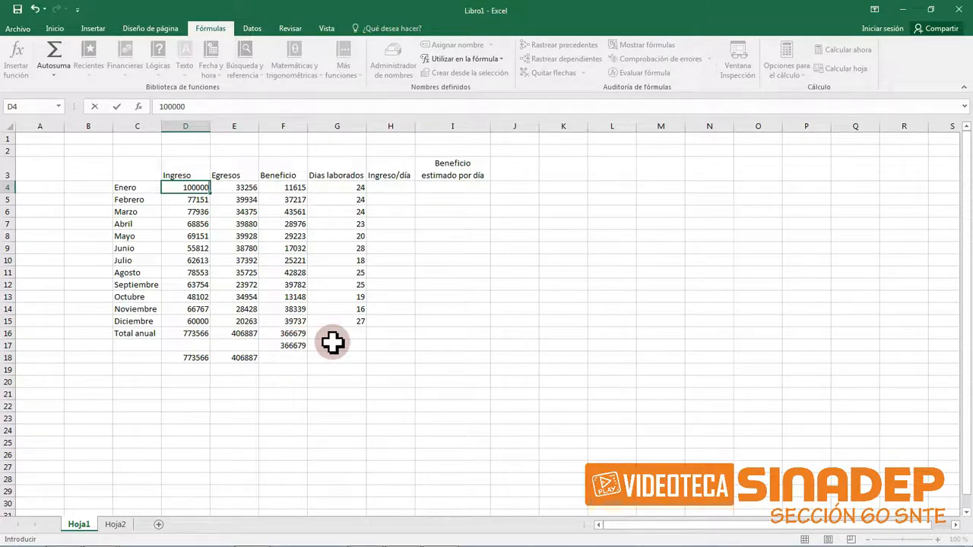
pyautogui.press('Return')
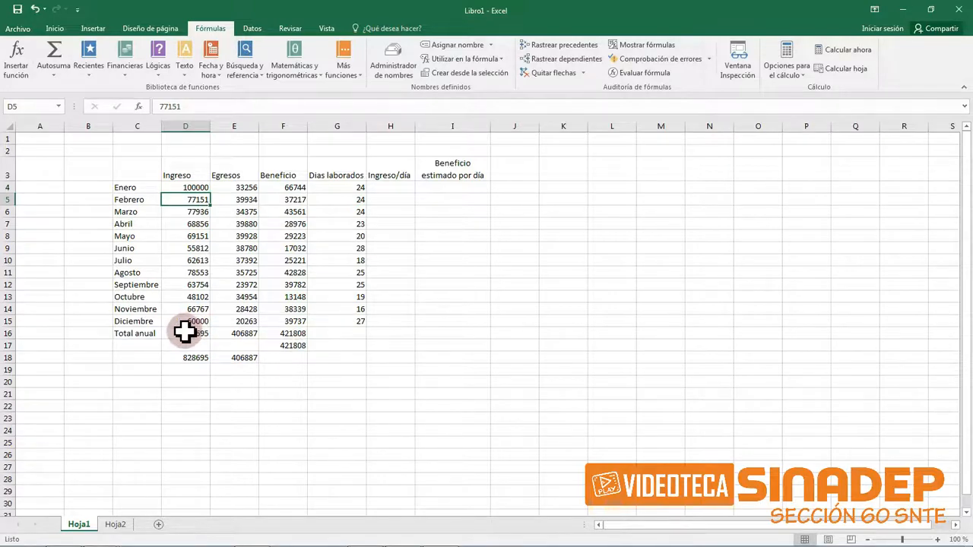
# Switch the workbook's calculation mode to Manual and set Enero's Ingreso in D4 to 50000
pyautogui.click(198, 188)
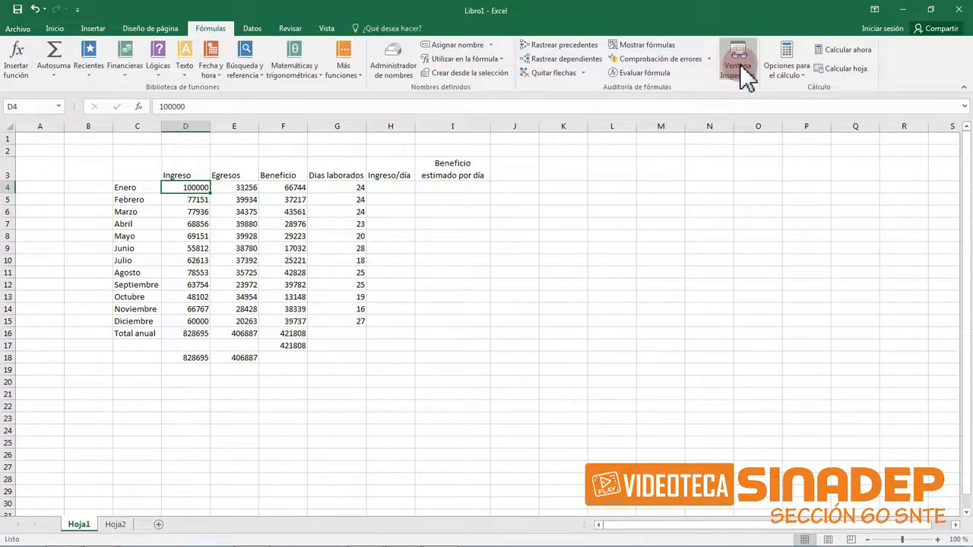
pyautogui.click(798, 70)
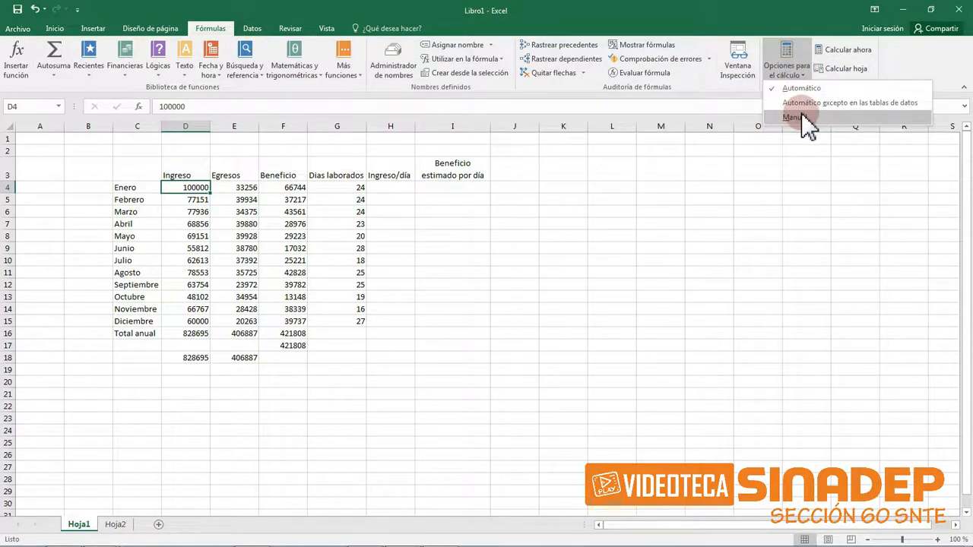
pyautogui.click(801, 115)
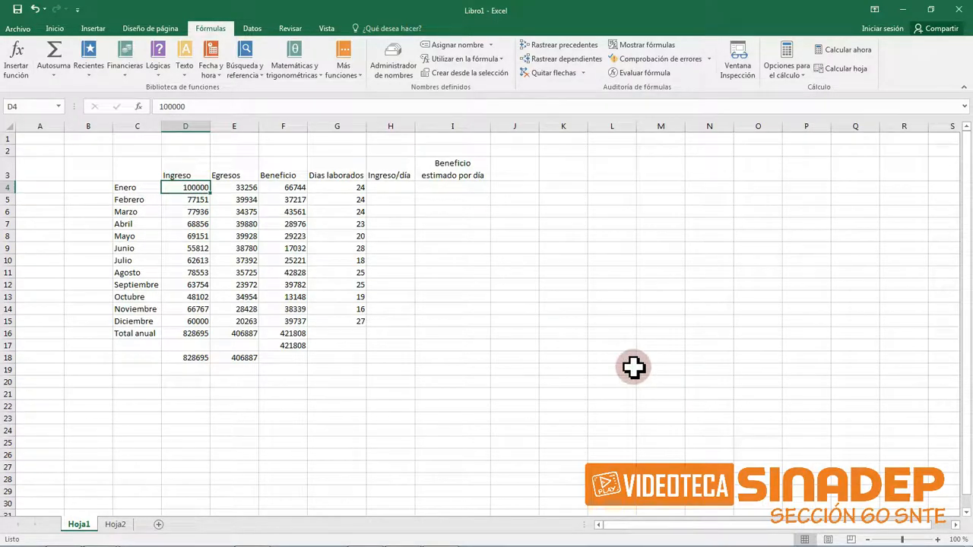
pyautogui.write('50')
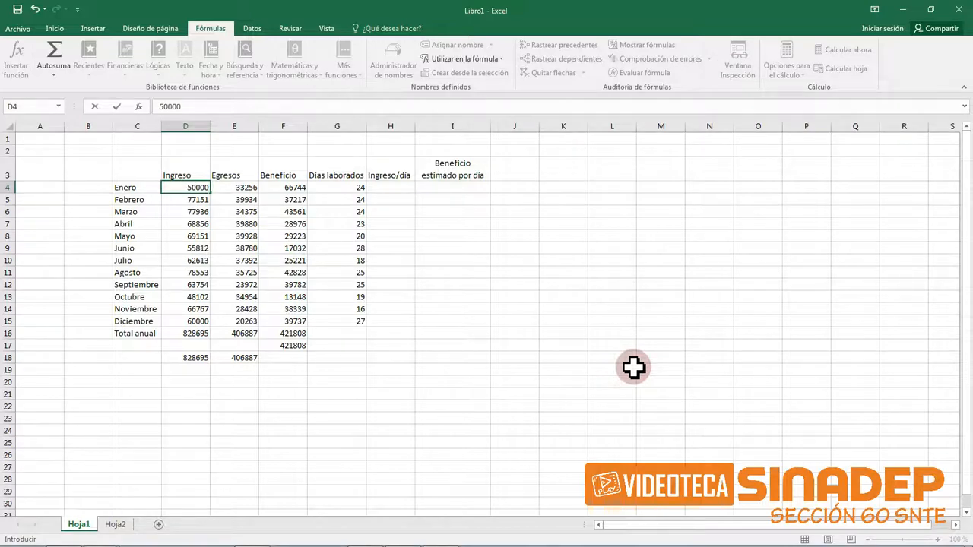
pyautogui.write('000')
pyautogui.press('Return')
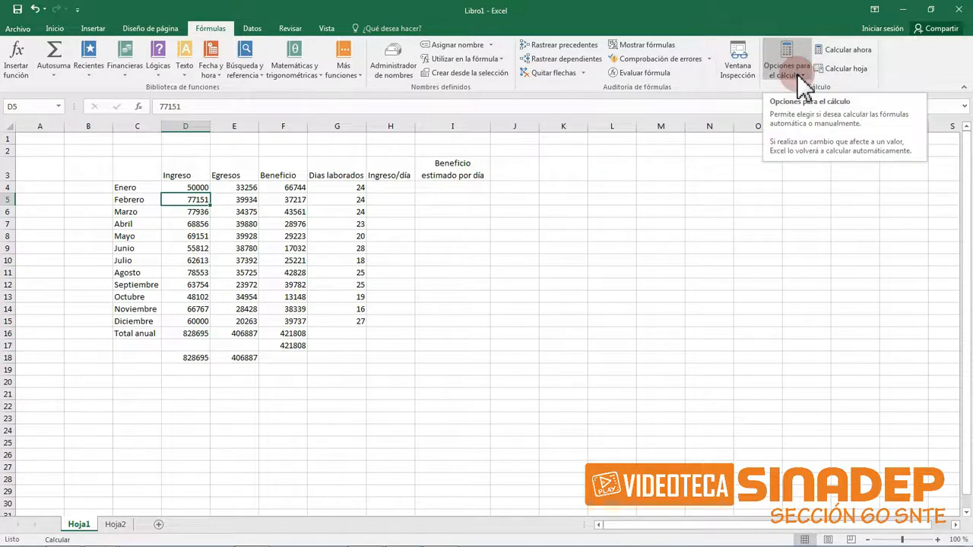
# Check the total in D16 and recalculate the whole workbook on demand
pyautogui.click(200, 334)
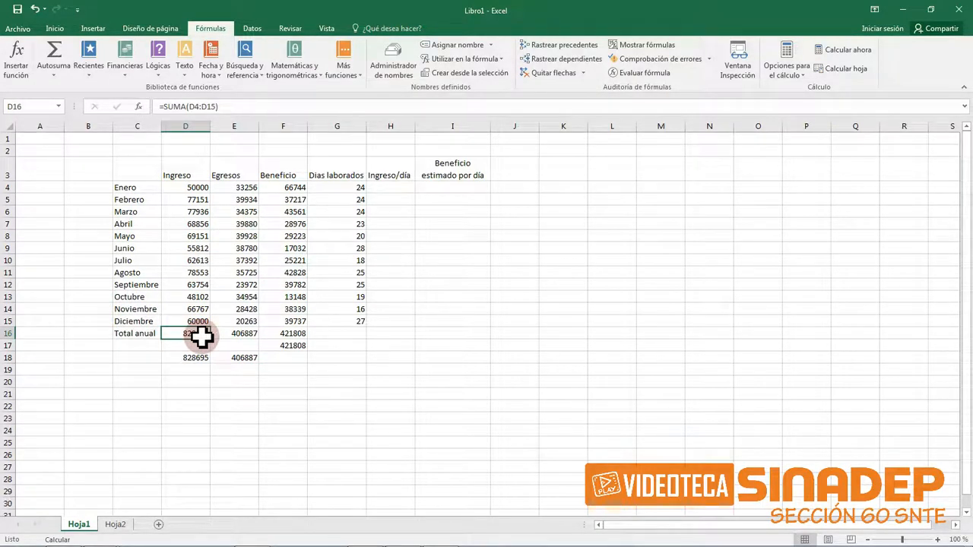
pyautogui.click(866, 50)
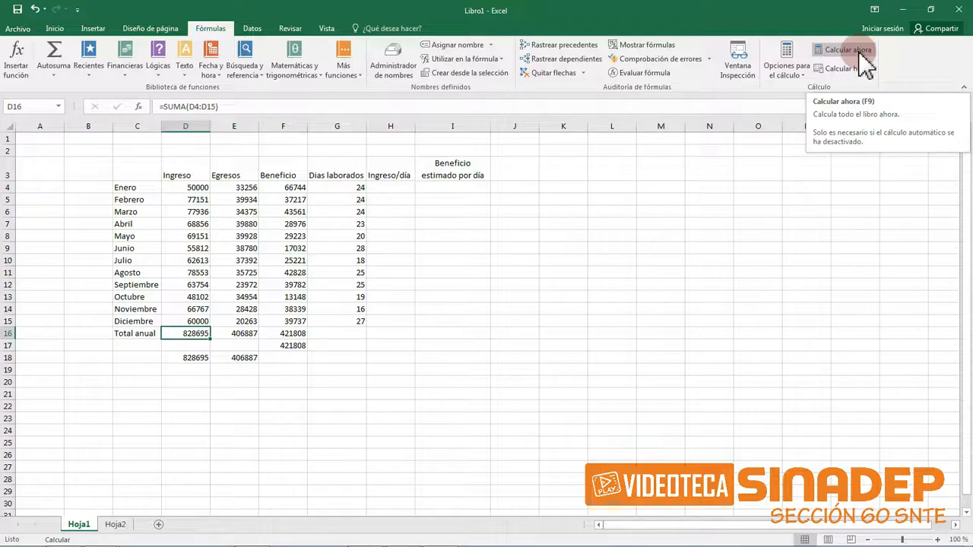
pyautogui.click(860, 53)
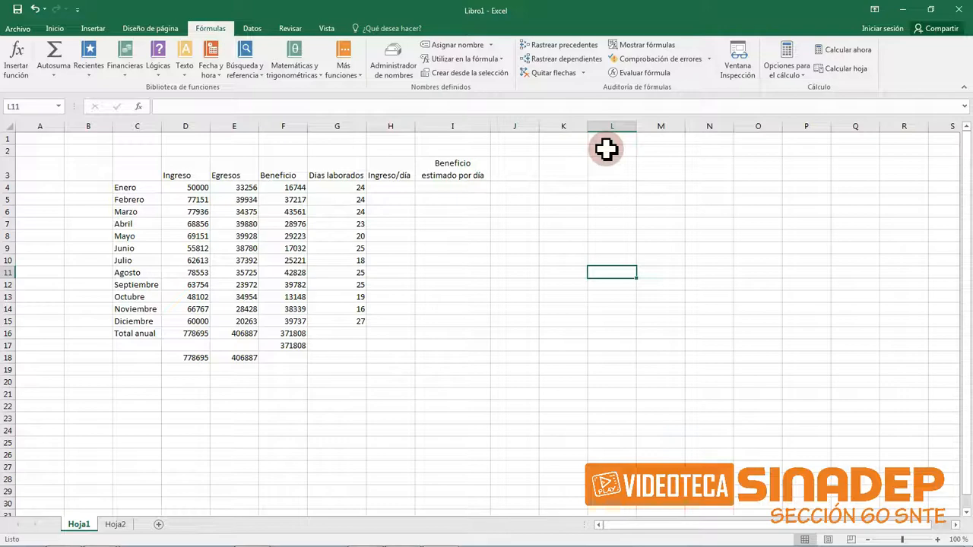
# Calculate Enero's Ingreso/día in H4 with =D4/G4 and fill the formula down to Diciembre in H15
pyautogui.click(397, 189)
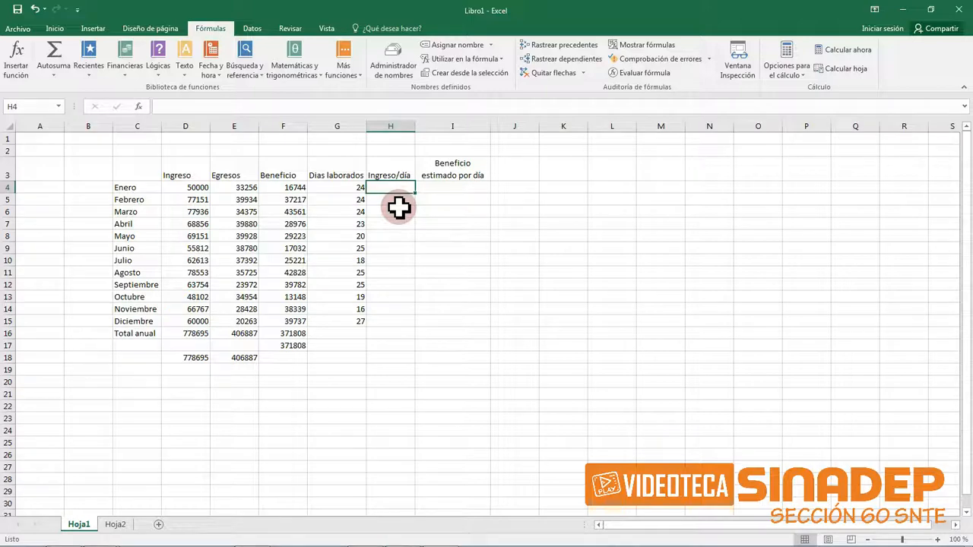
pyautogui.write('=')
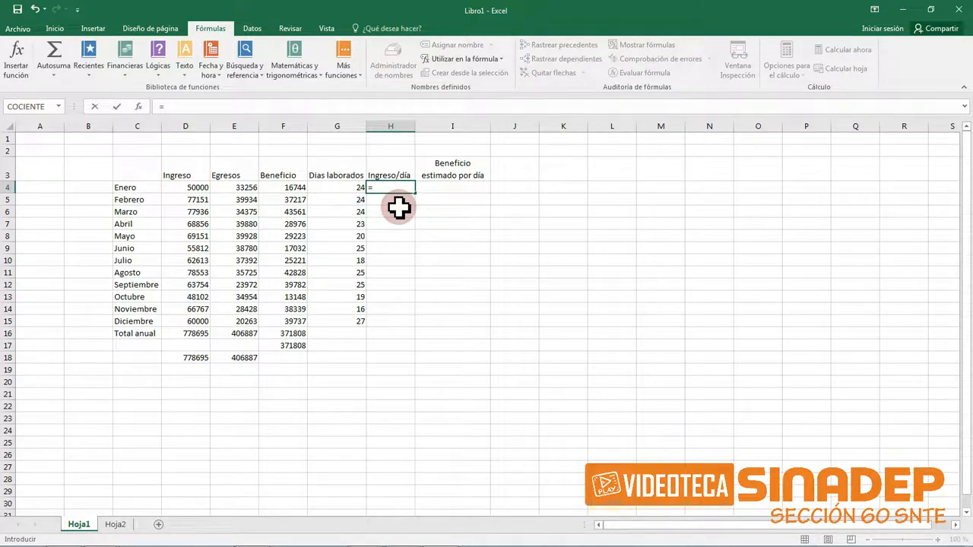
pyautogui.click(194, 189)
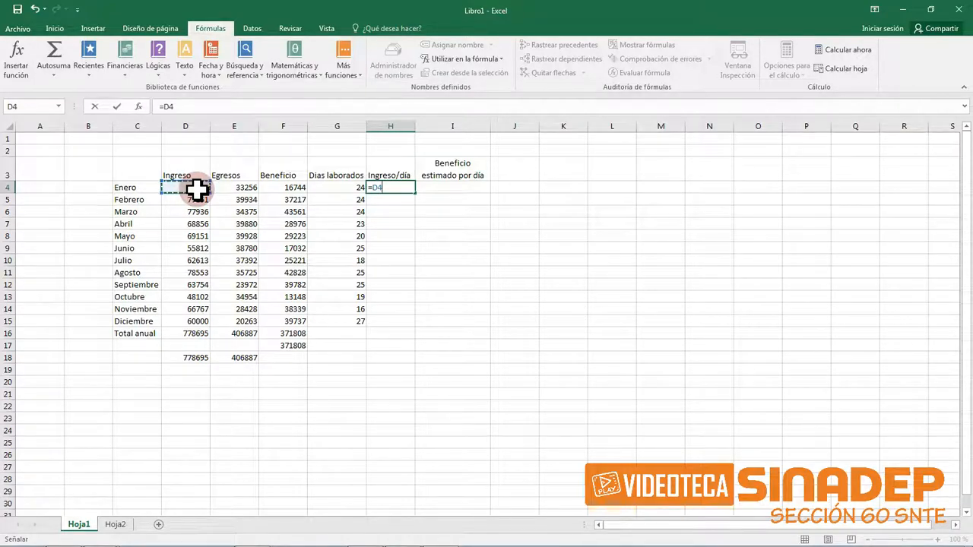
pyautogui.write('/')
pyautogui.click(348, 188)
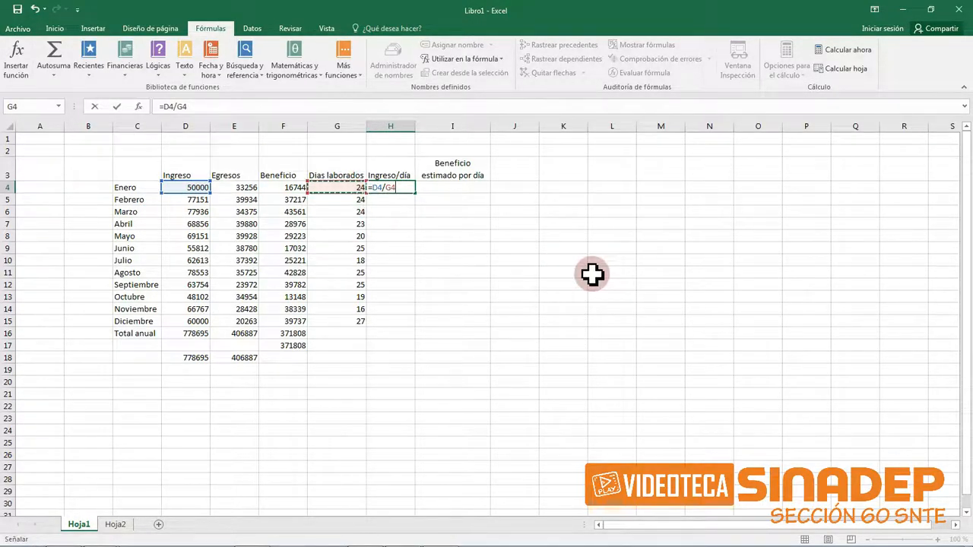
pyautogui.press('Return')
pyautogui.click(408, 189)
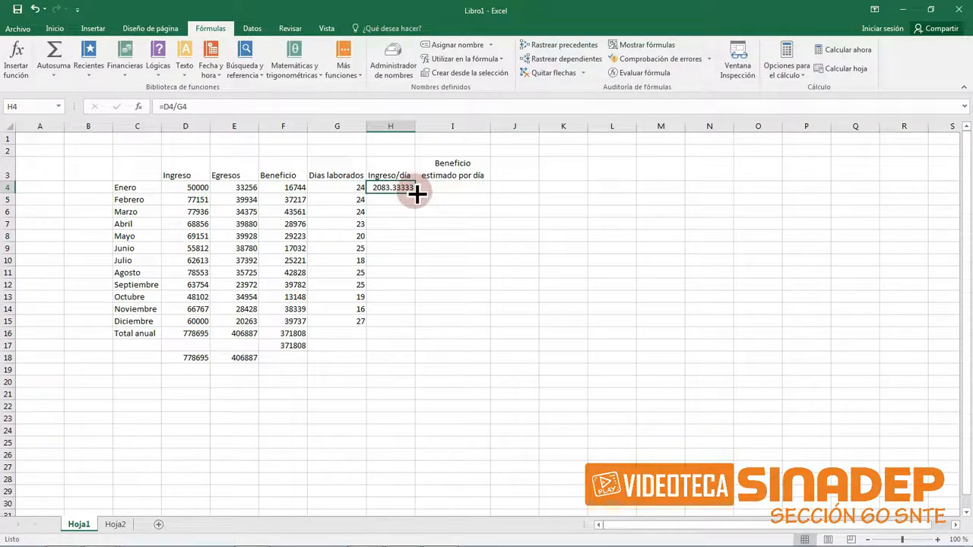
pyautogui.moveTo(417, 194); pyautogui.dragTo(419, 328)
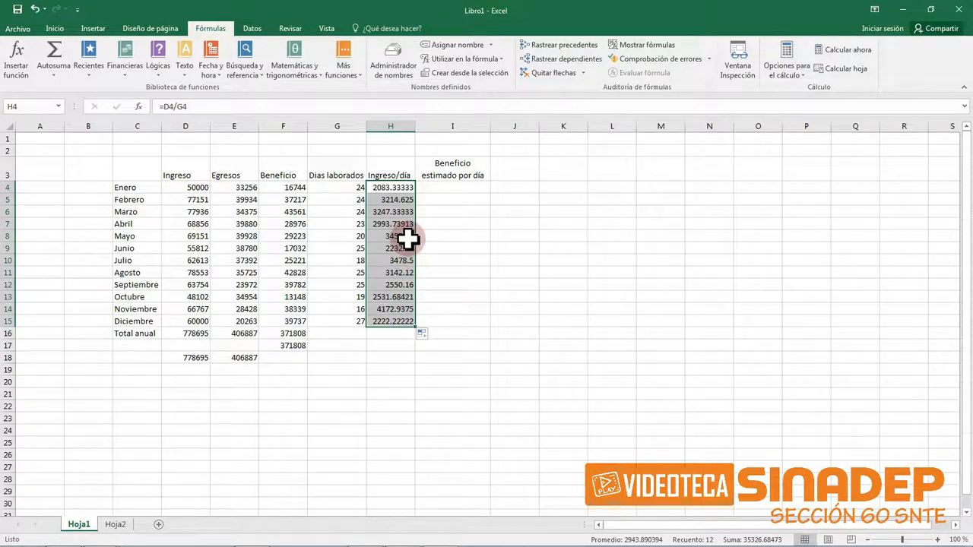
# Copy the Ingreso/día formula from H4 across to I4, under Beneficio estimado por día
pyautogui.click(432, 188)
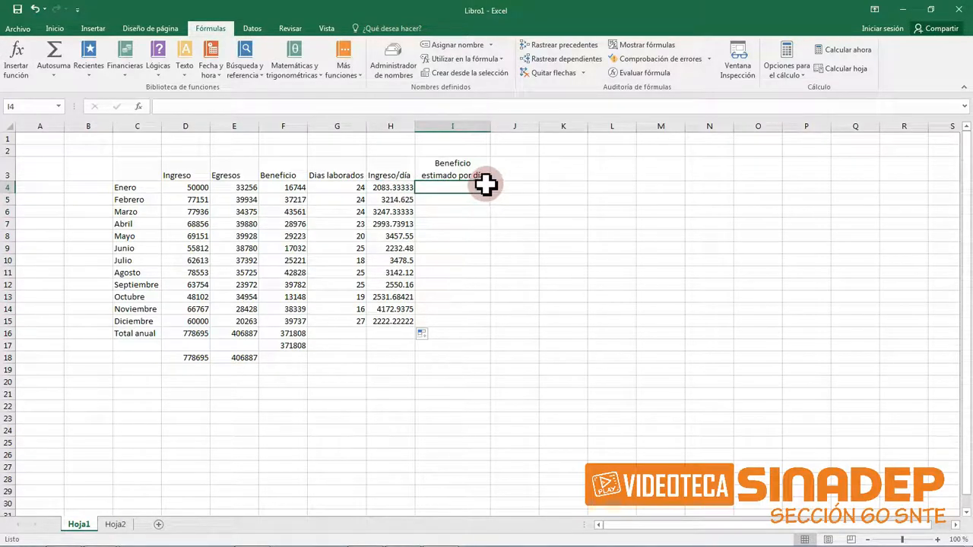
pyautogui.click(389, 188)
pyautogui.moveTo(415, 193); pyautogui.dragTo(472, 191)
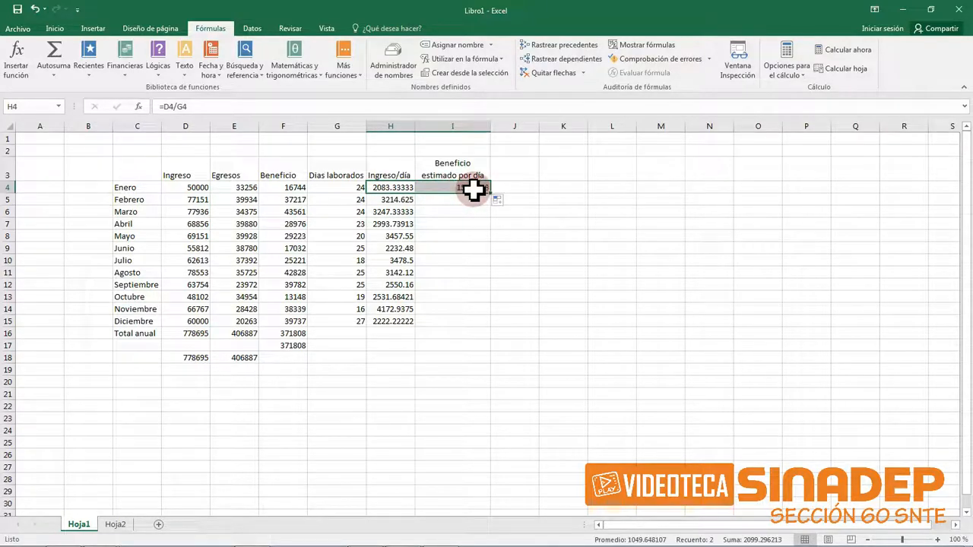
pyautogui.click(473, 236)
# Change the formula in I4 to =F4/H4 and fill it down to Diciembre in I15
pyautogui.click(480, 189)
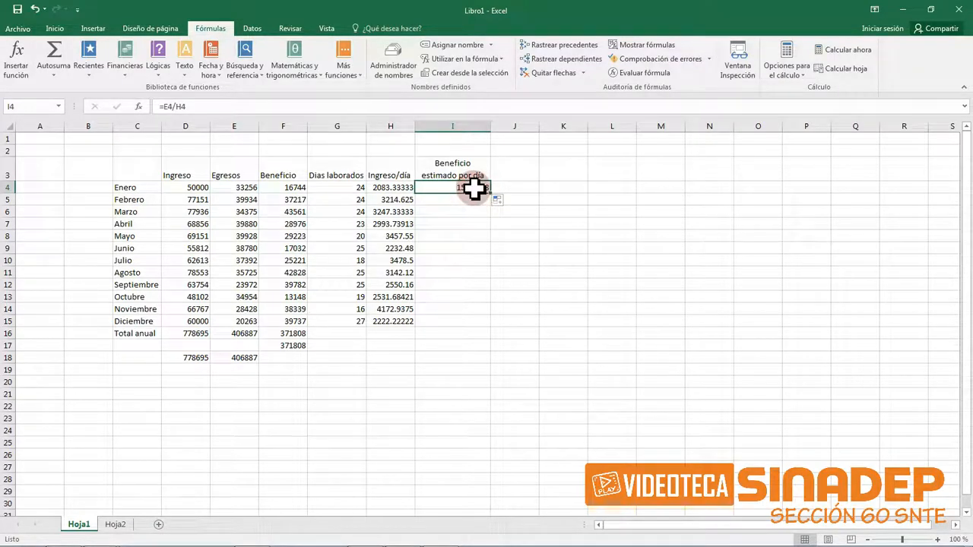
pyautogui.click(455, 107)
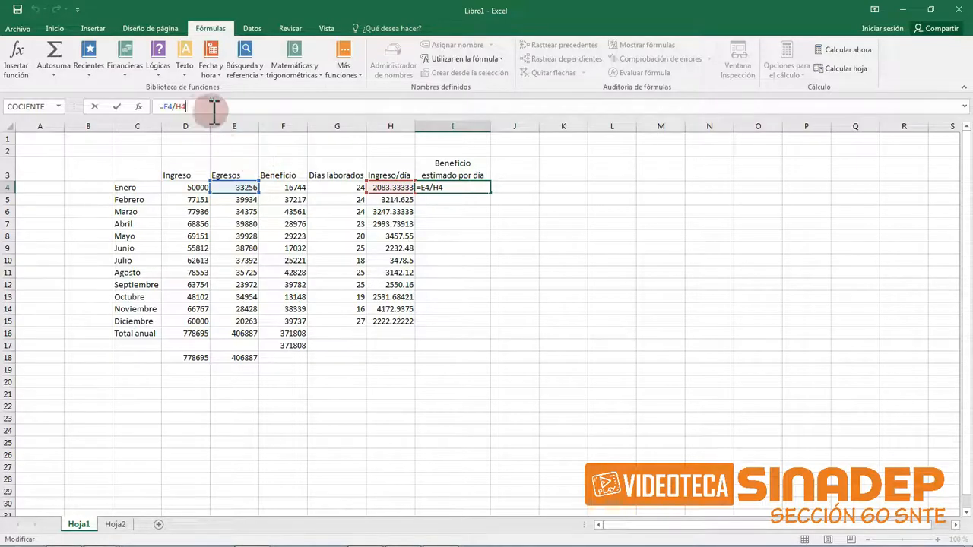
pyautogui.click(167, 107)
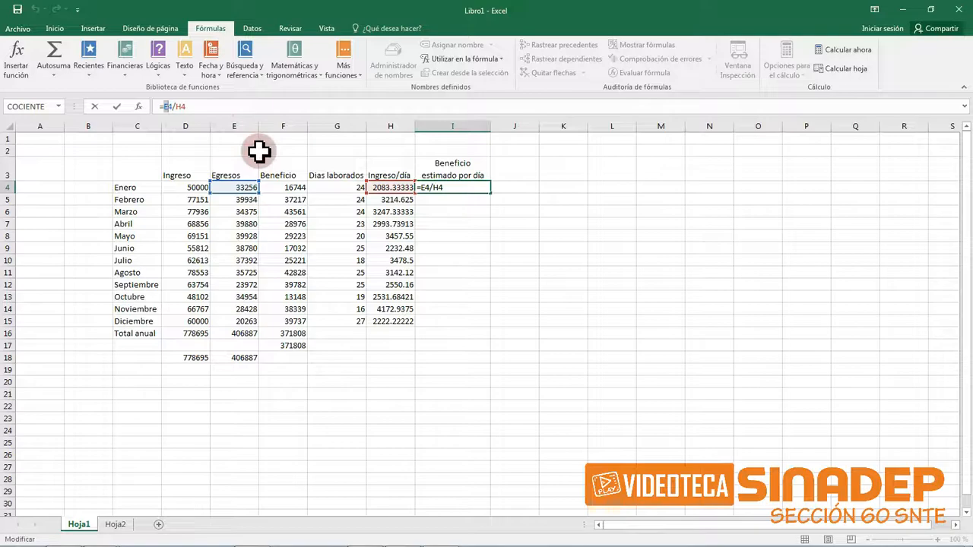
pyautogui.press('Delete')
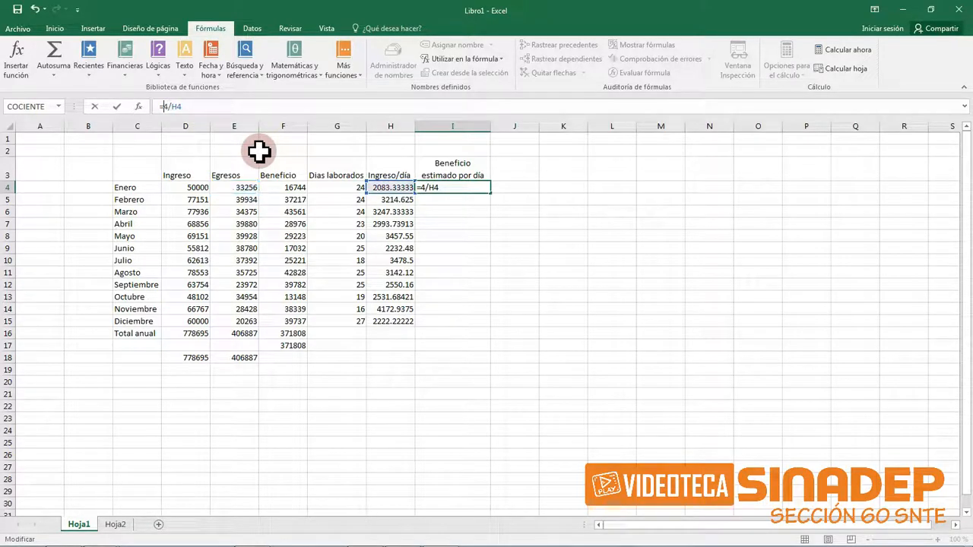
pyautogui.write('F')
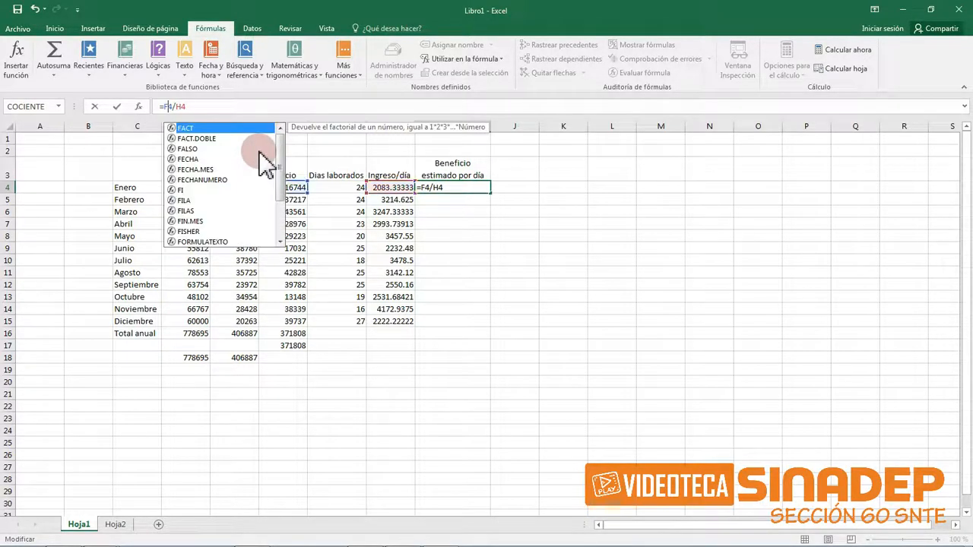
pyautogui.click(485, 170)
pyautogui.click(472, 189)
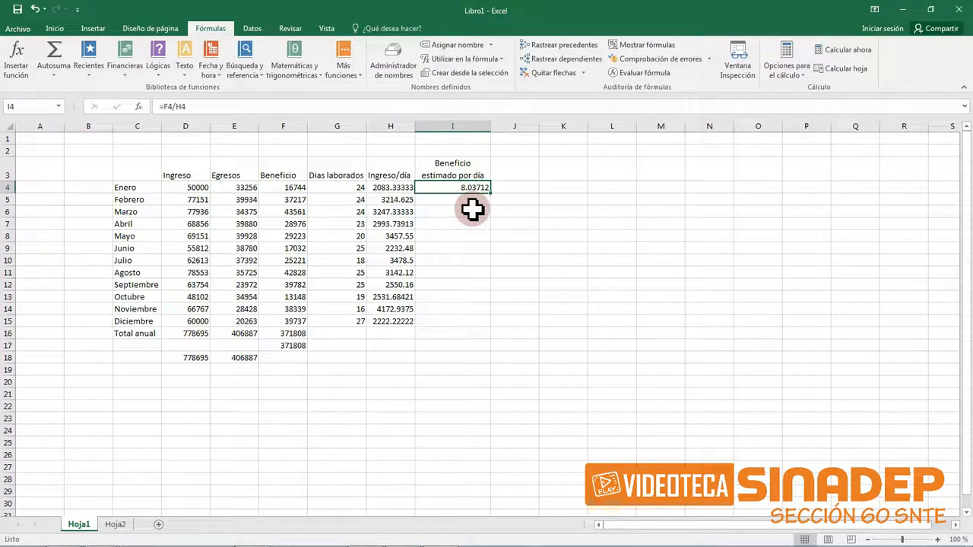
pyautogui.moveTo(493, 196); pyautogui.dragTo(500, 334)
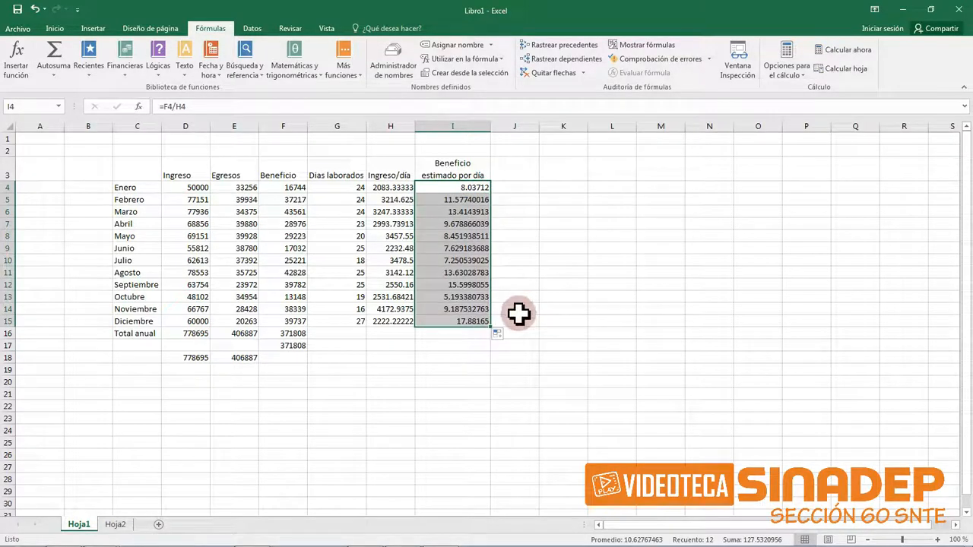